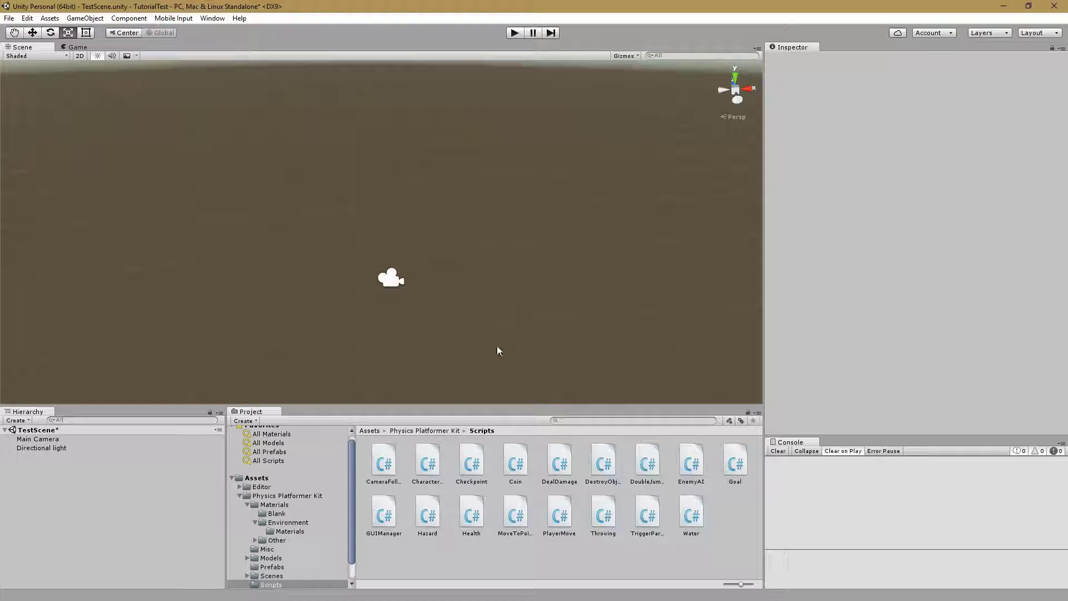
Browse the Physics Platformer Kit's prefabs, and open the kit's Environment folder of materials.
click(370, 431)
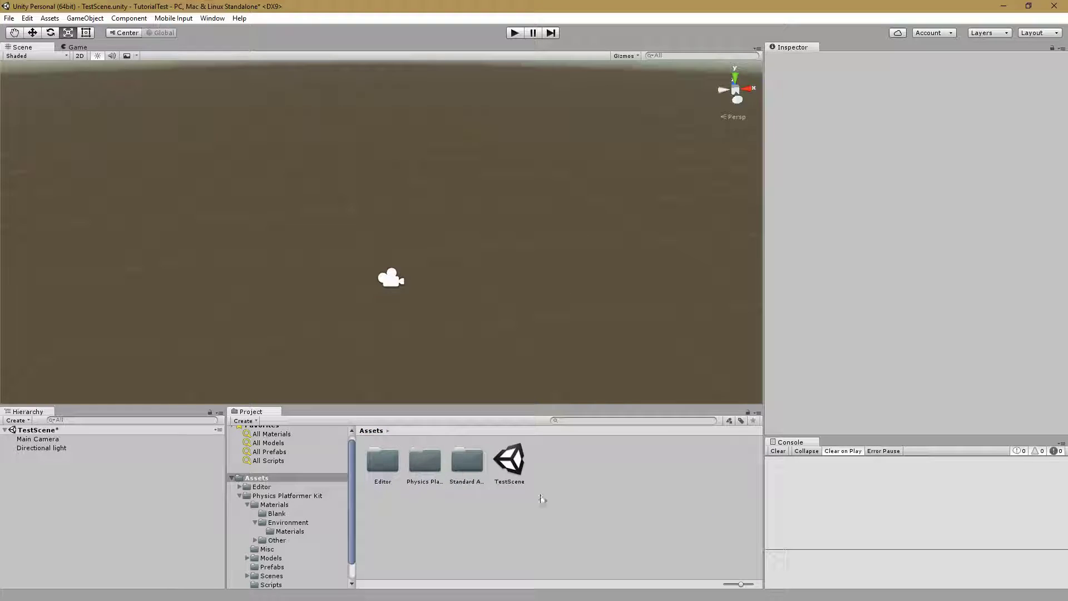
double_click(423, 463)
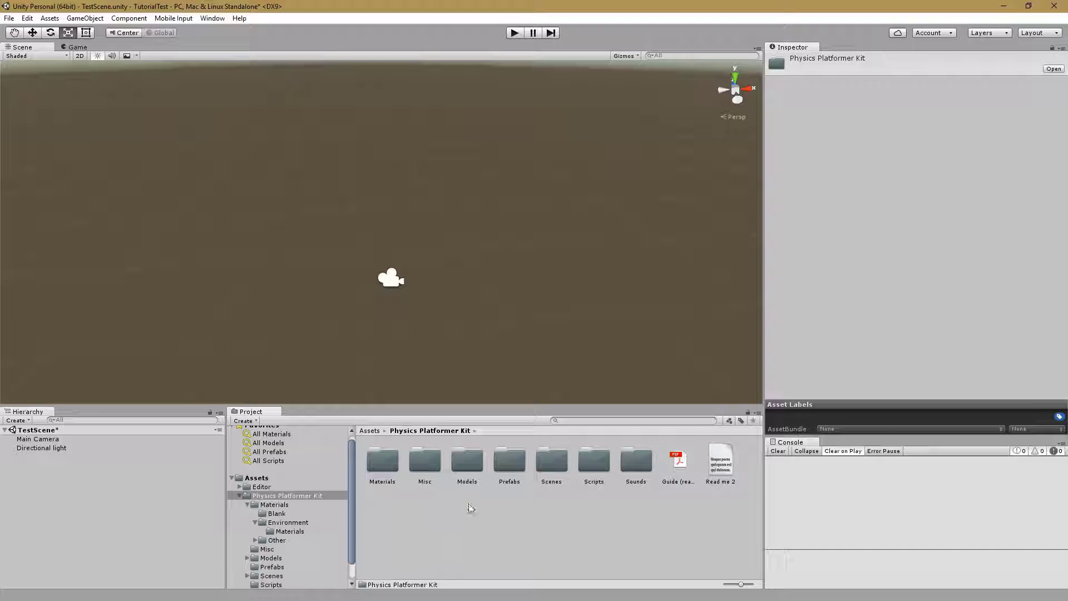
double_click(509, 460)
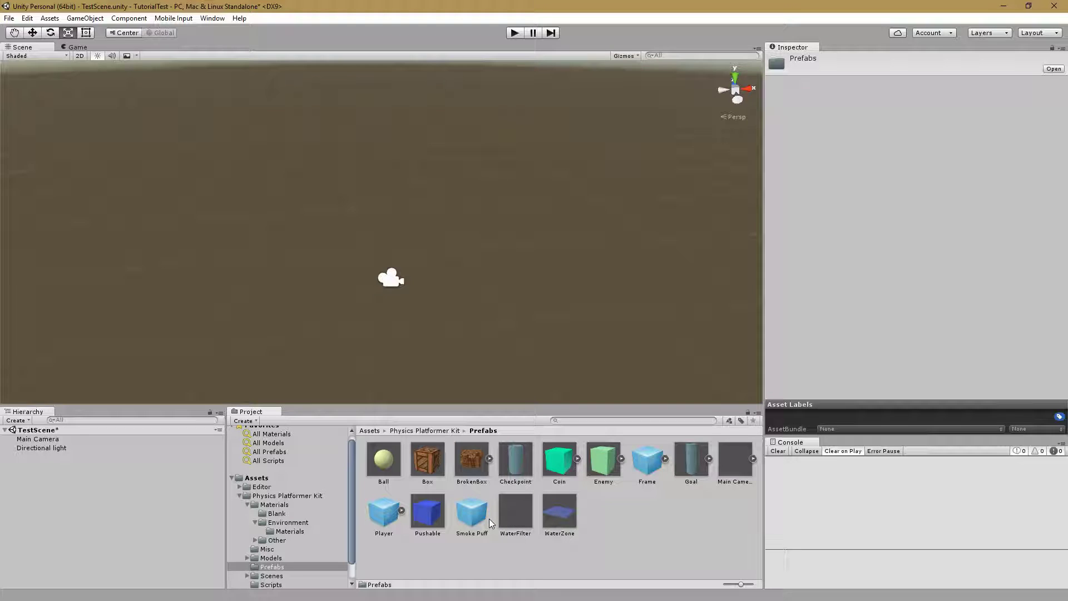
click(427, 430)
double_click(383, 461)
double_click(425, 460)
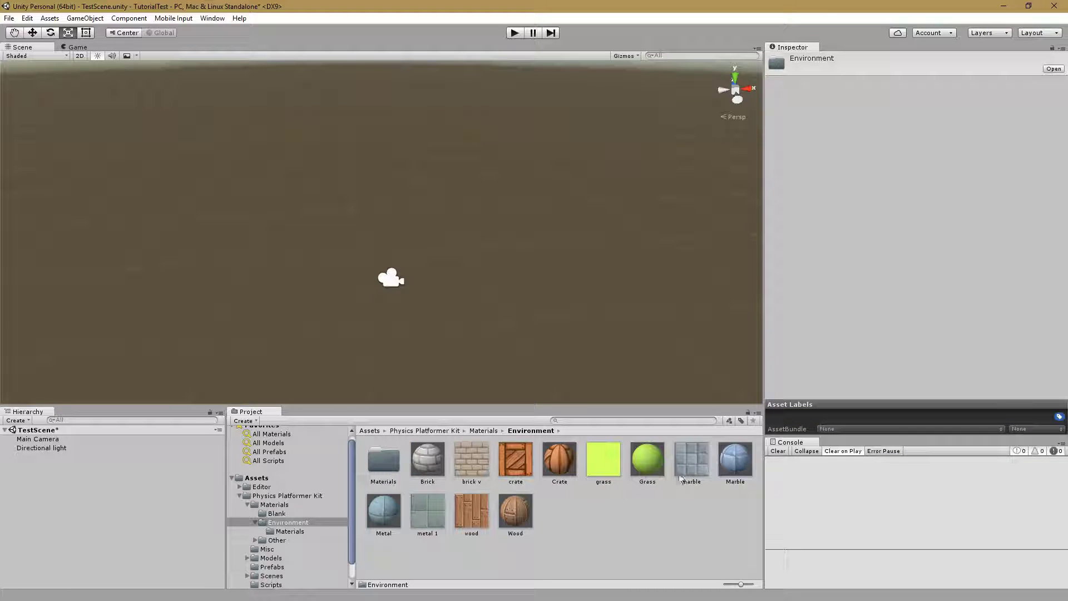
Add a plane to the scene and scale it up uniformly to about 4.19.
right_click(73, 484)
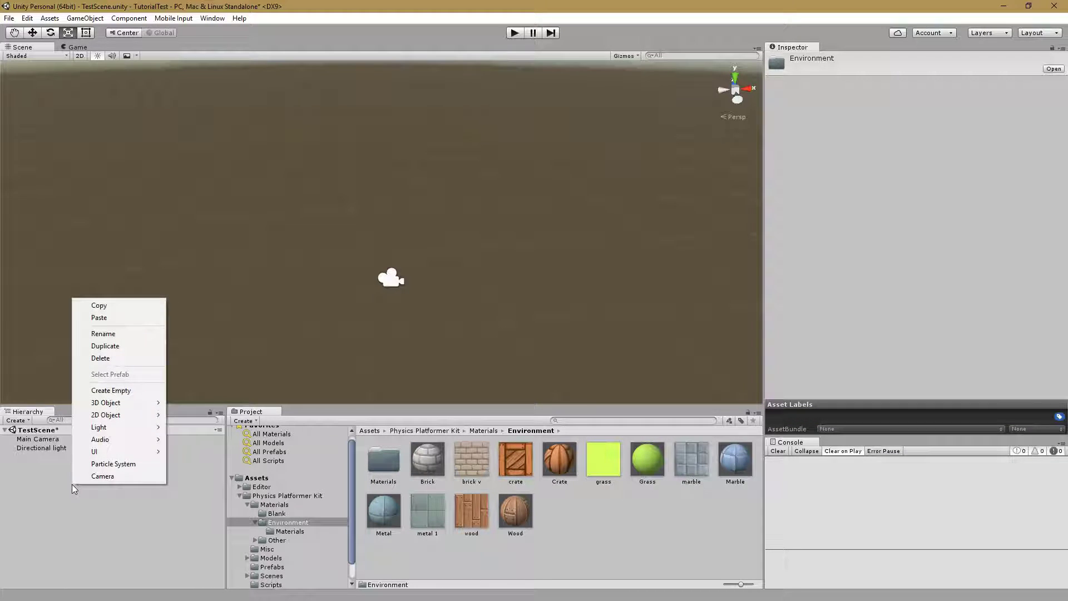
mouse_move(118, 409)
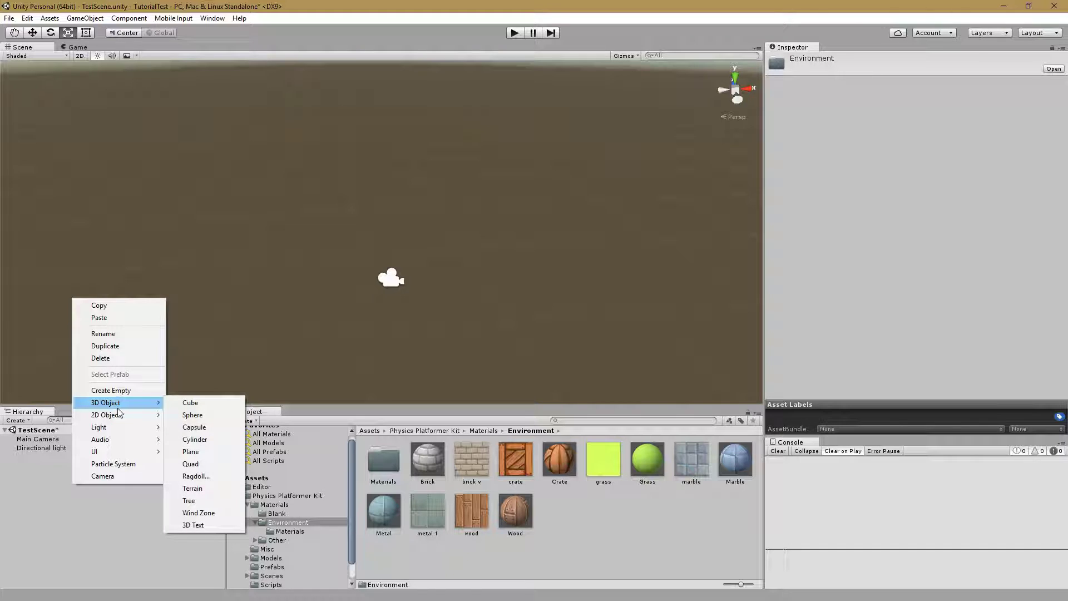
click(189, 451)
drag(379, 232, 526, 135)
Reposition the plane to the world origin at X 0, Y 0, Z 0.
key(w)
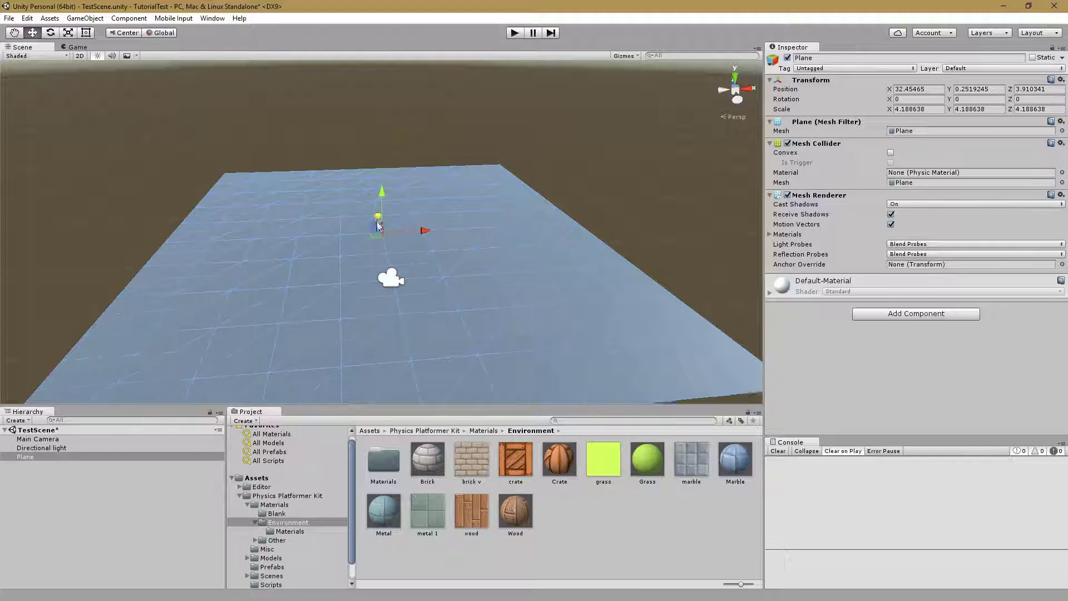
ctrl+drag(377, 229, 388, 259)
alt+drag(394, 298, 430, 258)
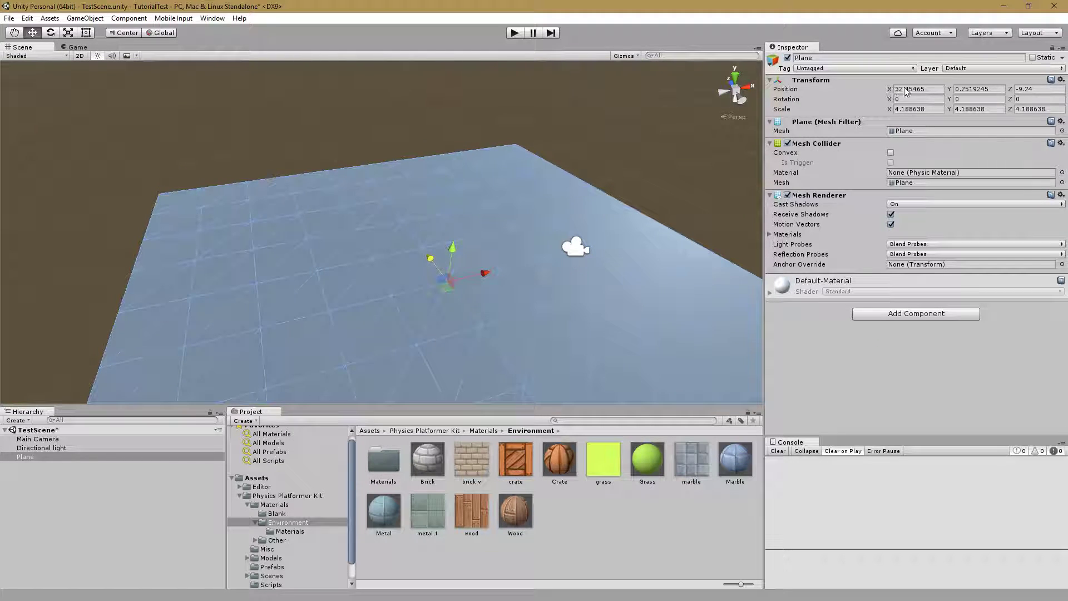
text(0)
key(Tab)
text(0)
key(Tab)
text(0)
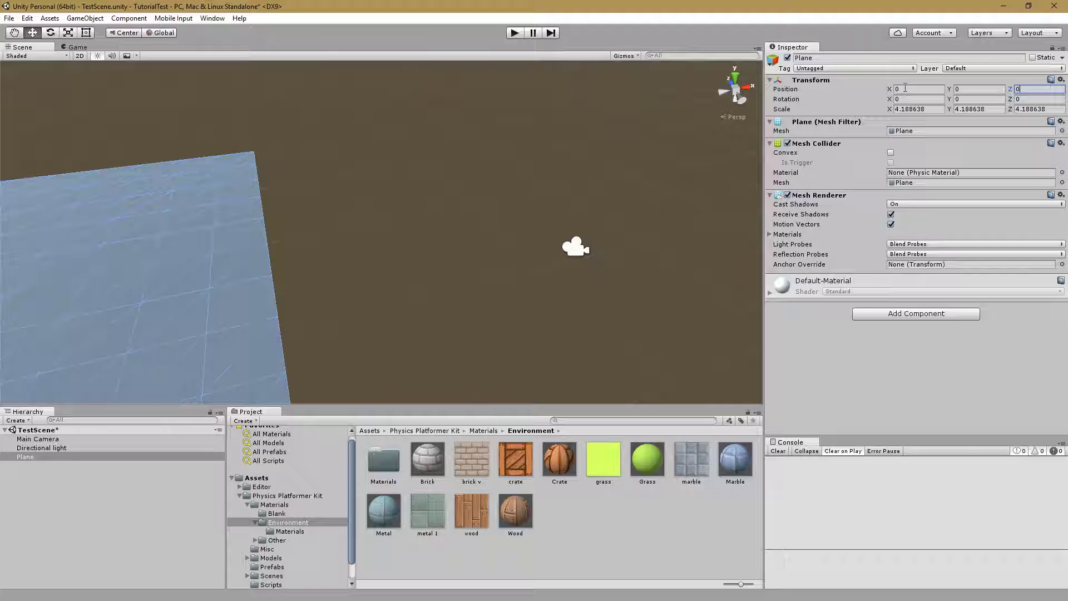
Move the Main Camera along its X axis toward the plane.
alt+drag(448, 267, 528, 271)
click(483, 243)
alt+drag(482, 243, 396, 239)
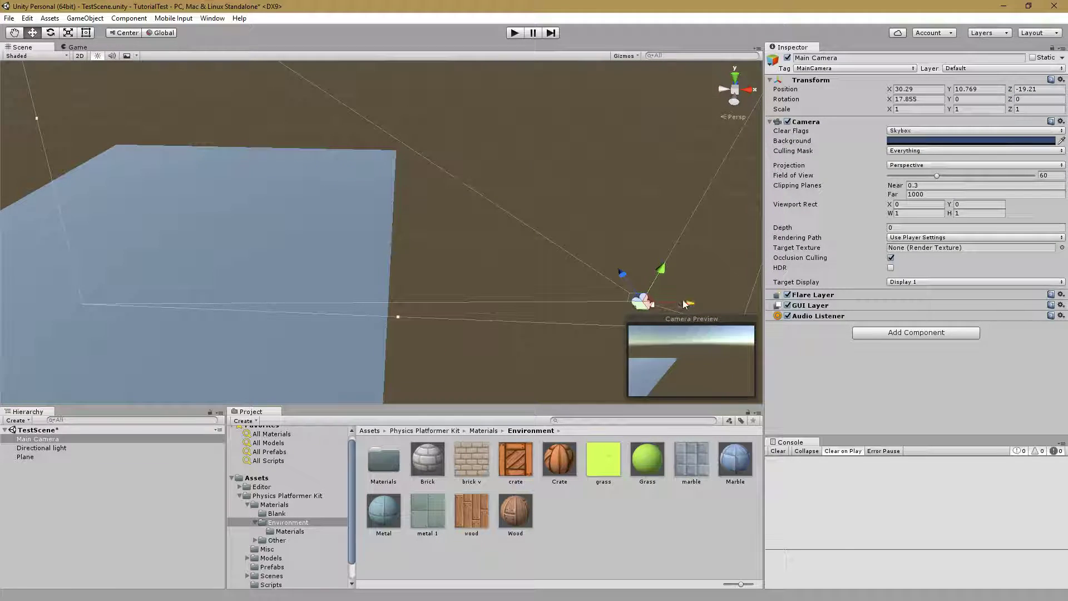
drag(687, 304, 586, 291)
alt+drag(391, 276, 221, 364)
Try a different rotation for the directional light and undo it.
click(44, 448)
alt+drag(422, 295, 572, 141)
key(e)
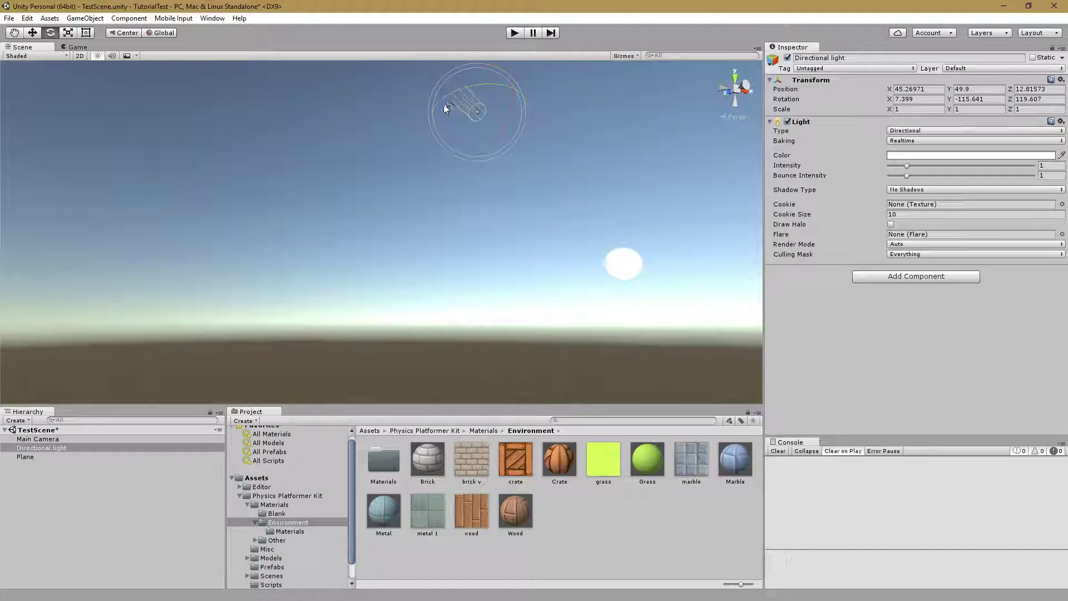
drag(443, 107, 394, 238)
key(ctrl+z)
Apply the Grass material to the ground plane.
alt+drag(524, 274, 463, 328)
key(w)
right_drag(463, 327, 464, 327)
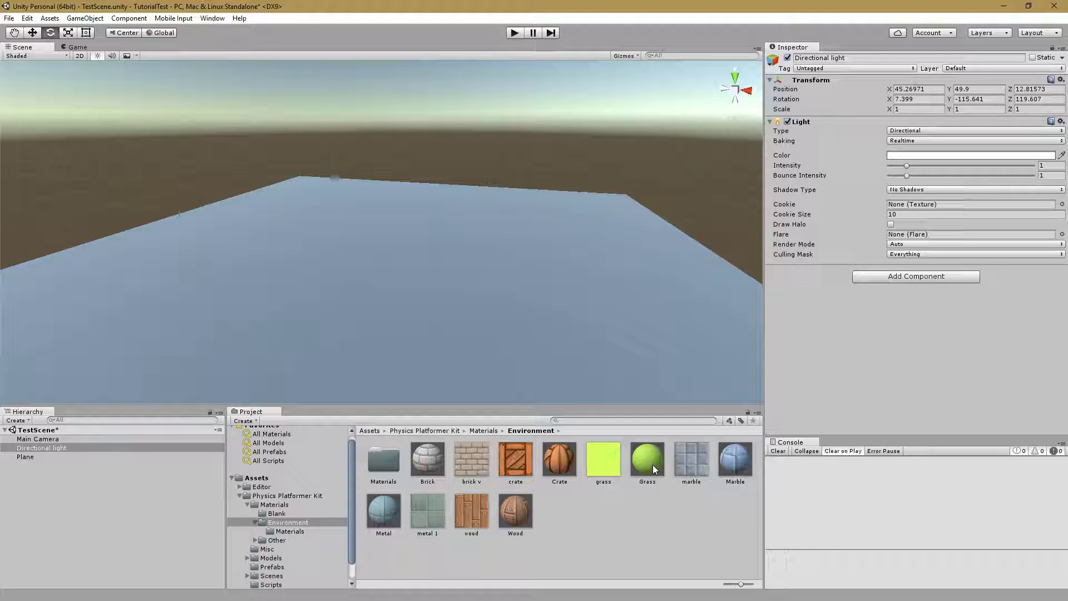
drag(652, 465, 499, 319)
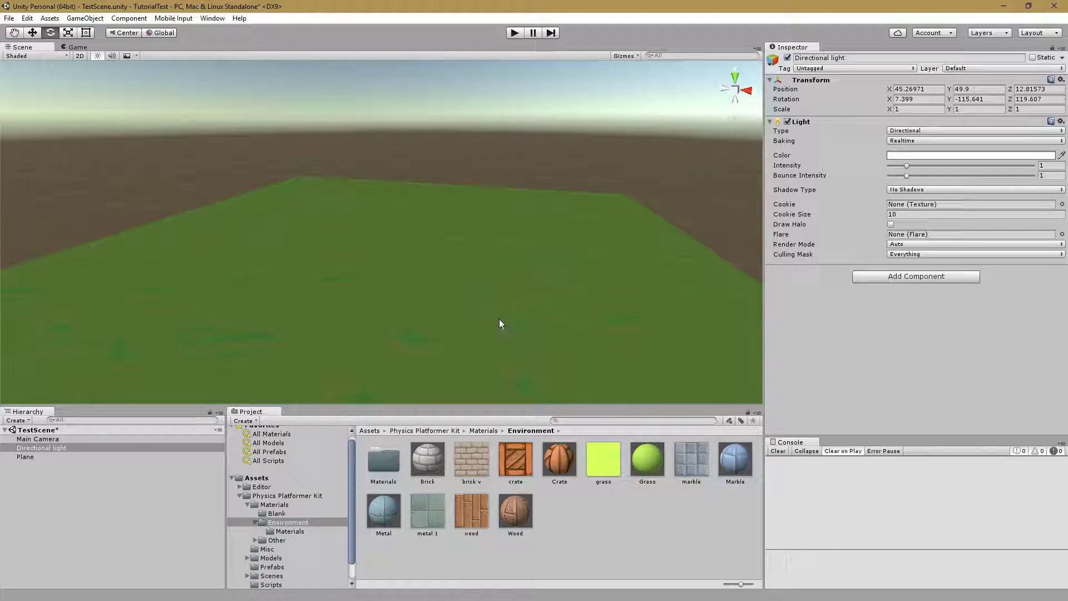
alt+drag(573, 327, 438, 417)
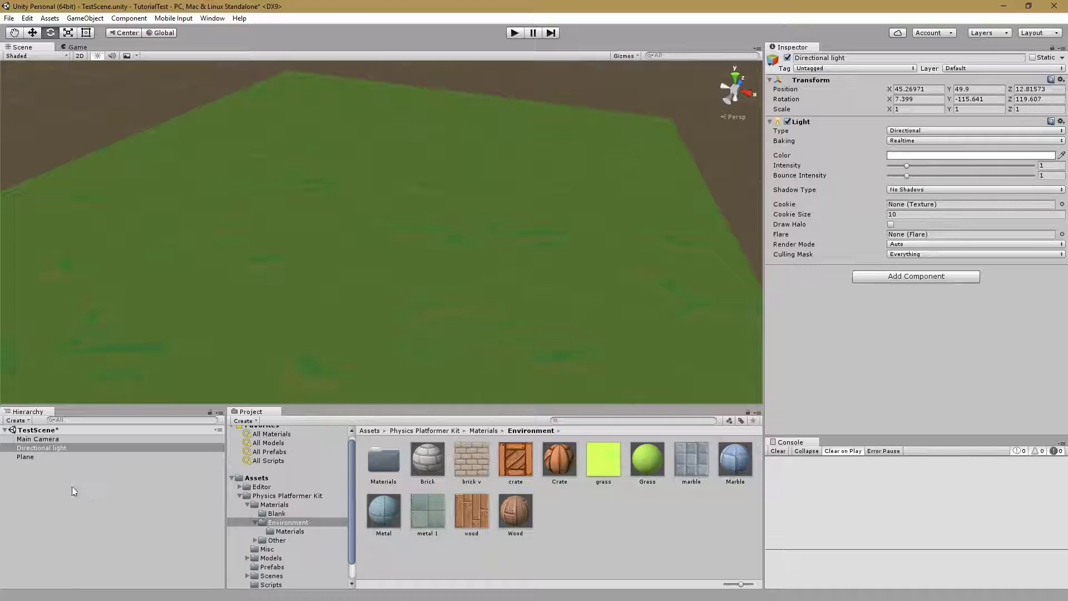
Add a cube, place it just above the ground, and stretch it into a slab of about 4.52 by 0.84 by 6.05.
click(84, 18)
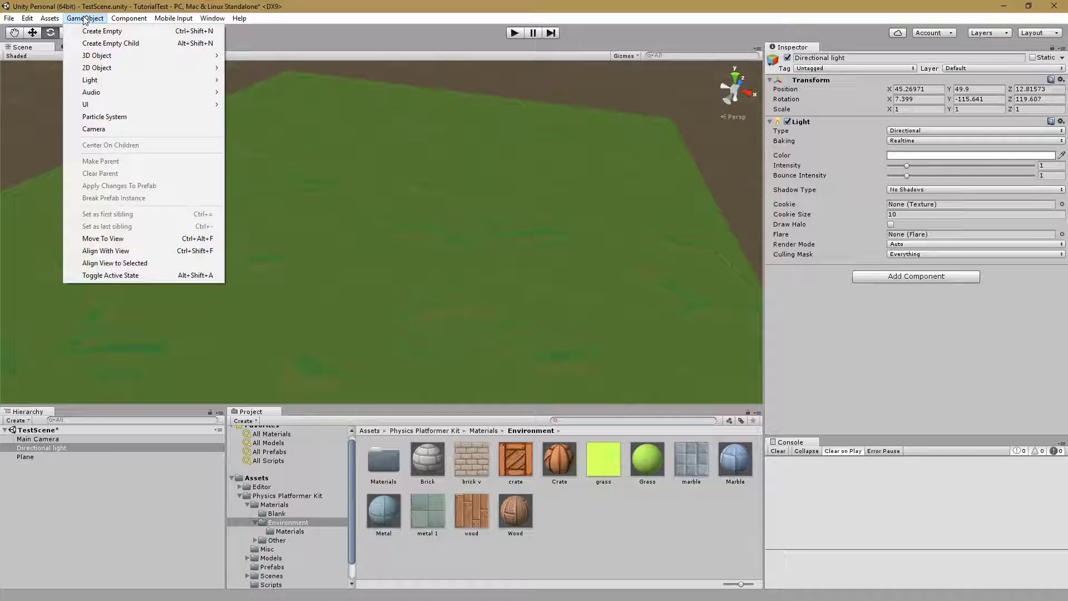
mouse_move(116, 61)
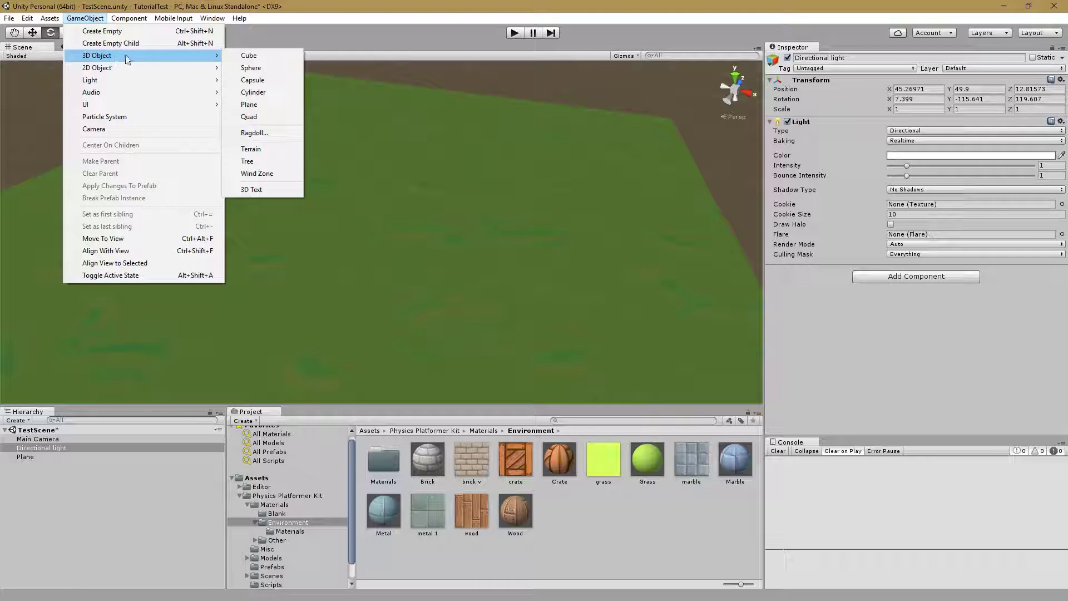
click(261, 58)
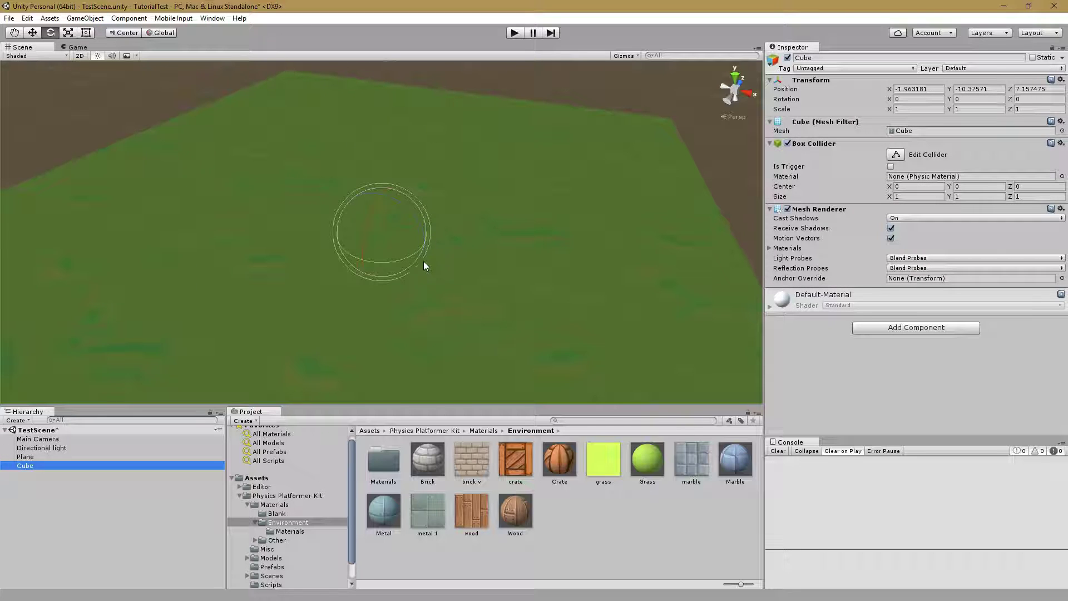
key(w)
drag(382, 237, 356, 220)
key(r)
drag(302, 173, 368, 131)
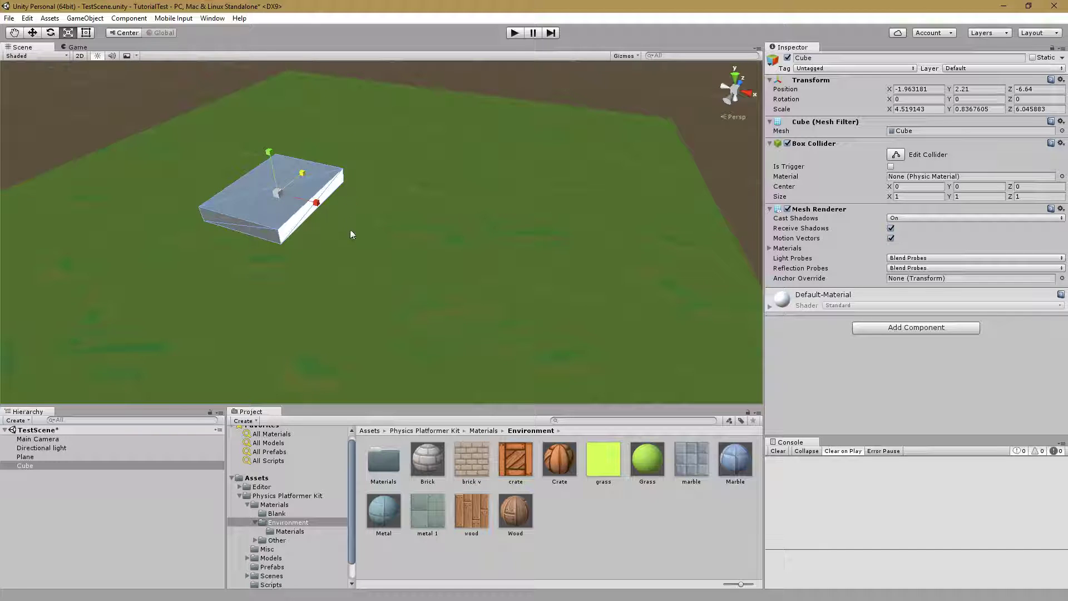
Create an empty object named Platforms and make the cube its child.
right_drag(349, 233, 190, 212)
alt+drag(190, 213, 230, 345)
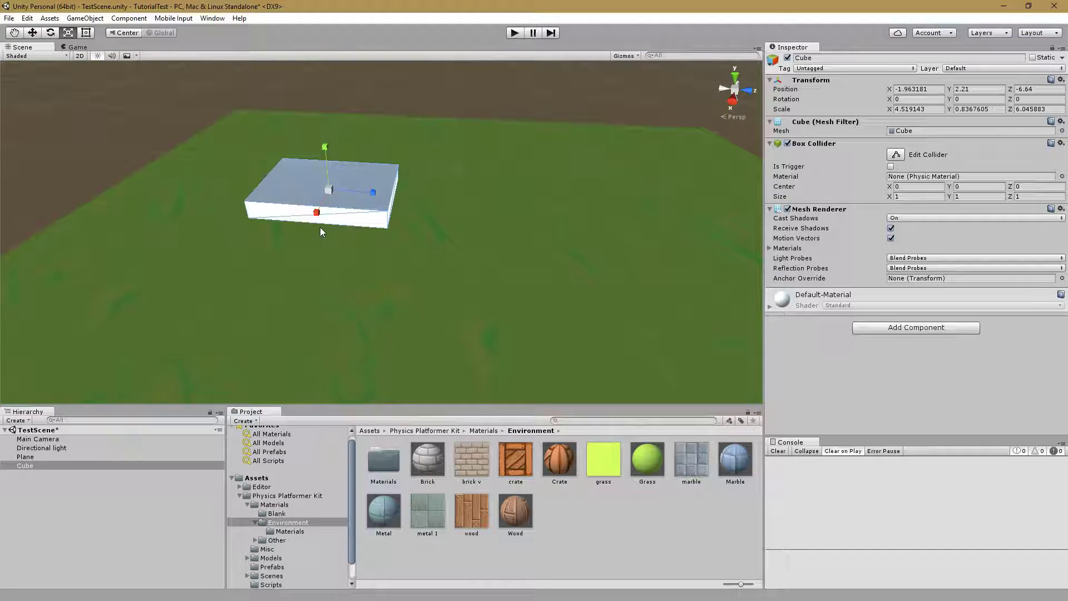
click(83, 516)
right_click(82, 508)
click(152, 410)
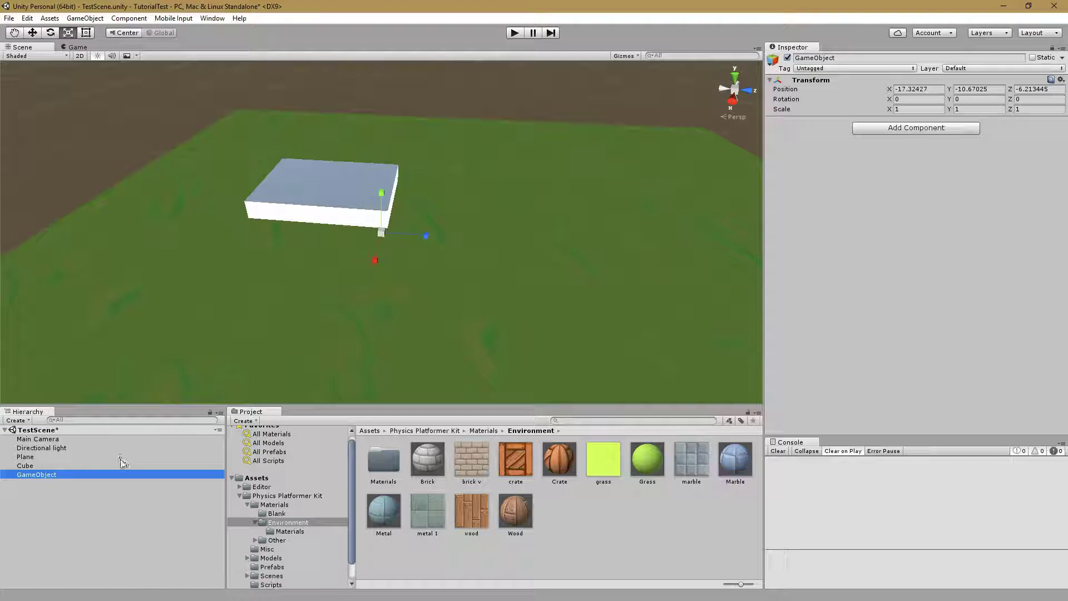
click(49, 476)
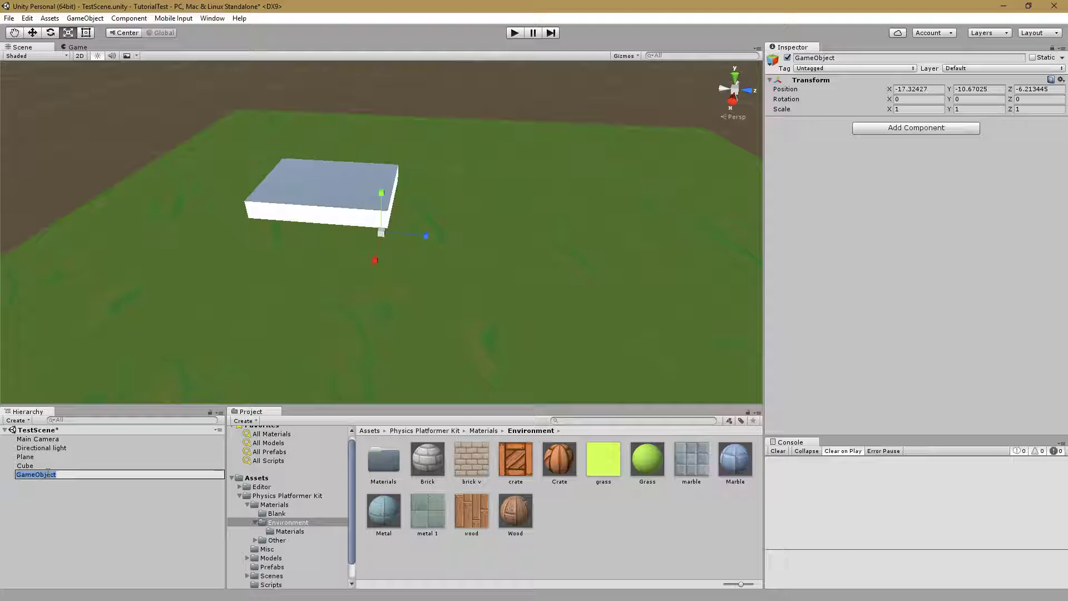
text(Platforms)
key(Return)
drag(29, 469, 31, 477)
Duplicate the platform cube three times and spread the copies out over the ground plane.
key(w)
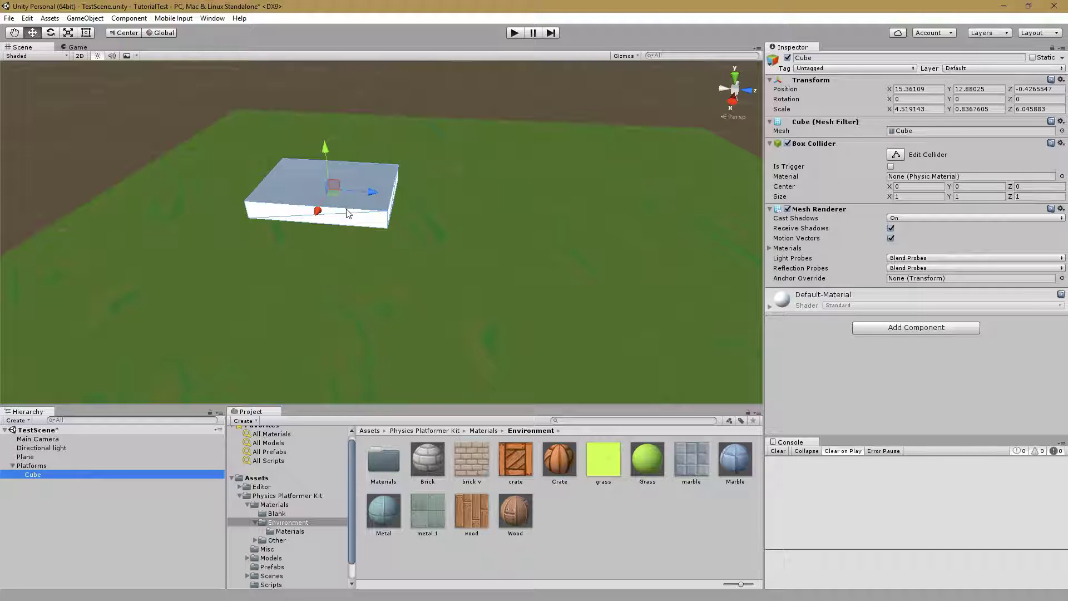
alt+drag(456, 224, 400, 228)
key(ctrl+d)
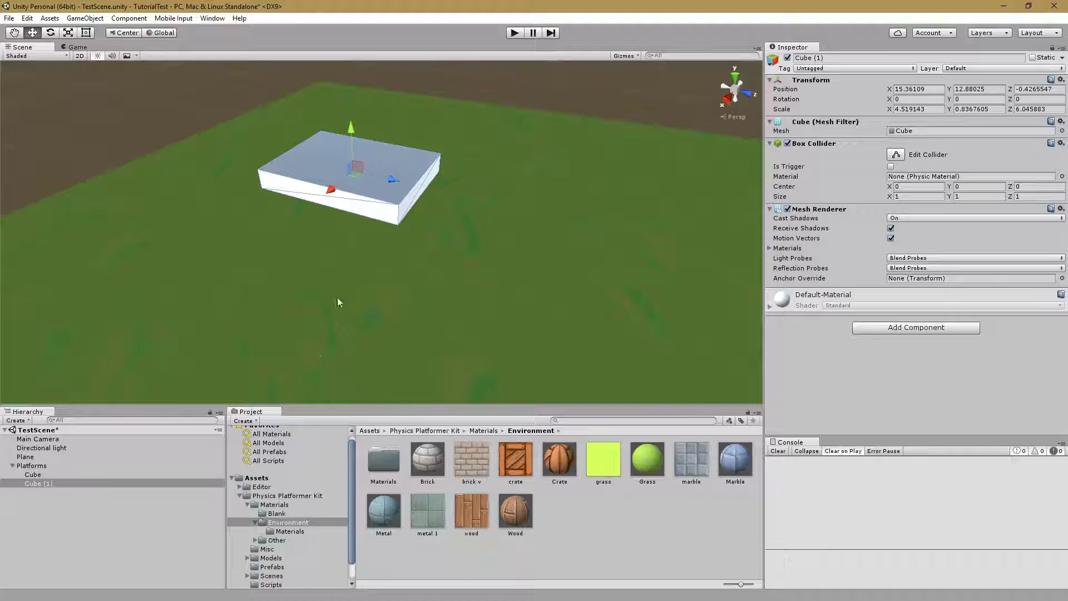
drag(392, 179, 535, 437)
key(ctrl+d)
key(s)
mouse_move(544, 258)
right_down()
mouse_move(508, 279)
mouse_move(543, 278)
right_up()
alt+drag(543, 279, 522, 302)
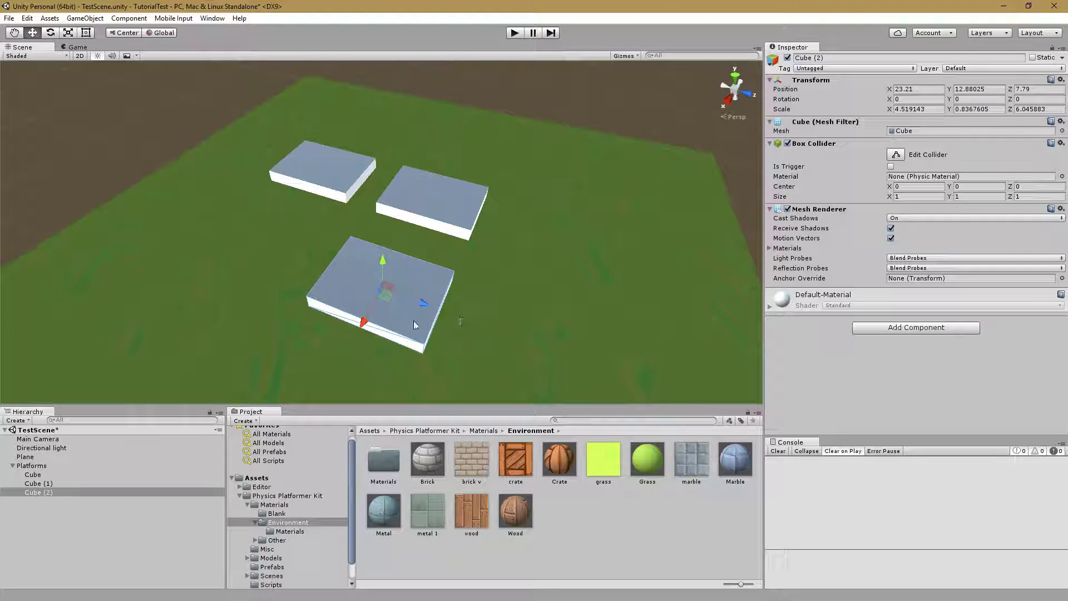
key(ctrl+d)
drag(422, 305, 555, 329)
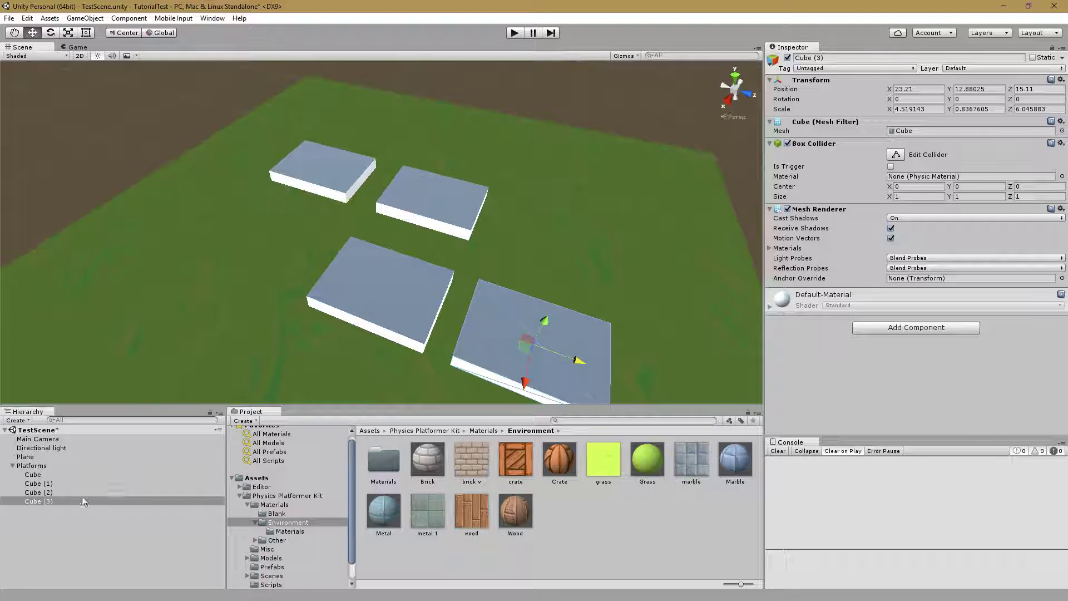
Rotate the three duplicated platforms about the vertical axis by different angles, with Cube (2) at about 39.5 degrees.
key(e)
drag(511, 381, 692, 382)
click(380, 310)
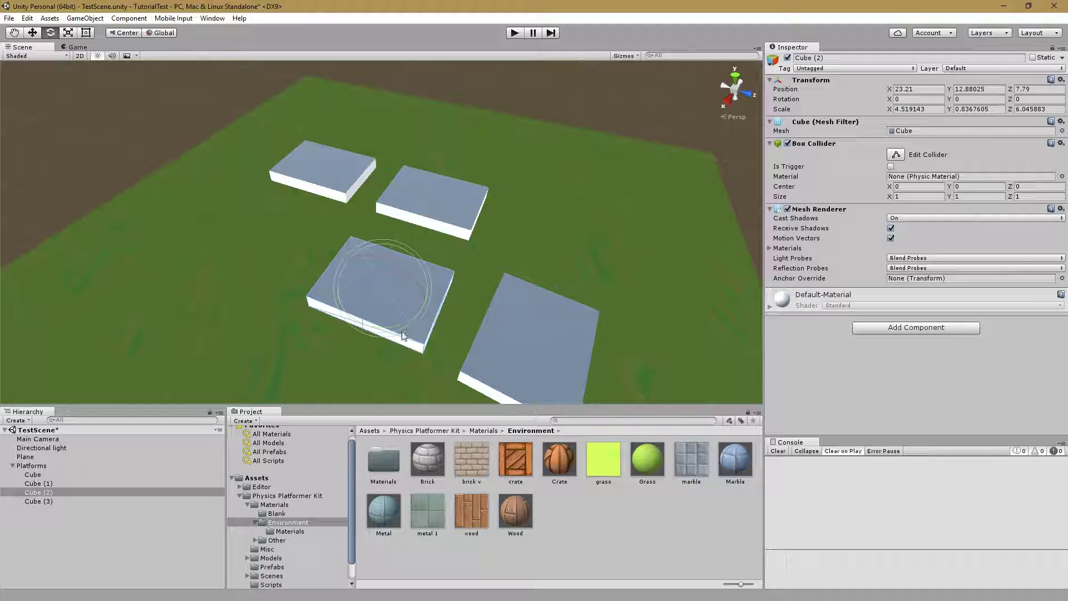
drag(386, 336, 315, 334)
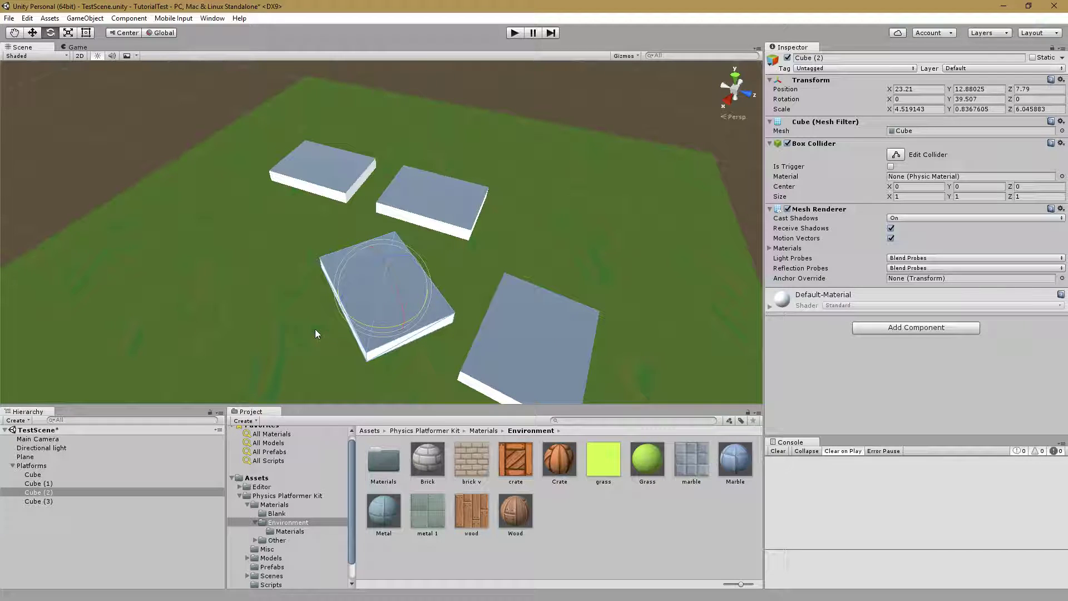
click(450, 211)
drag(472, 198, 445, 198)
Adjust the positions of the three duplicated platforms so they sit at different heights above the ground.
key(w)
alt+drag(429, 291, 528, 304)
click(650, 277)
drag(677, 252, 697, 214)
click(513, 318)
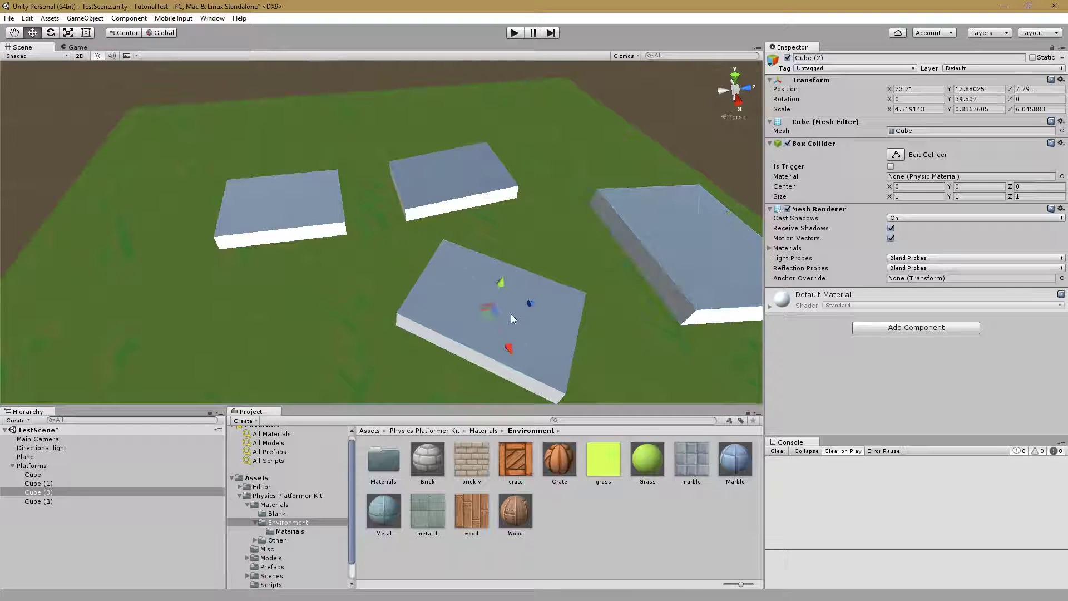
drag(499, 288, 647, 221)
click(427, 237)
mouse_move(416, 192)
mouse_down()
mouse_move(414, 172)
mouse_move(437, 162)
mouse_move(445, 198)
mouse_move(434, 203)
mouse_up()
Rotate the original platform cube to about -17.4 degrees on Y and move it to about X 17.7, Z 1.09.
key(e)
click(292, 315)
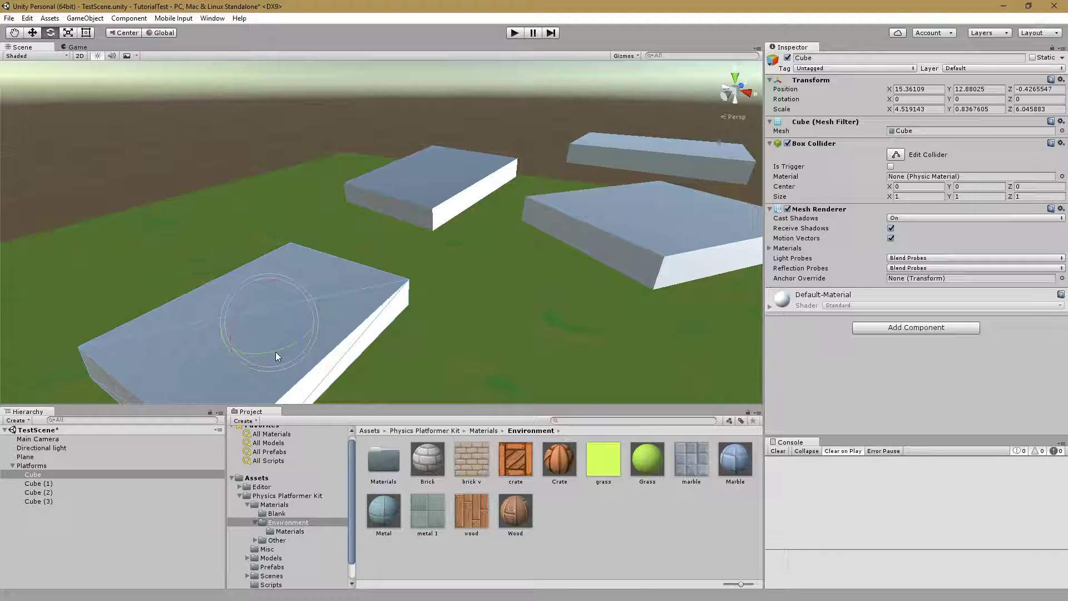
drag(276, 351, 309, 353)
right_drag(309, 353, 284, 356)
key(w)
drag(325, 291, 635, 262)
key(f)
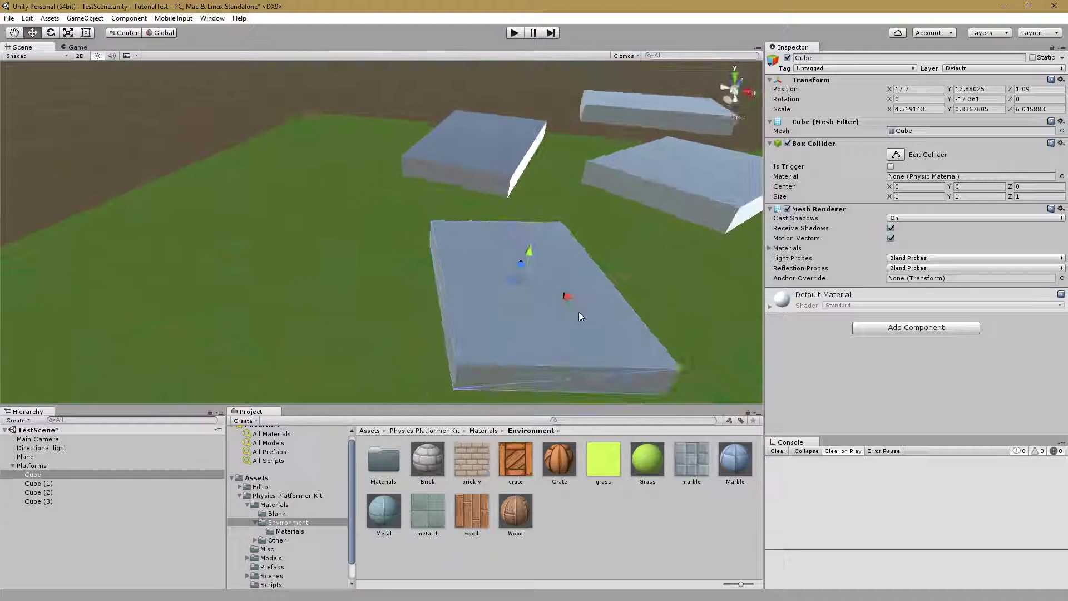
Shift the original platform cube sideways and fine-tune the position of Cube (3) to about Y 15.27, Z 16.33.
click(551, 299)
click(518, 299)
drag(560, 295, 499, 296)
right_drag(622, 297, 526, 289)
key(d)
key(s)
click(550, 207)
drag(562, 188, 566, 181)
Apply the Brick material to all four platform cubes.
right_drag(557, 217, 609, 190)
key(w)
drag(429, 472, 368, 232)
drag(436, 473, 491, 259)
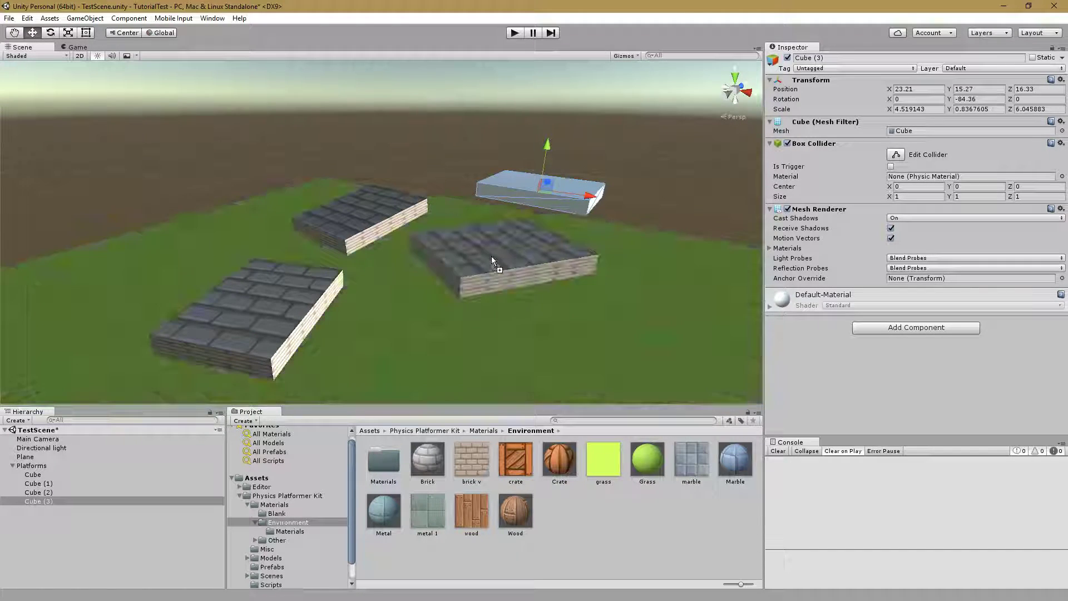
drag(439, 456, 541, 211)
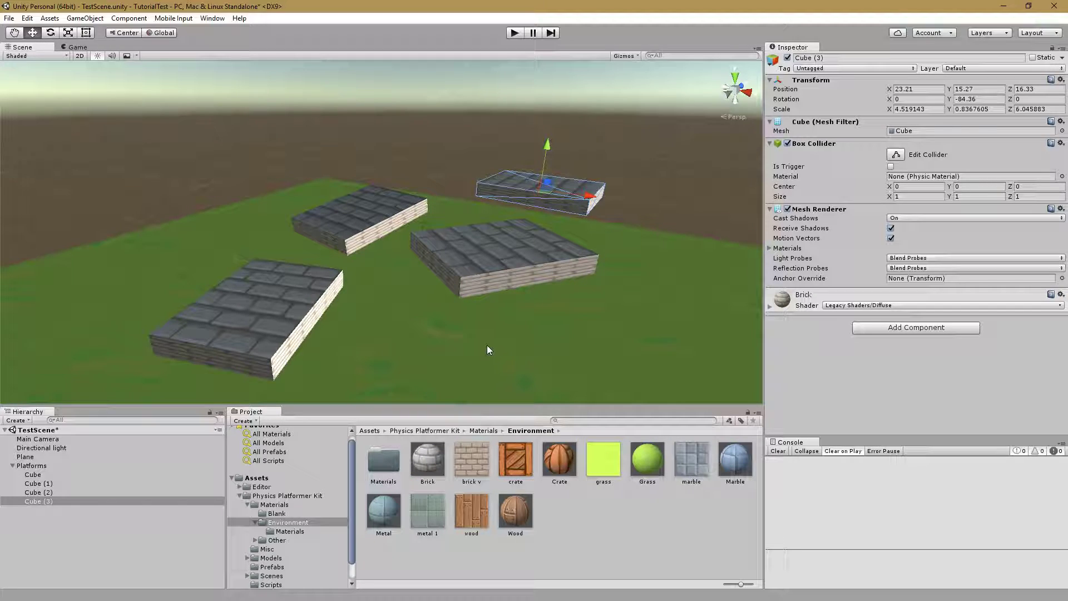
Examine the brick platforms and the Brick material's tiling and offset settings.
right_drag(469, 343, 437, 313)
key(w)
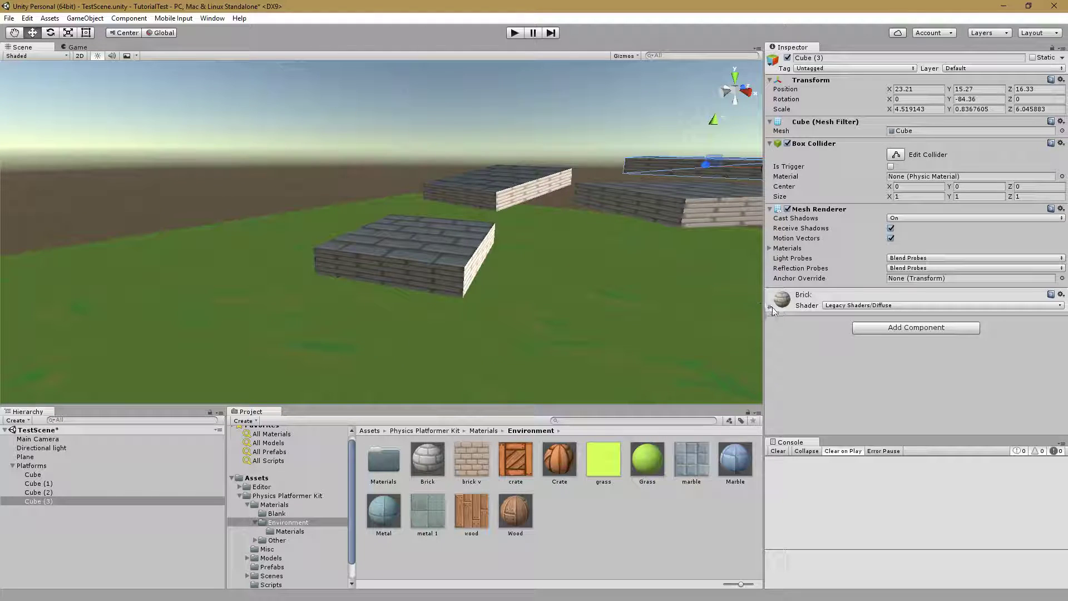
click(772, 307)
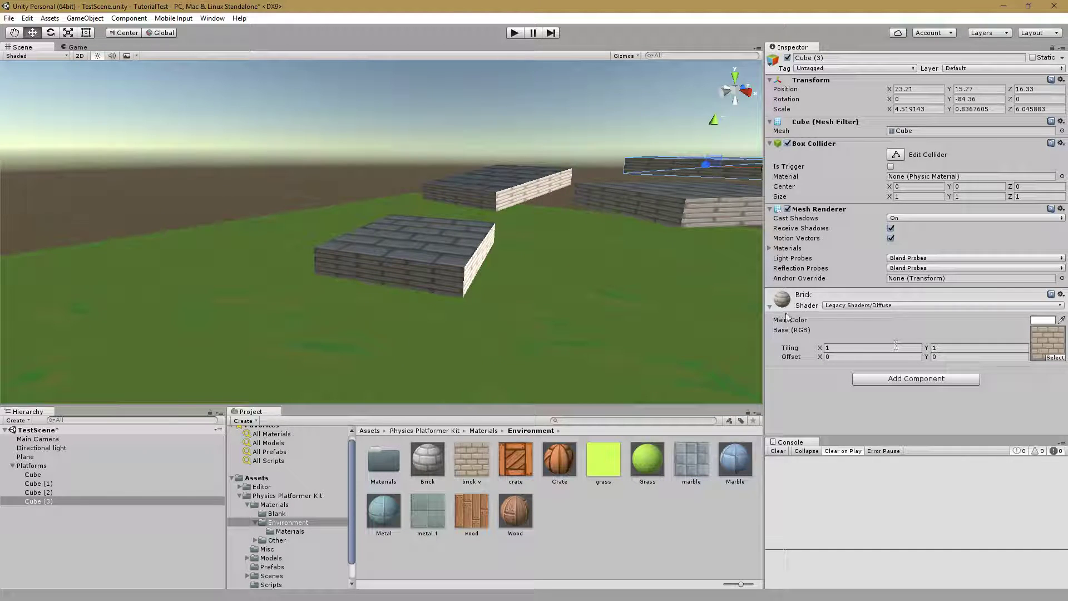
click(771, 307)
mouse_move(468, 312)
right_down()
mouse_move(448, 317)
mouse_move(481, 312)
right_up()
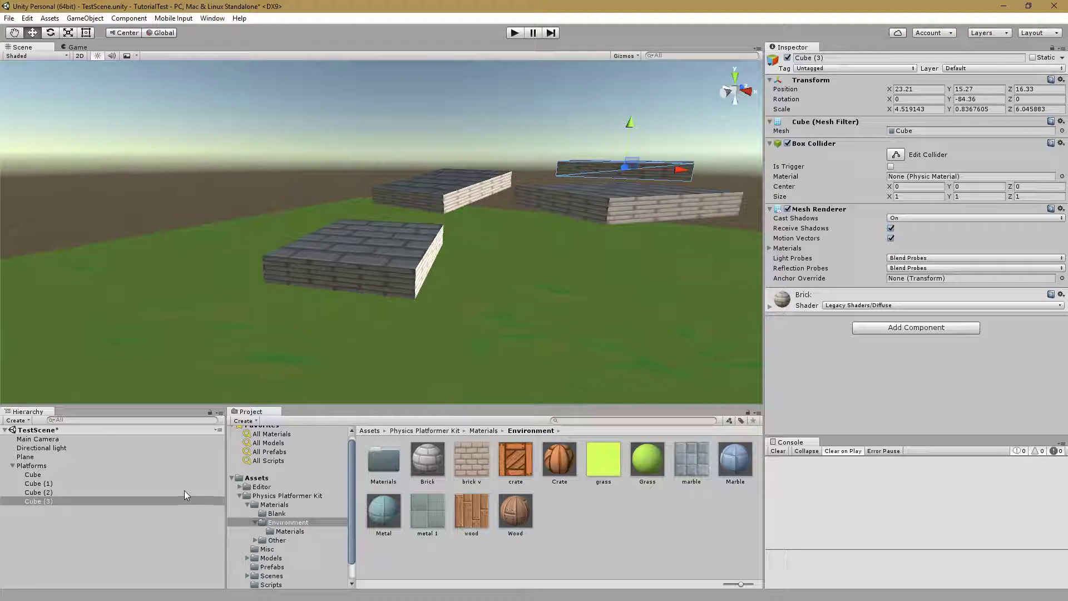
Place the Player prefab from the Physics Platformer Kit's Prefabs folder on the grass in front of the nearest platform.
click(438, 432)
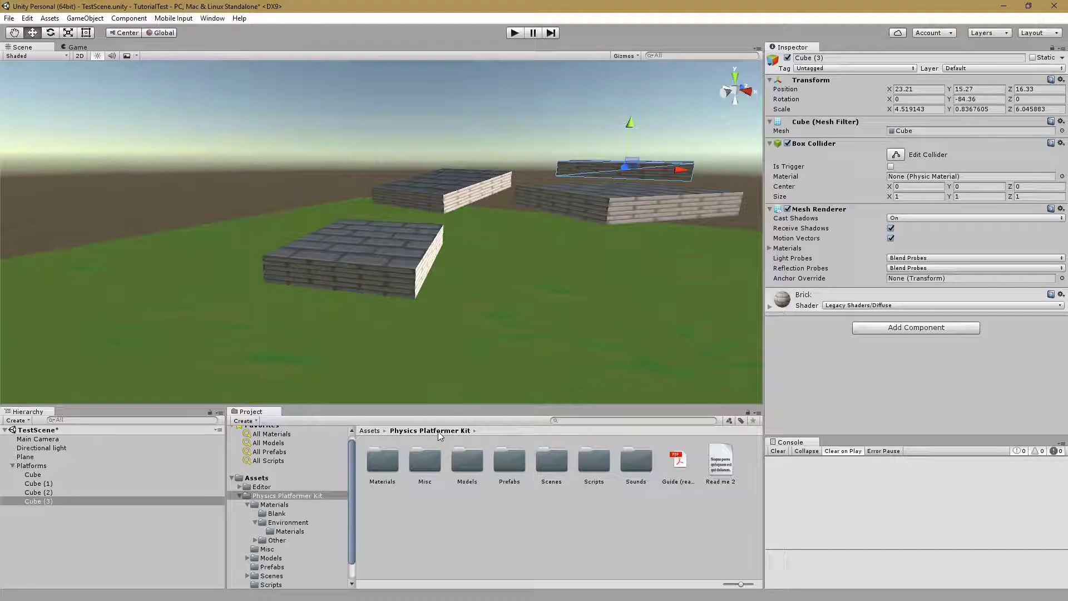
double_click(506, 452)
drag(391, 521, 278, 332)
Rotate the Player to about -5.9 degrees on Y and move it to about X 0.92, Y 1.13, Z -11.62.
key(e)
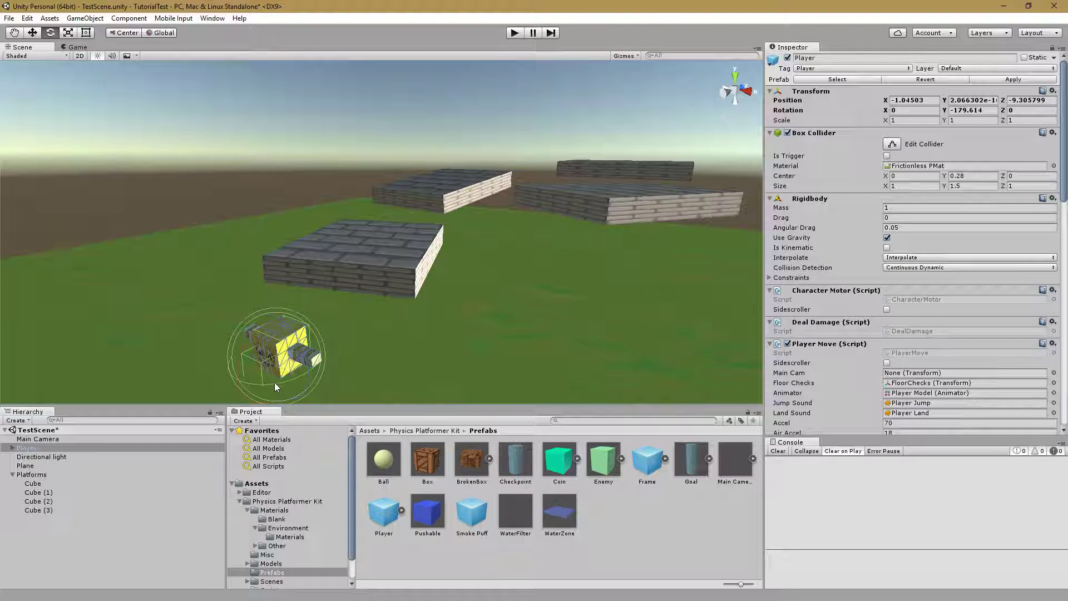
drag(274, 384, 582, 268)
right_drag(362, 329, 389, 358)
key(w)
drag(390, 293, 438, 286)
Review the Player's script settings and assign Main Camera as the Main Cam of its Player Move script.
scroll(834, 248, down, 20)
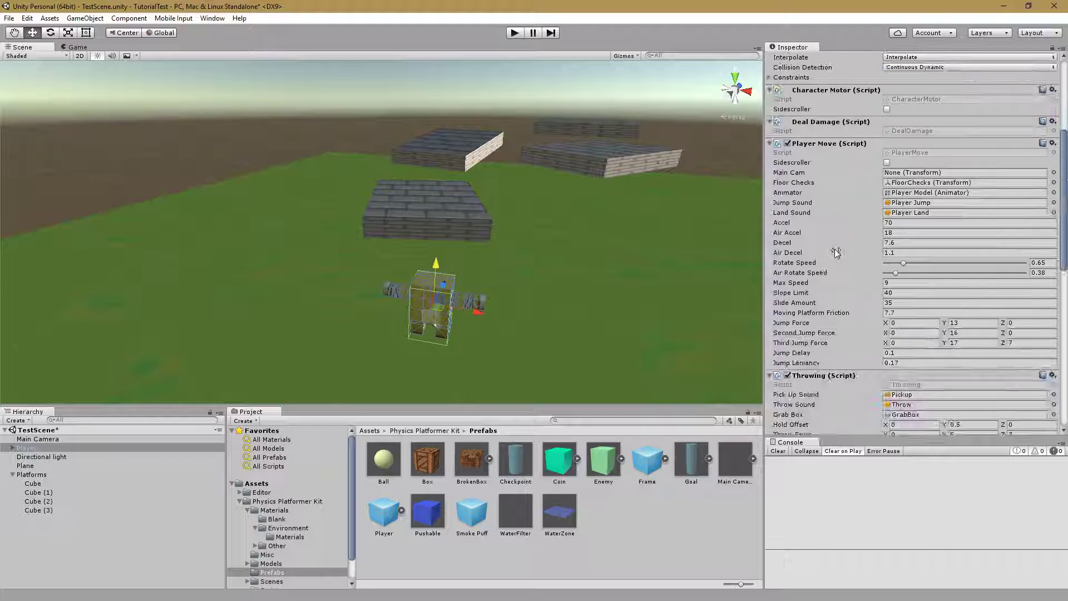
scroll(839, 282, down, 5)
scroll(839, 295, up, 18)
scroll(837, 301, up, 3)
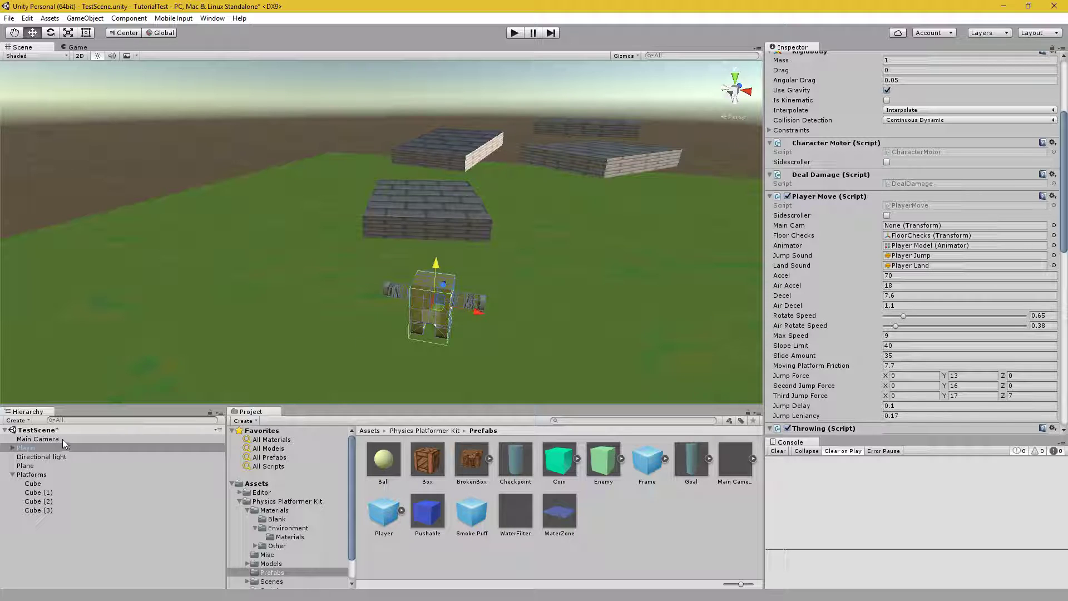
drag(60, 443, 898, 230)
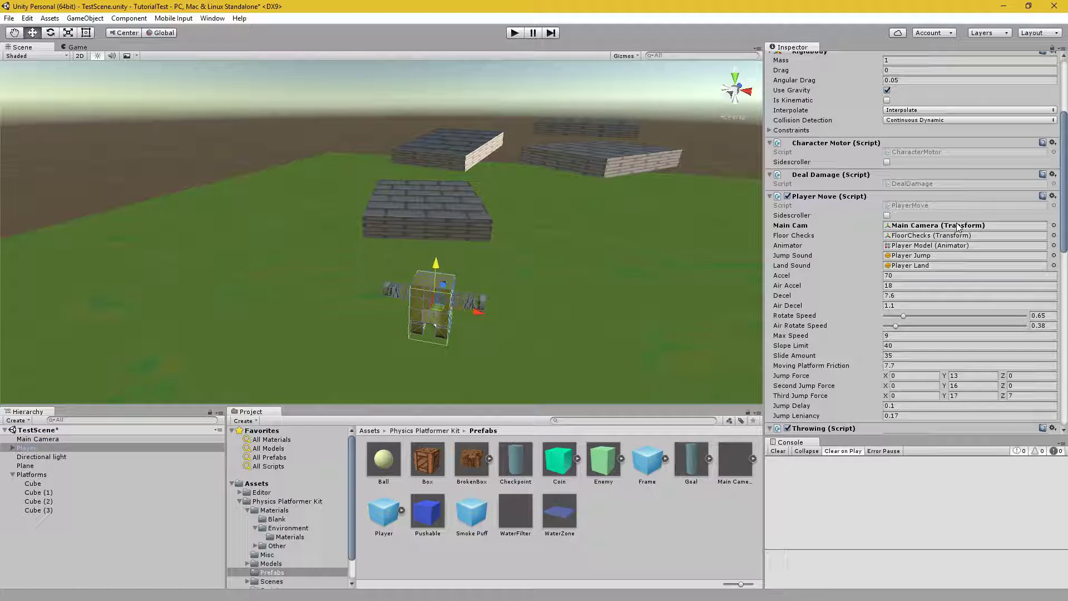
Add the CameraFollow script from the Physics Platformer Kit's Scripts folder to the Main Camera.
click(33, 439)
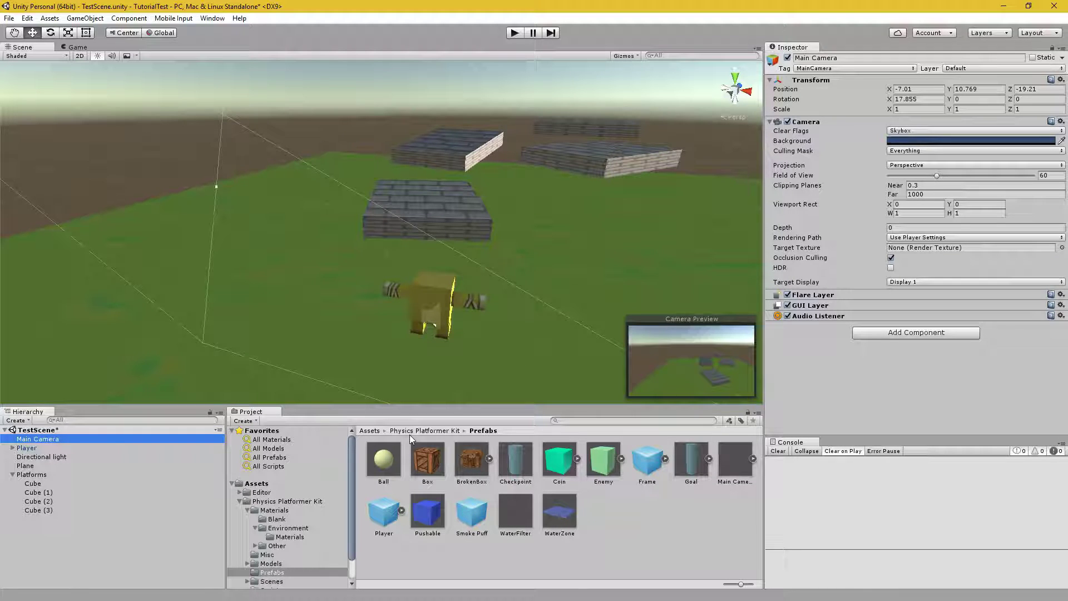
click(406, 431)
double_click(604, 467)
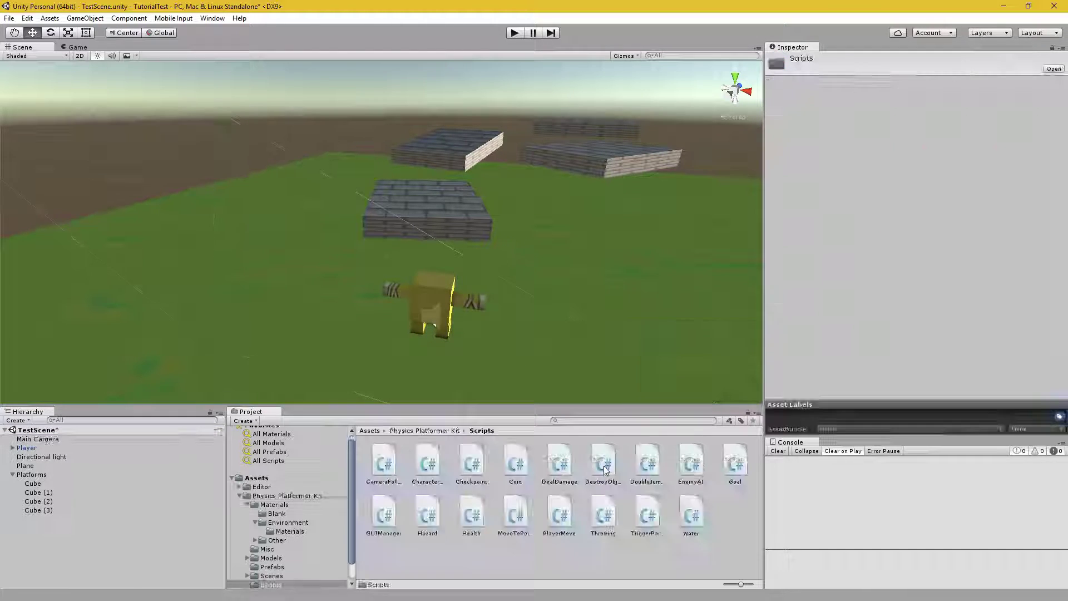
click(382, 469)
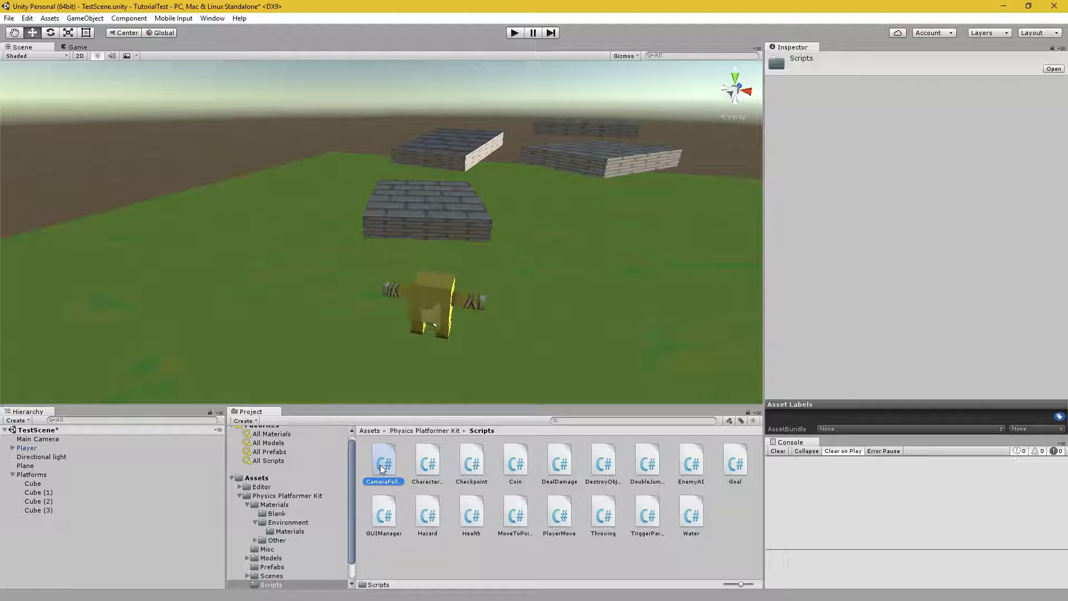
click(72, 440)
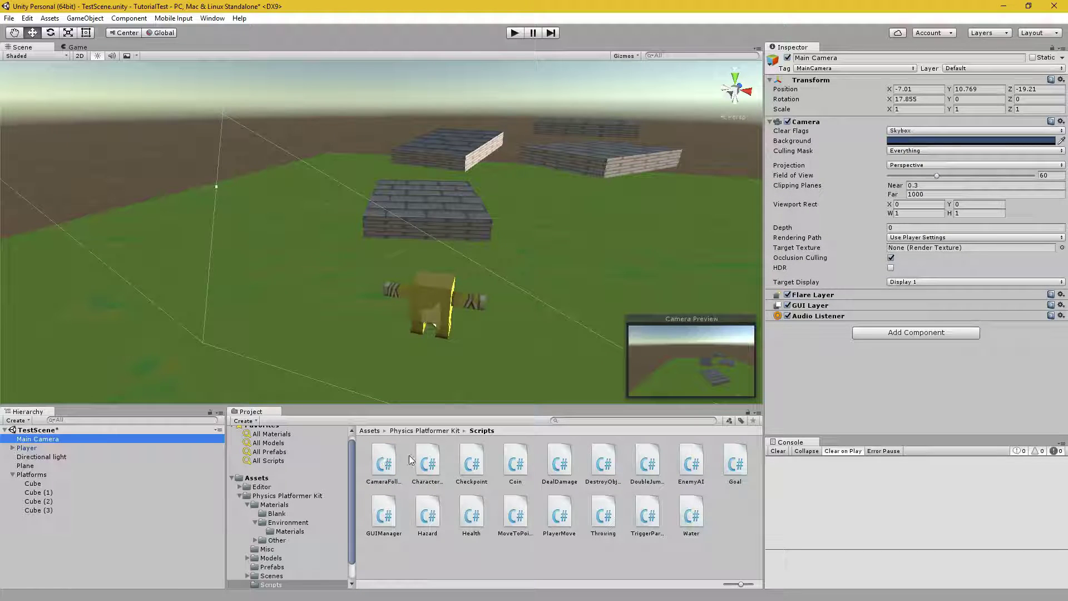
drag(384, 463, 855, 397)
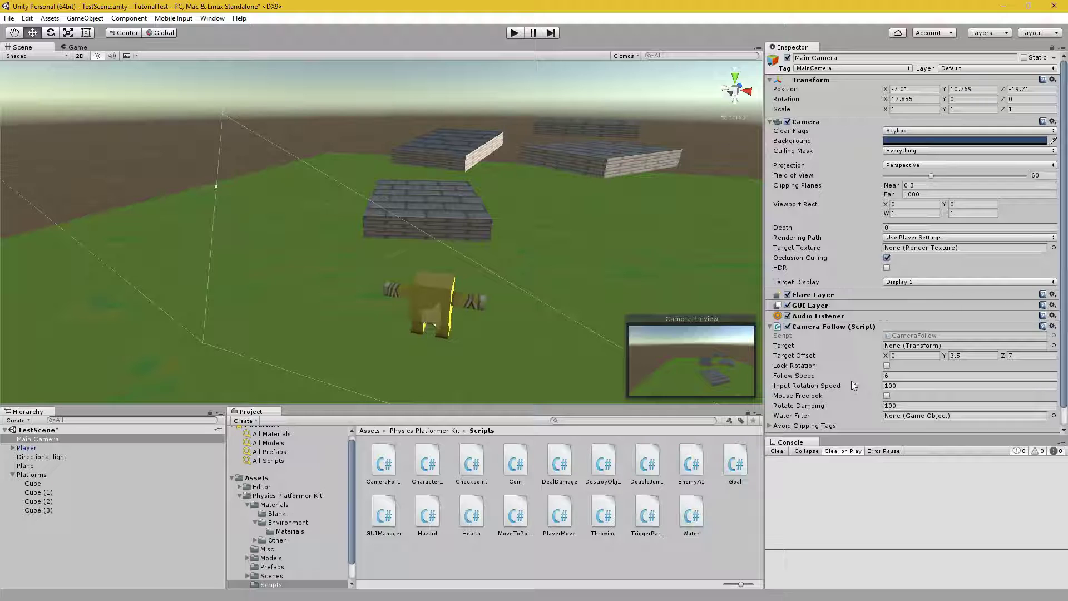
Set the Player as the Camera Follow target and enable Mouse Freelook on the Main Camera.
drag(25, 447, 906, 348)
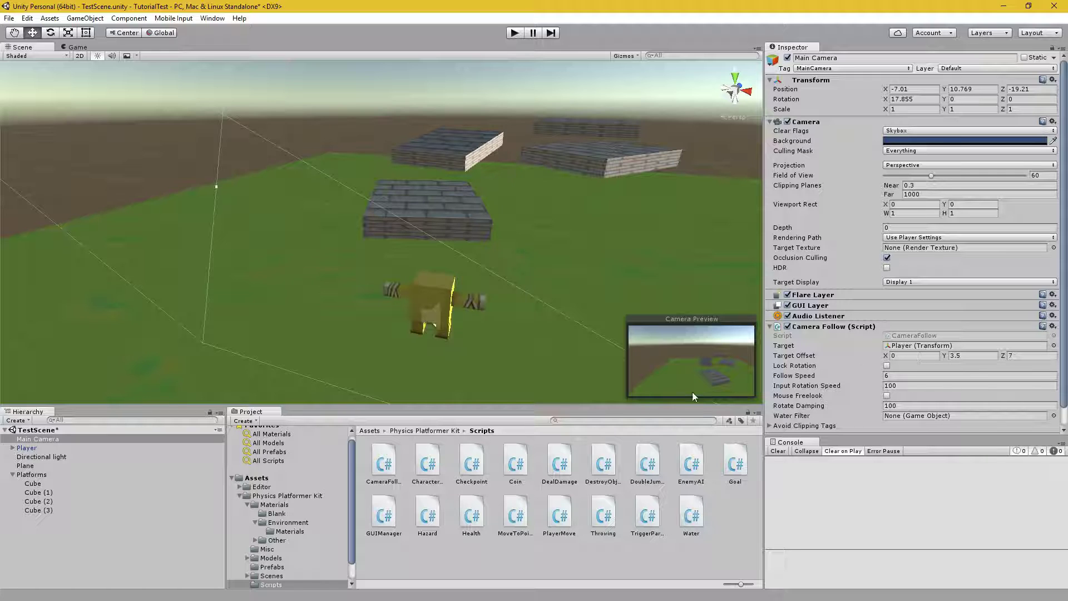
click(32, 448)
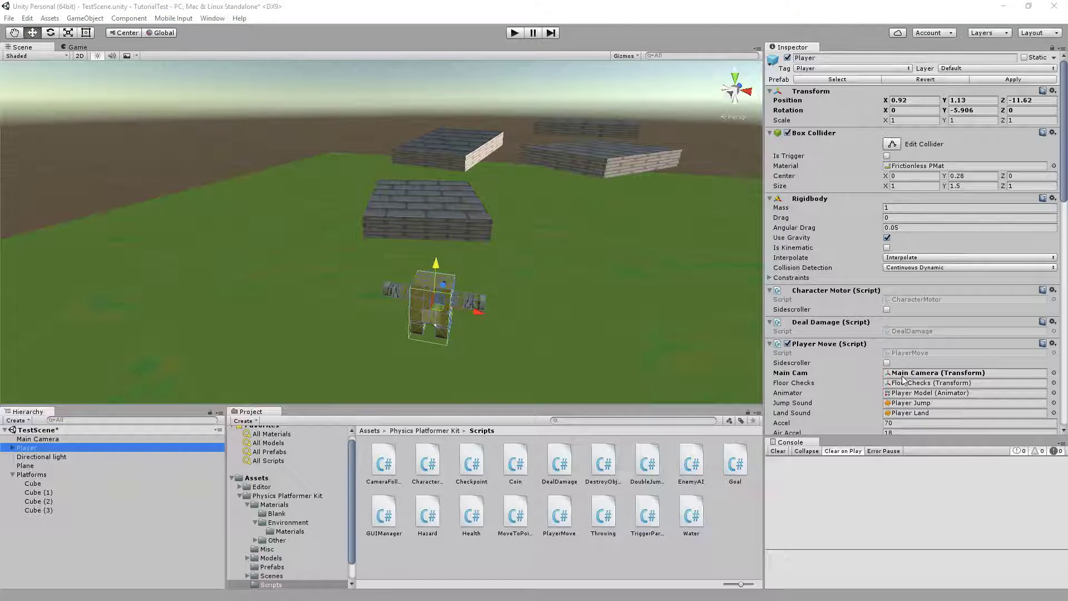
click(67, 439)
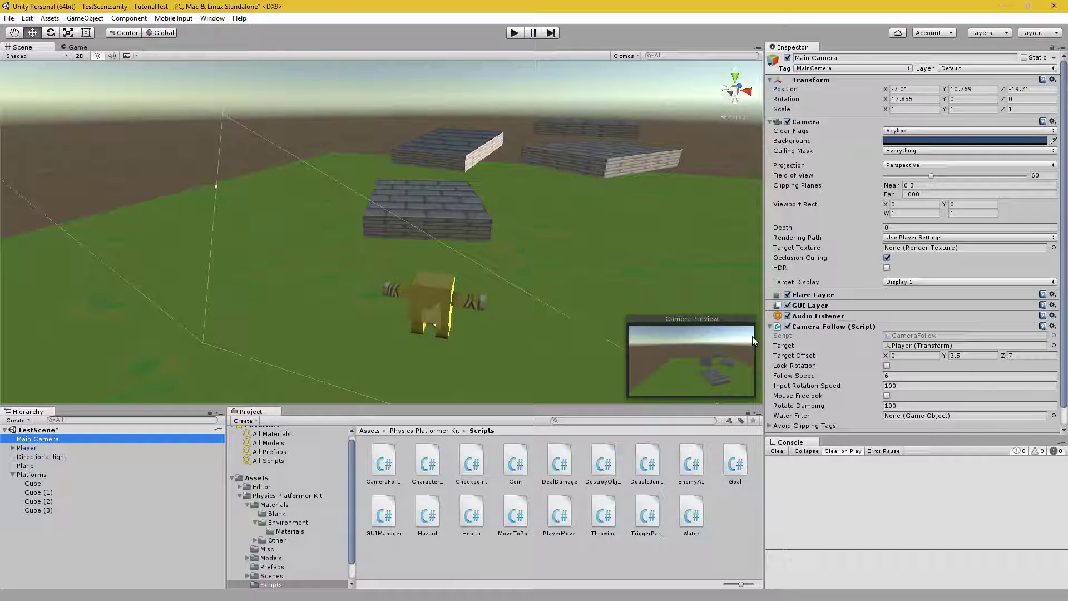
click(886, 395)
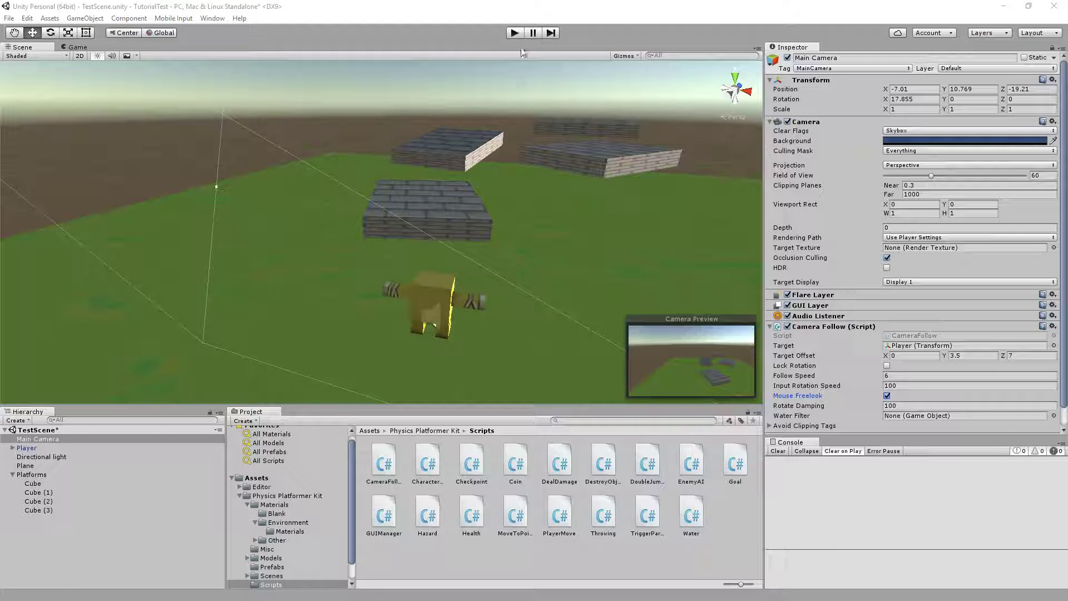
Play-test the scene by running the character around on the grass in all directions.
click(515, 35)
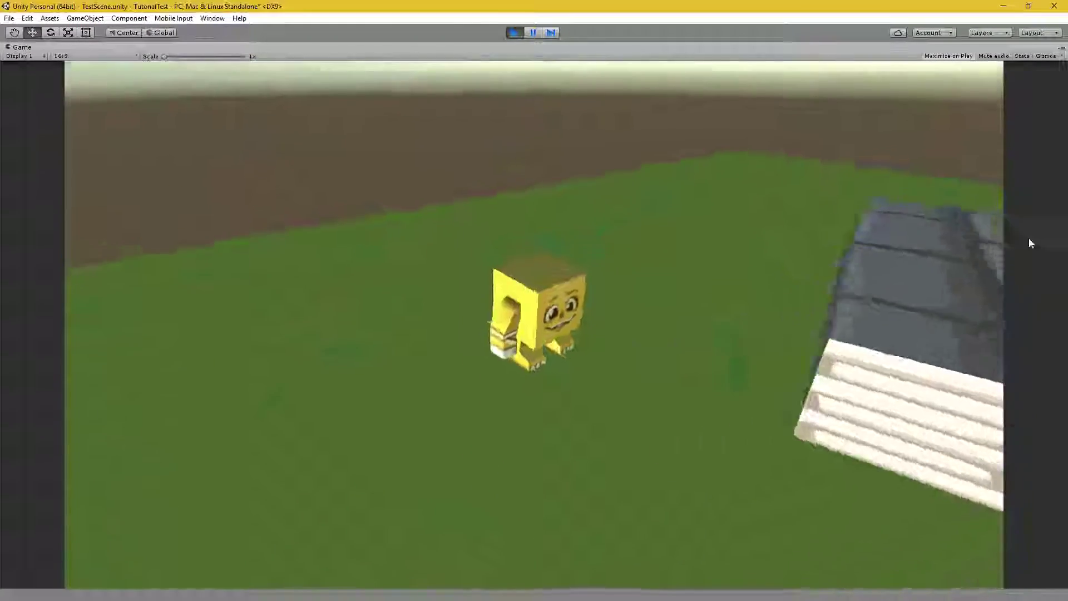
key(w)
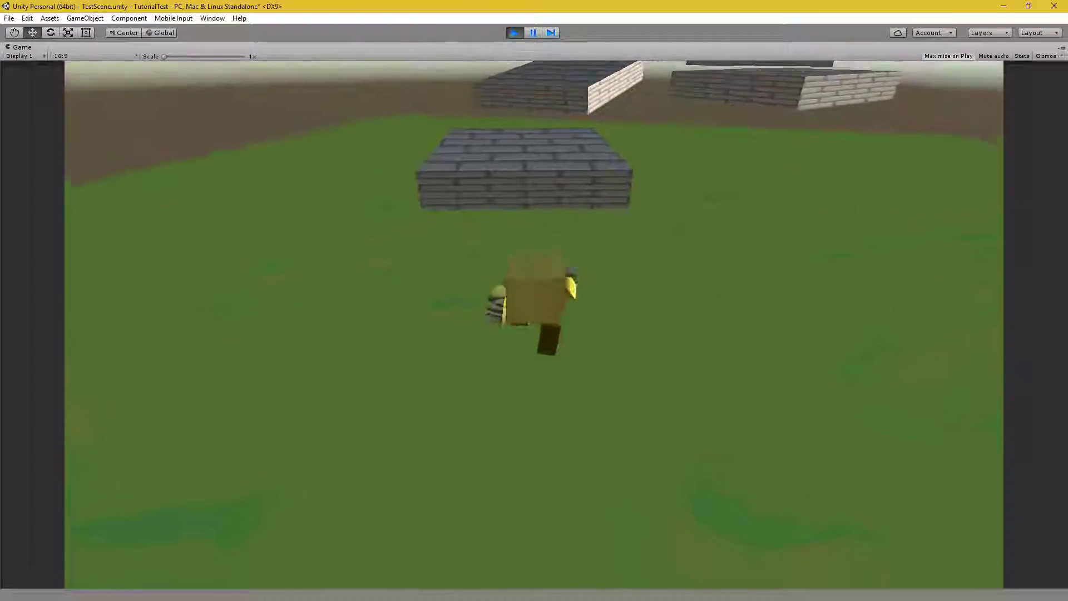
key(d)
key(s)
key(a)
key(w)
key(d)
key(w)
key(a)
key(d)
key(a)
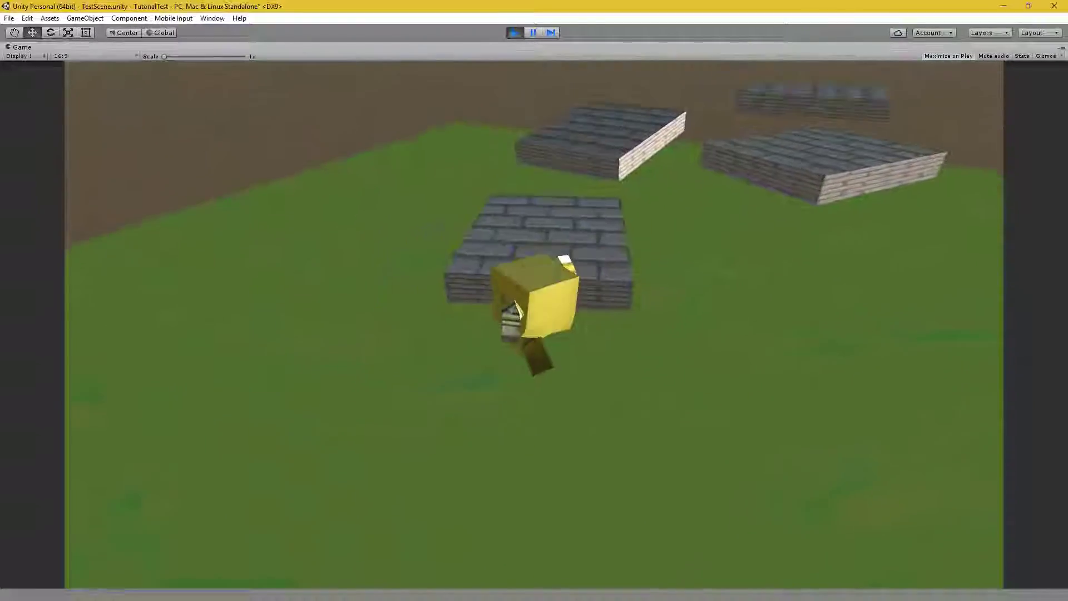
Test jumping the character from platform to platform, view it from the front, and stop play mode.
key(a)
key(d)
key(w)
key(space)
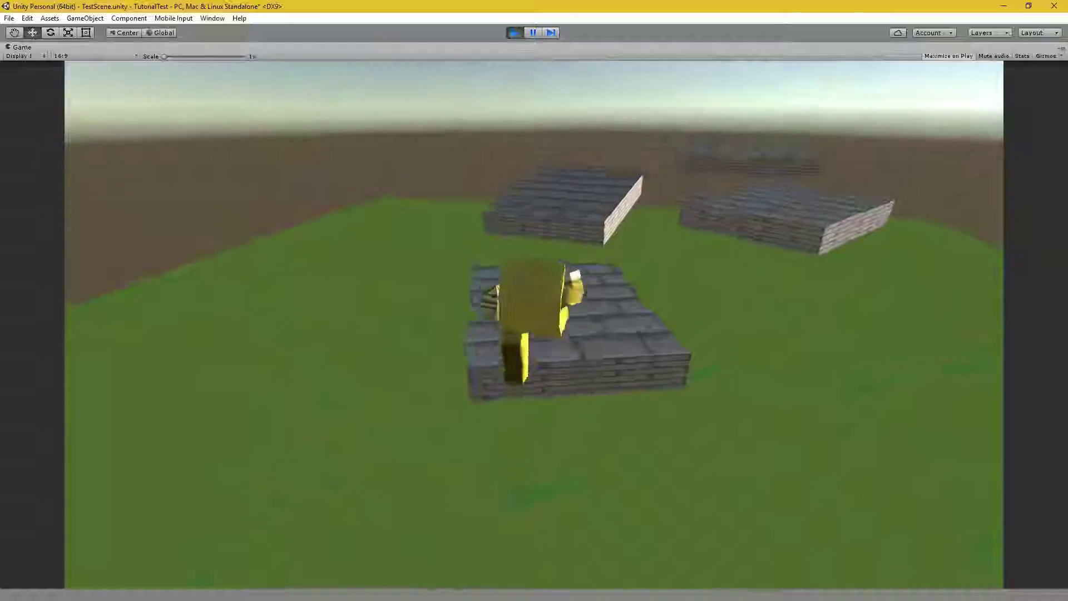
key(w)
key(space)
key(d)
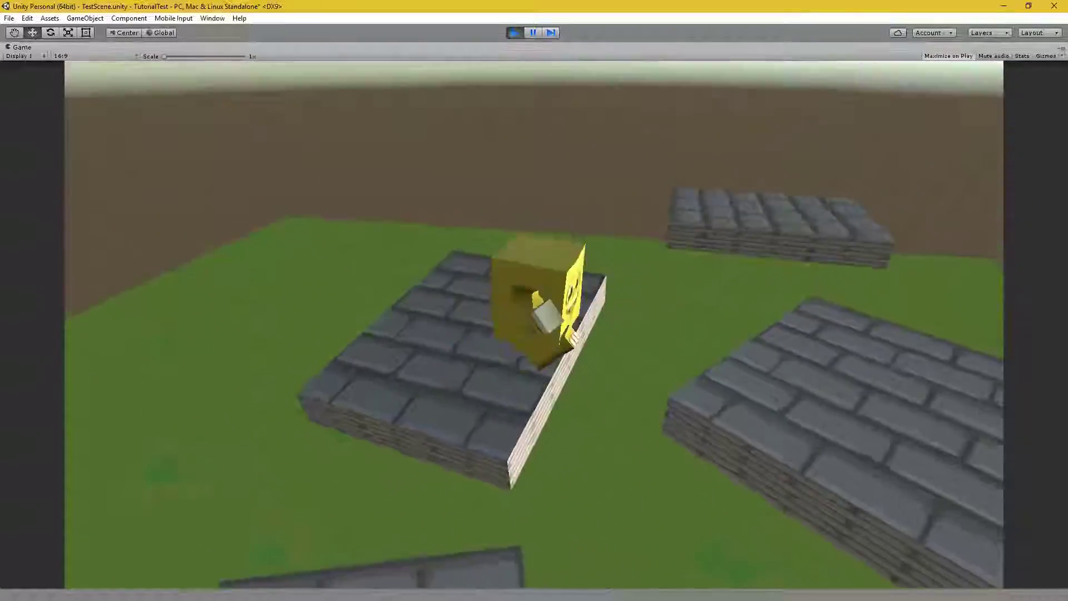
key(d)
key(space)
key(w)
key(space)
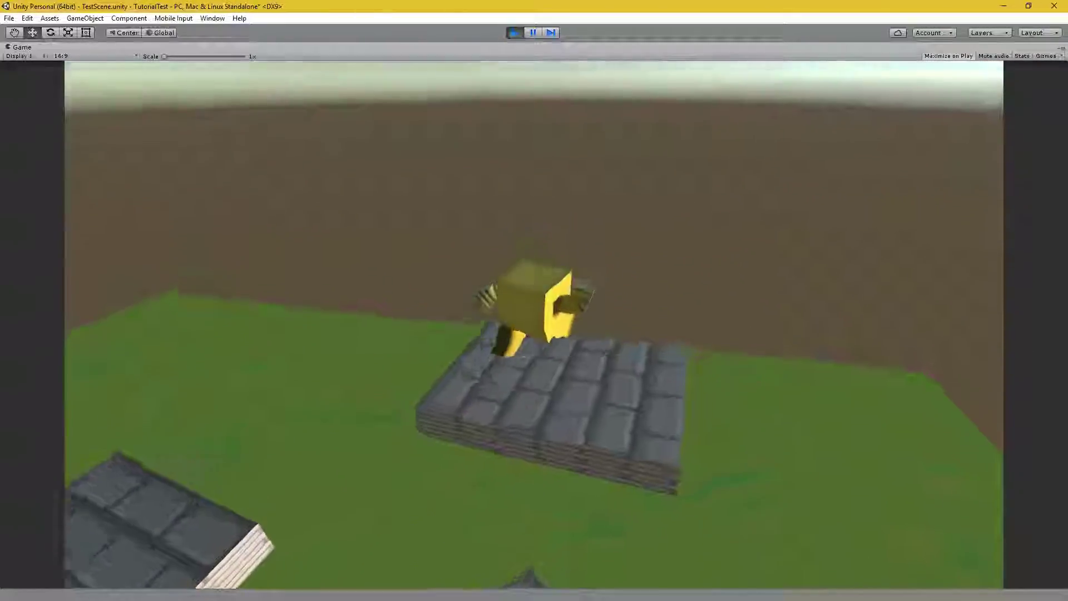
key(Escape)
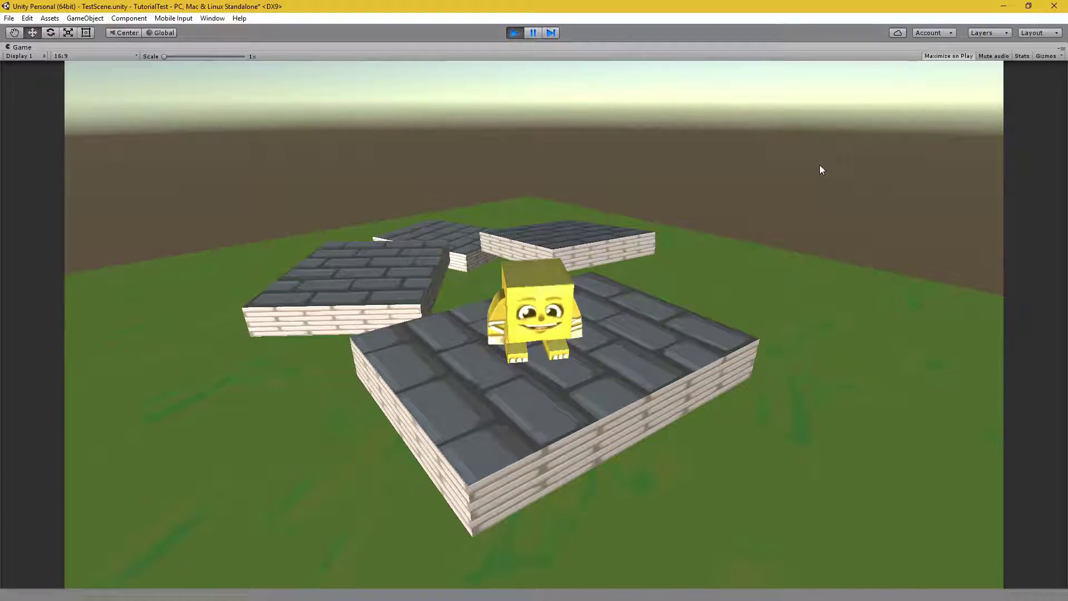
key(s)
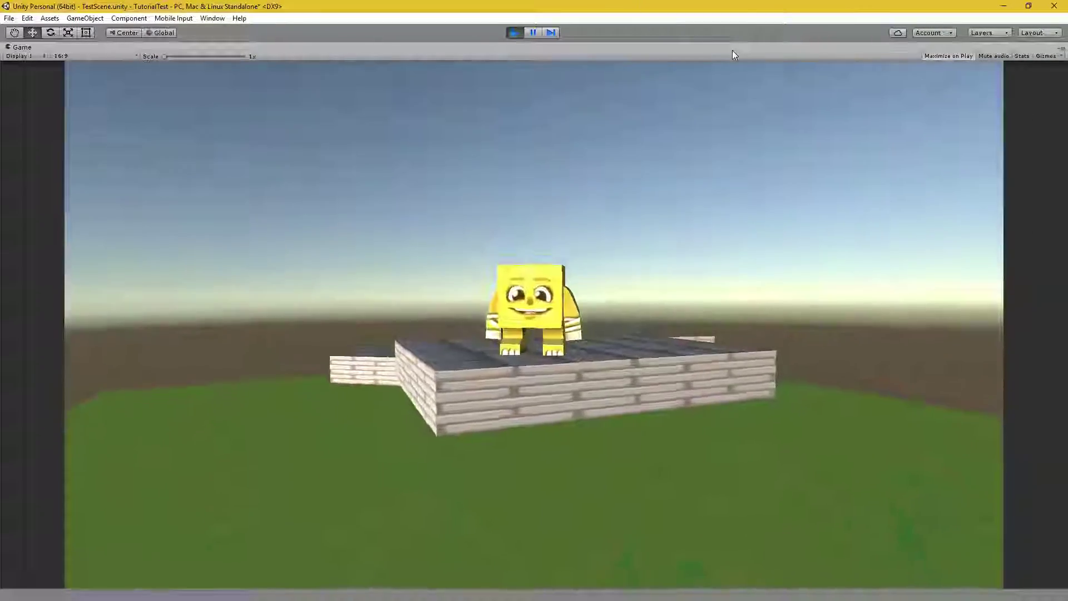
key(ctrl+p)
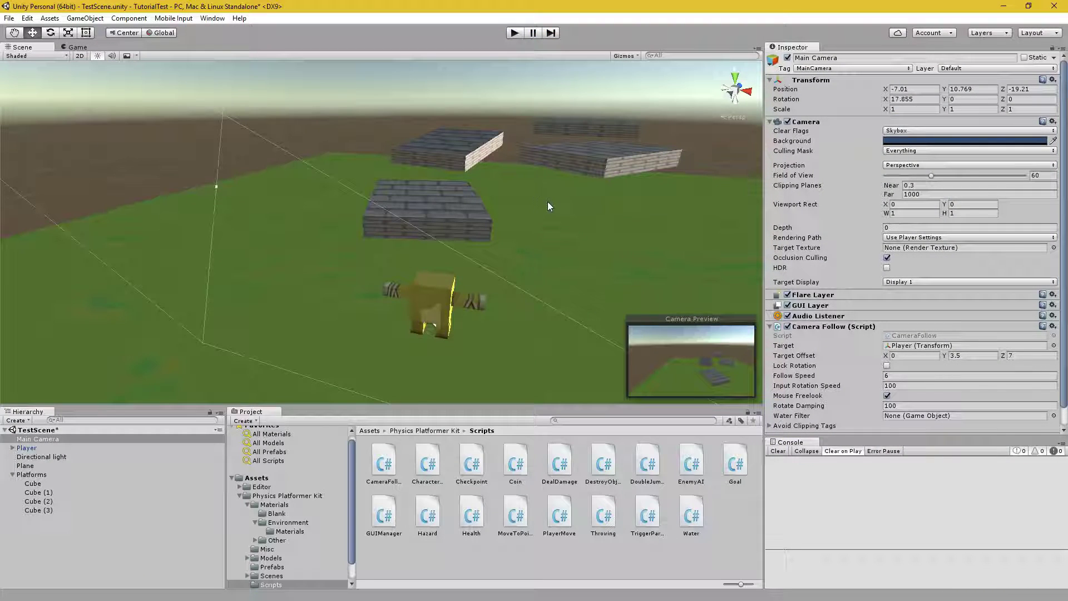
Raise Cube (1), Cube (2) and Cube (3) to stagger the platform heights, with Cube (3) at about Y 20.12.
right_drag(548, 202, 500, 221)
click(496, 149)
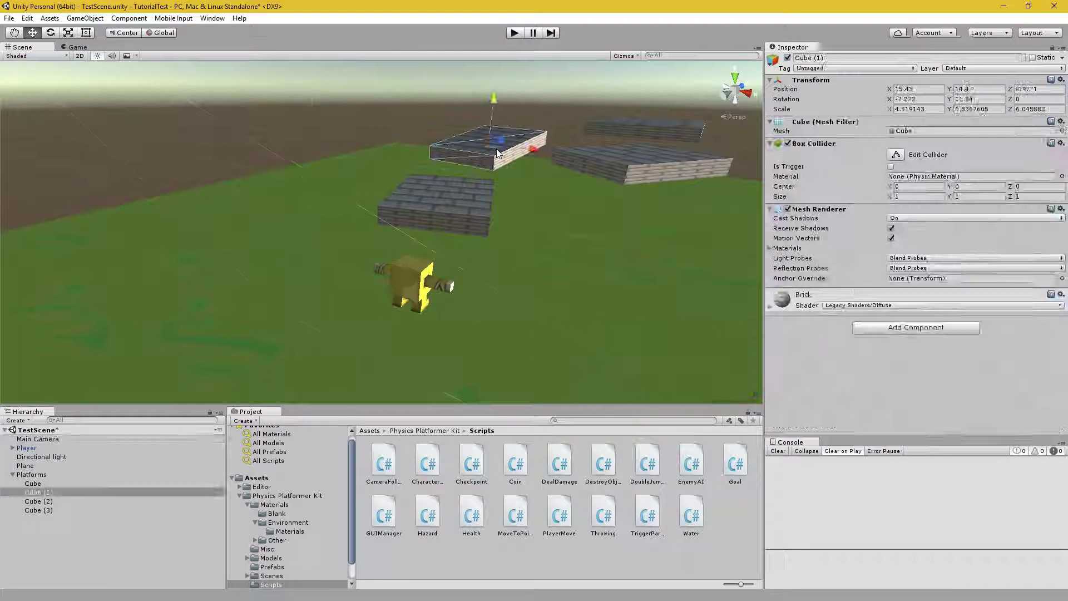
drag(489, 126, 482, 85)
click(612, 159)
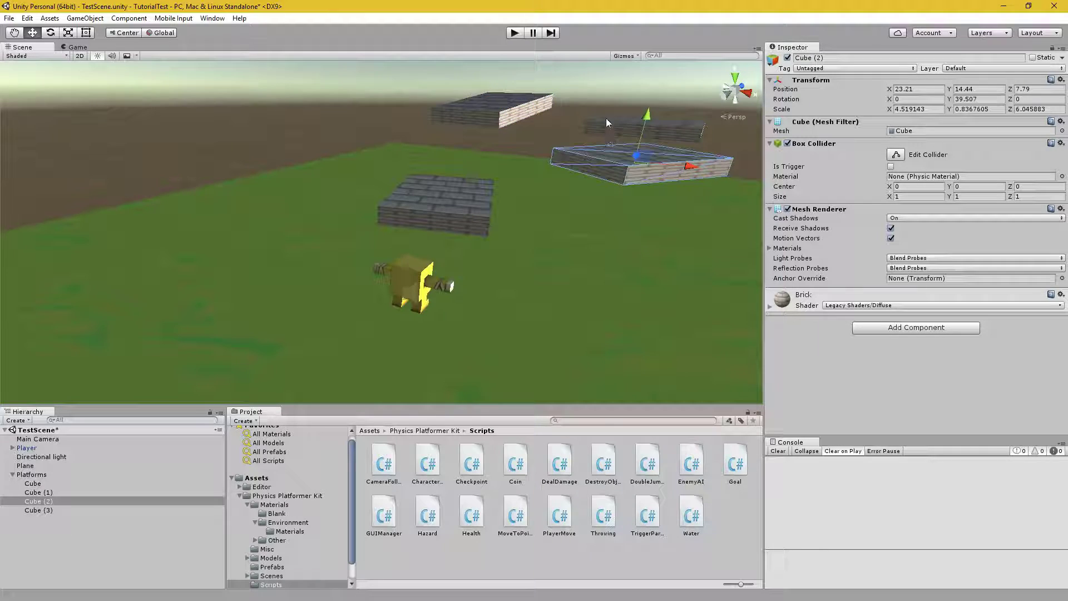
drag(651, 125, 649, 99)
alt+drag(649, 99, 527, 55)
click(523, 136)
Play-test the raised platforms by jumping the character up from the ground to the highest one.
click(515, 36)
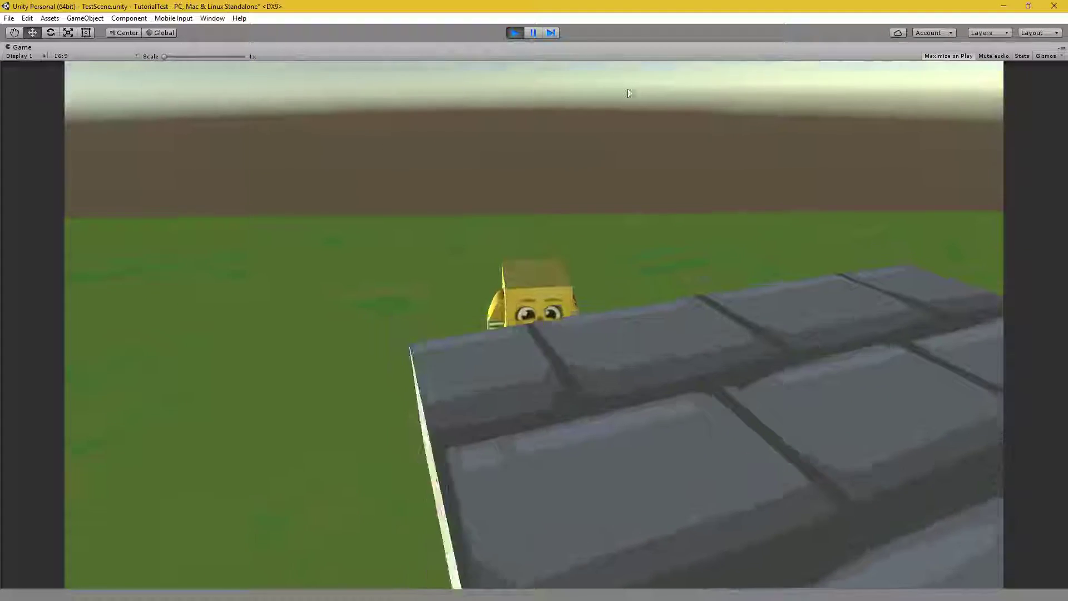
key(w)
key(space)
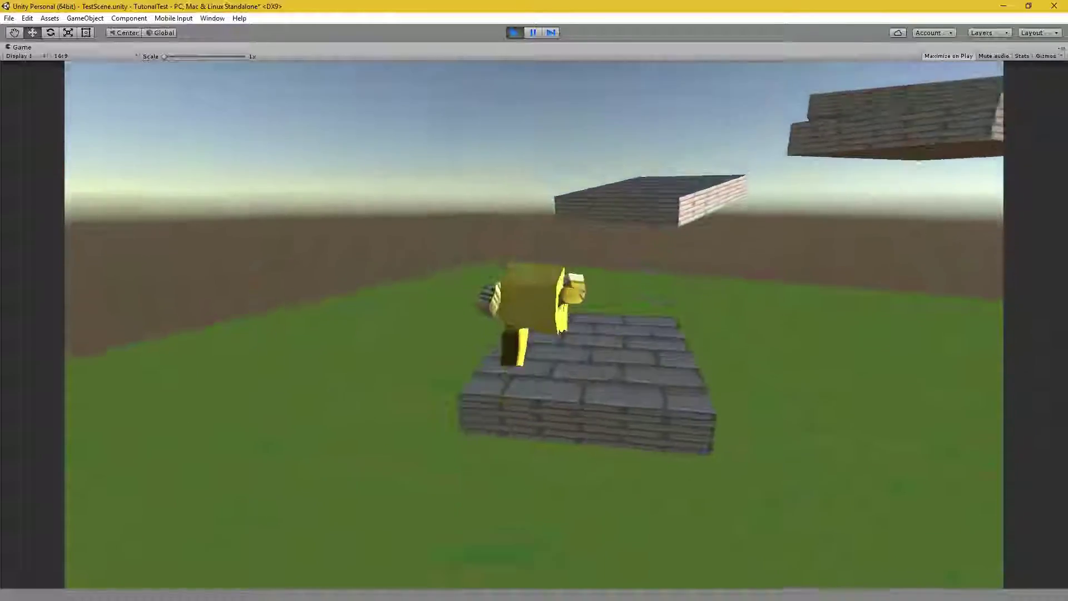
key(w)
key(space)
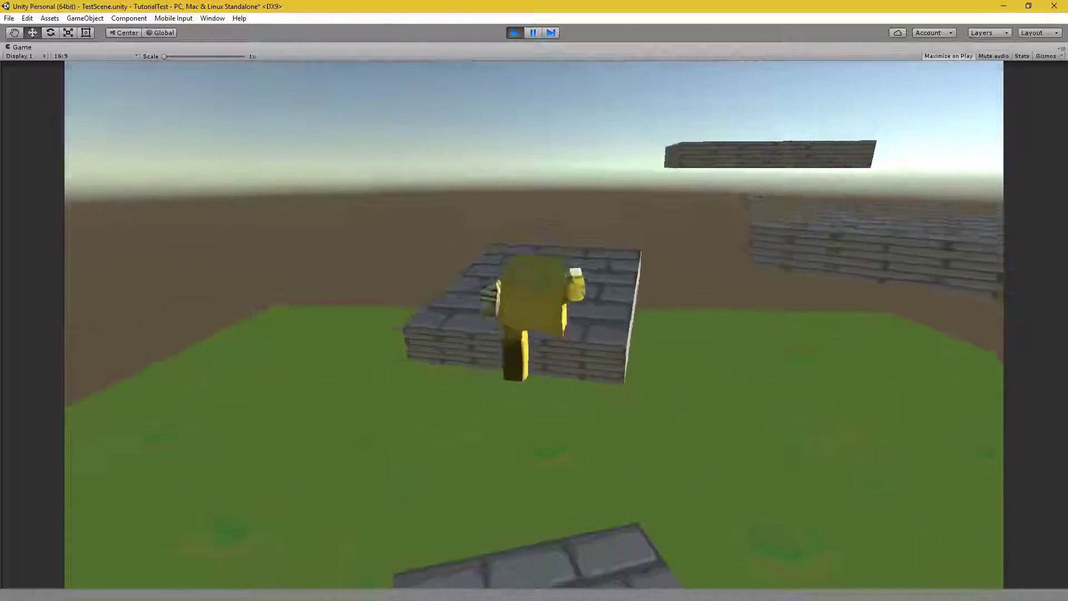
key(w)
key(space)
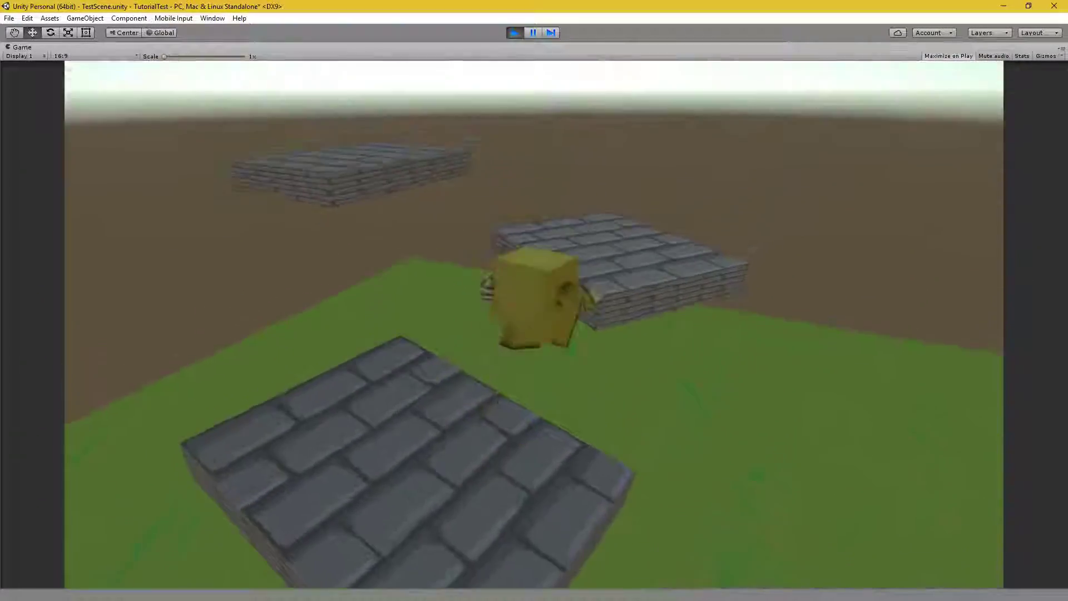
key(w)
key(space)
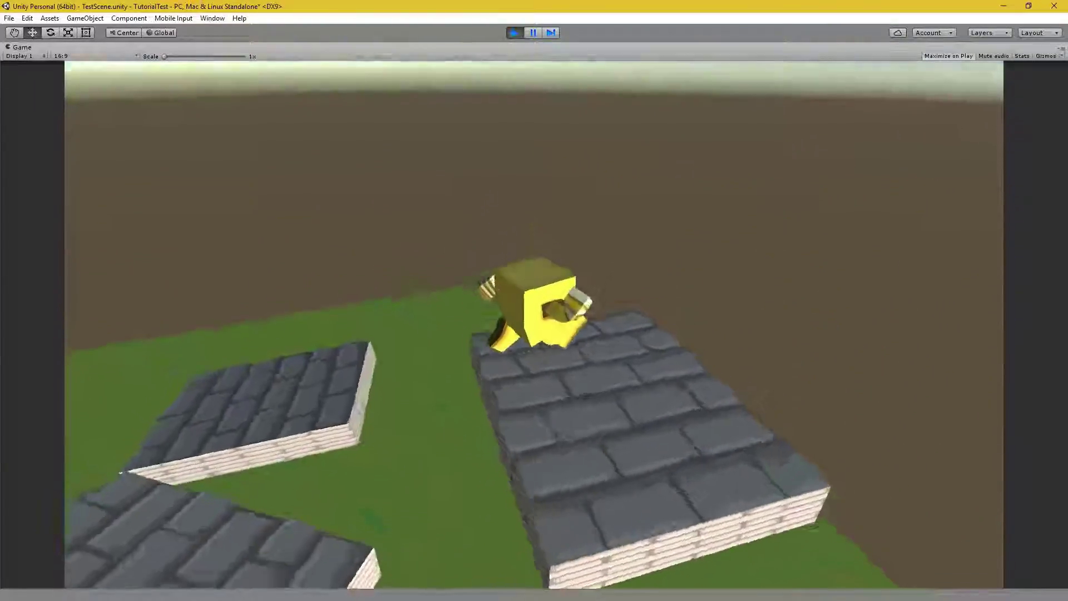
Continue the test by jumping back down and across the lower platforms, and exit play mode.
key(w)
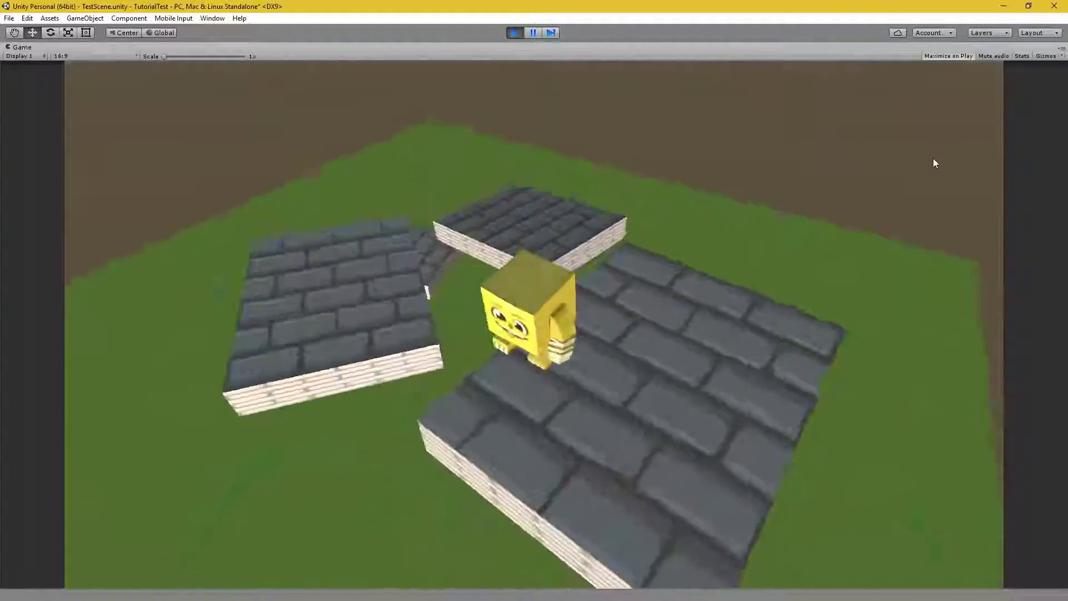
key(space)
key(w)
key(space)
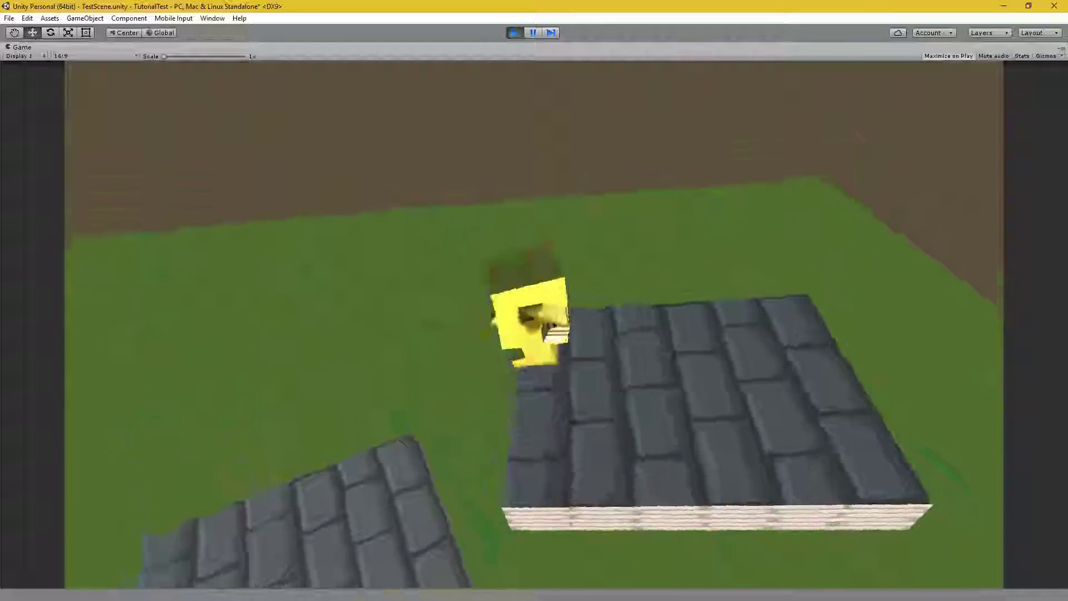
key(w)
key(space)
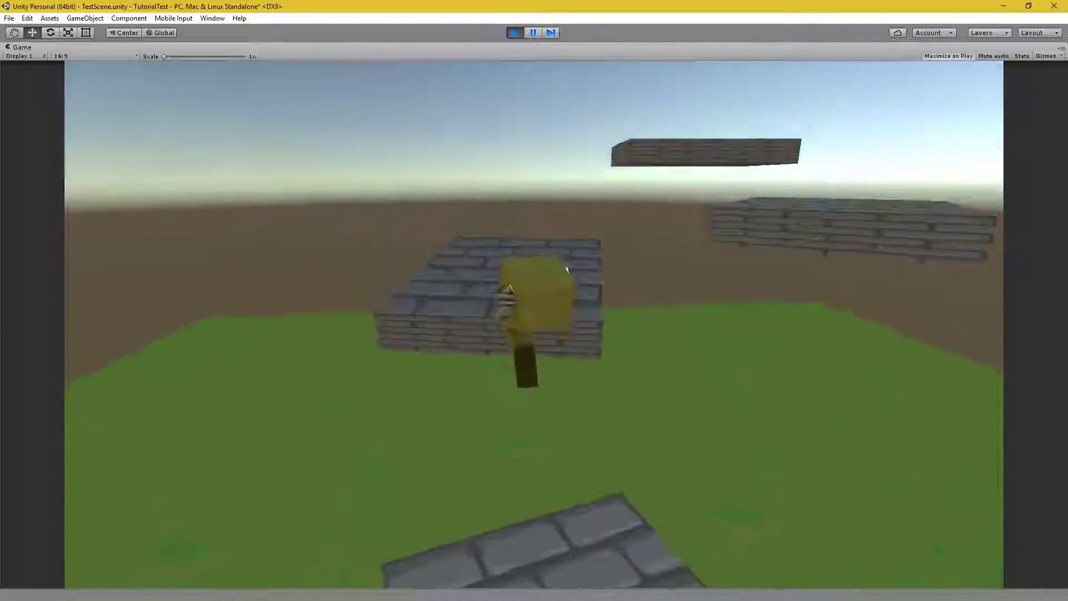
key(s)
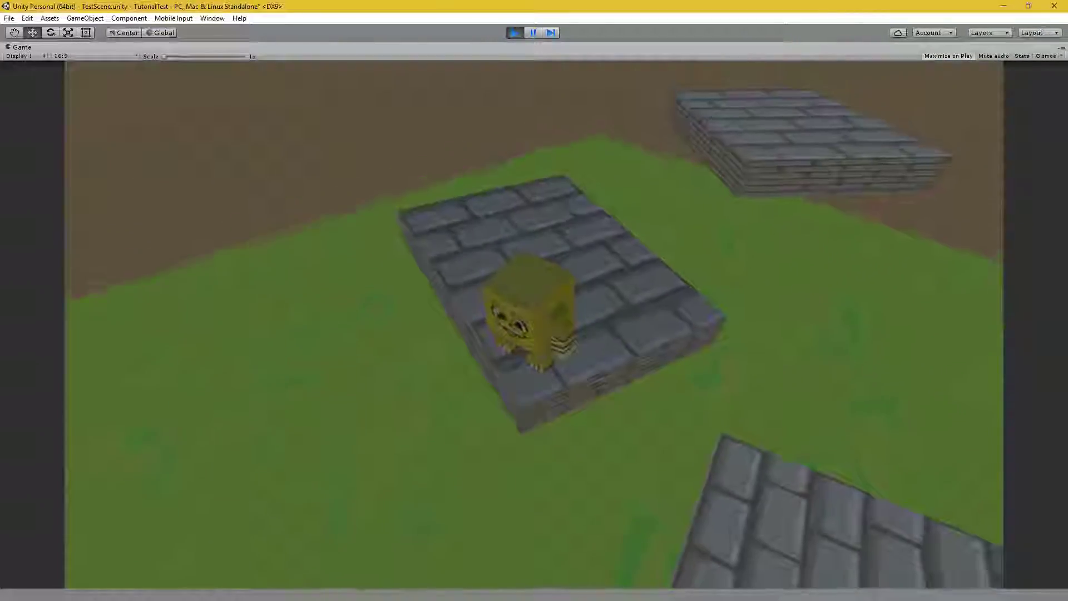
key(ctrl+p)
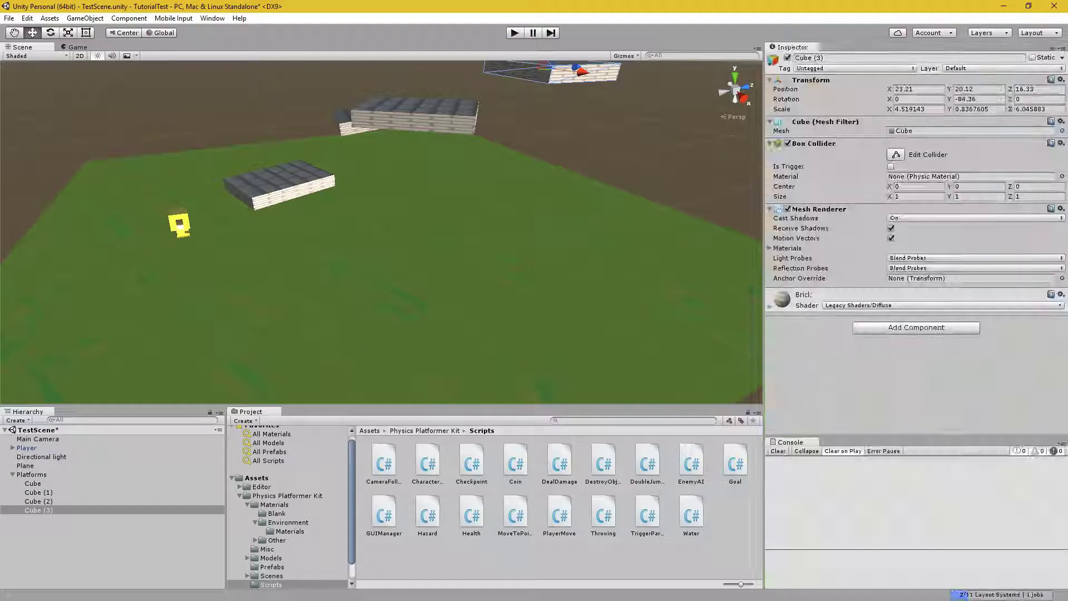
Move platform Cube (1) up and back to about Y 17.53 and Z 10.57.
right_drag(746, 189, 796, 191)
key(w)
click(373, 147)
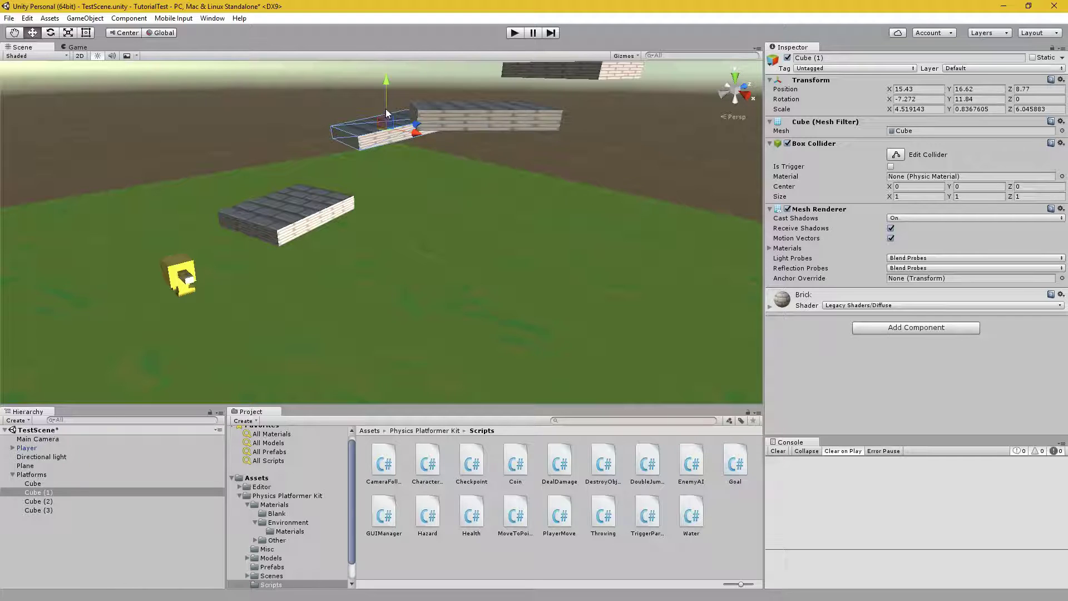
drag(385, 108, 437, 114)
Start play mode and try jumping the character from the ground onto the first platform and across to the moved one.
click(514, 33)
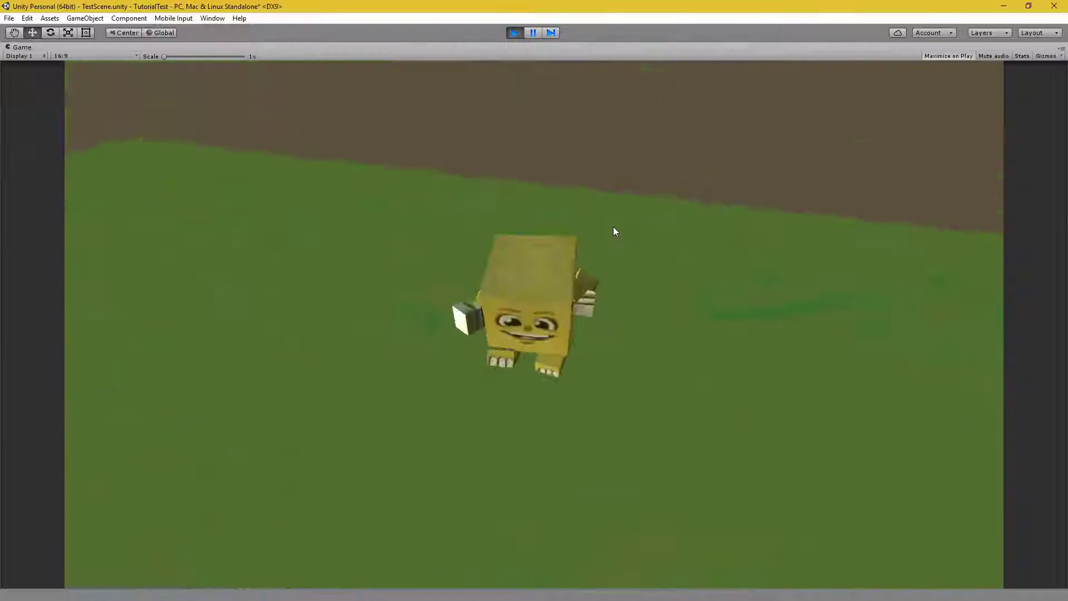
key(space)
key(w)
key(w)
key(space)
key(space)
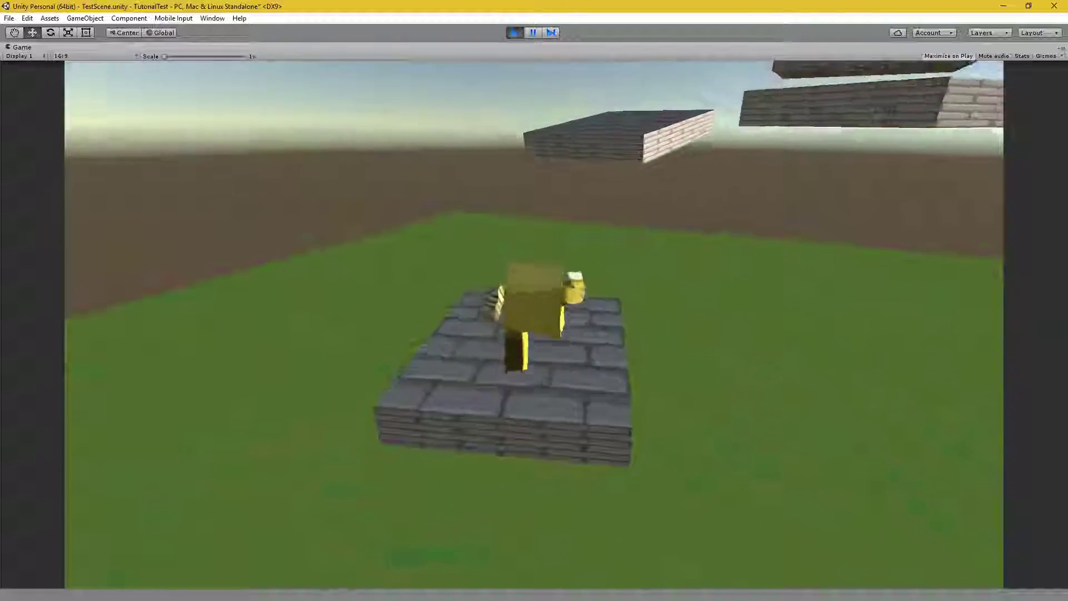
key(s)
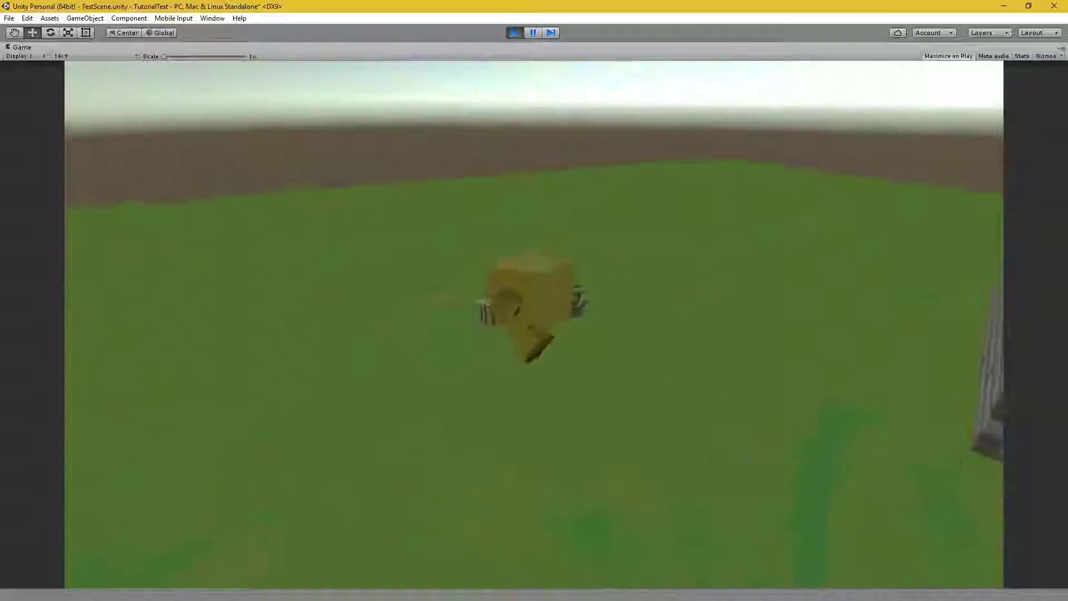
key(s)
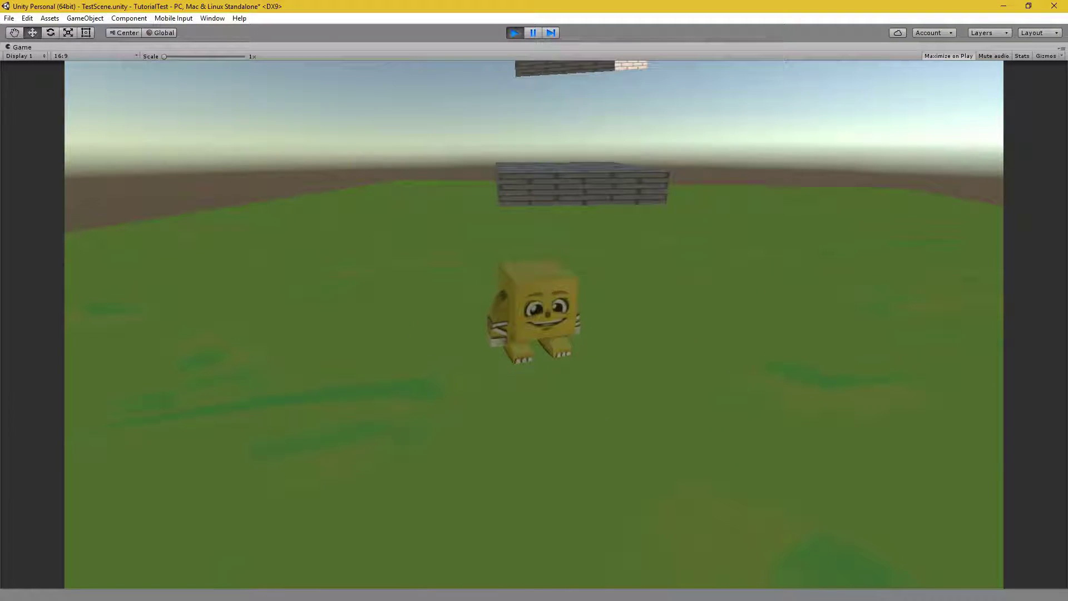
Run back and jump the character onto the lowest platform again, face it toward the camera, and exit play mode.
key(w)
key(space)
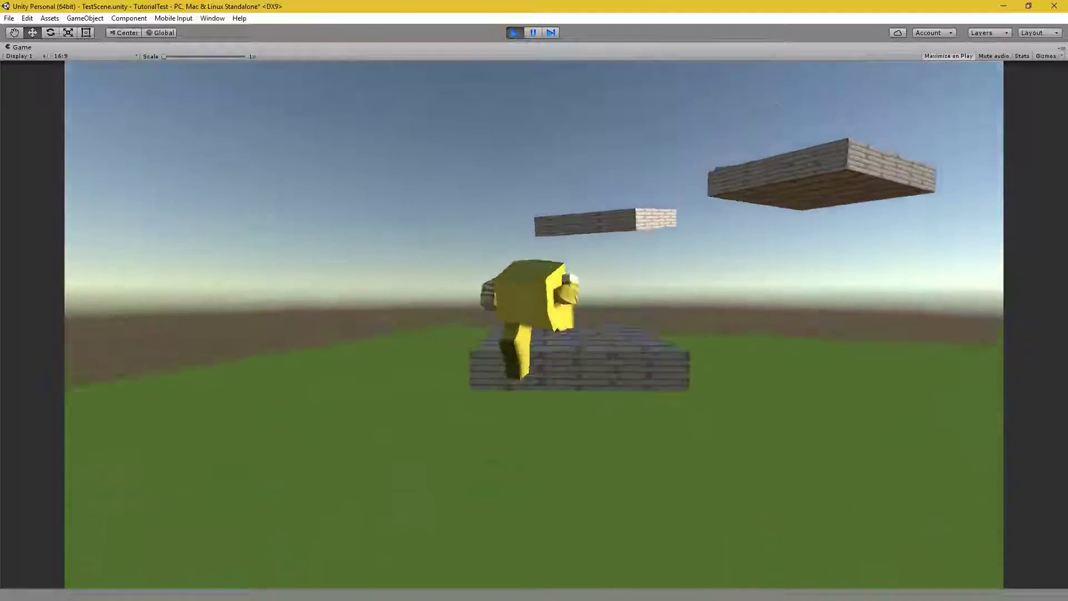
key(s)
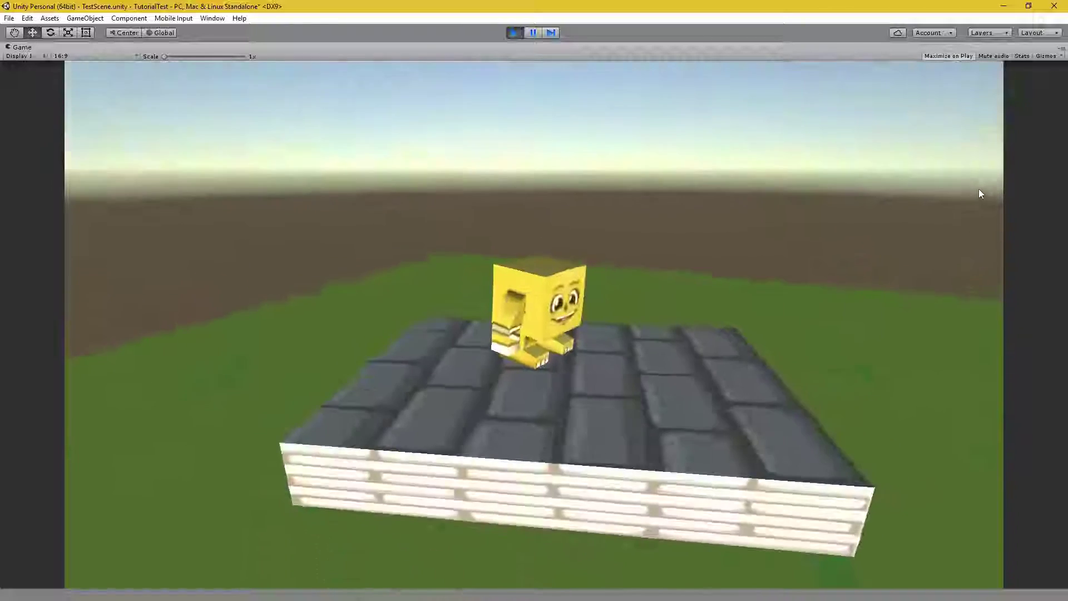
key(ctrl+p)
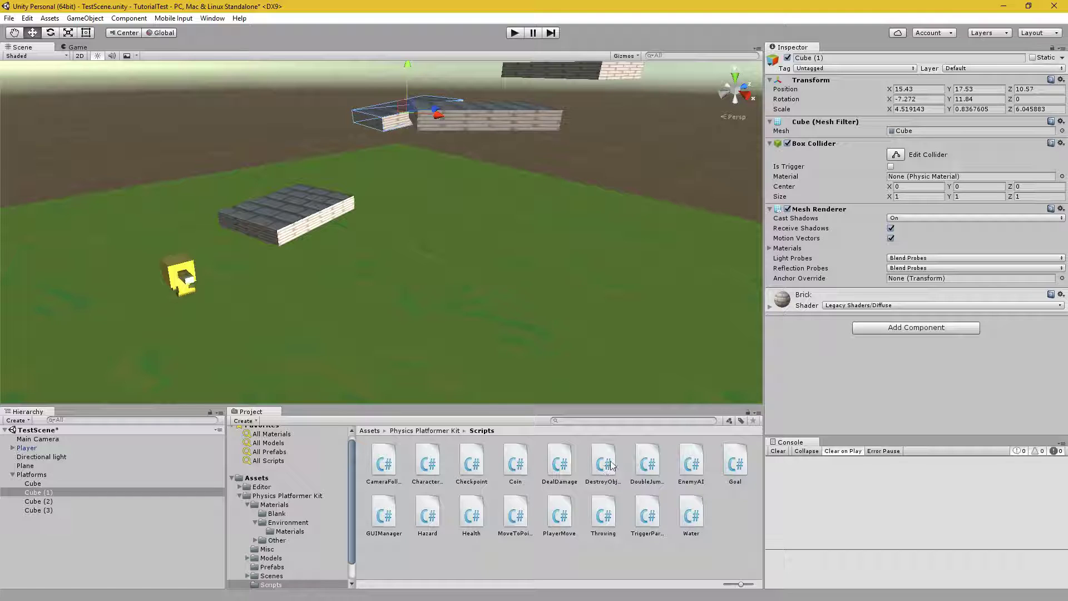
Examine the DoubleJumpEnabler script, the Physics Platformer Kit folder and its Read me 2 file.
click(650, 466)
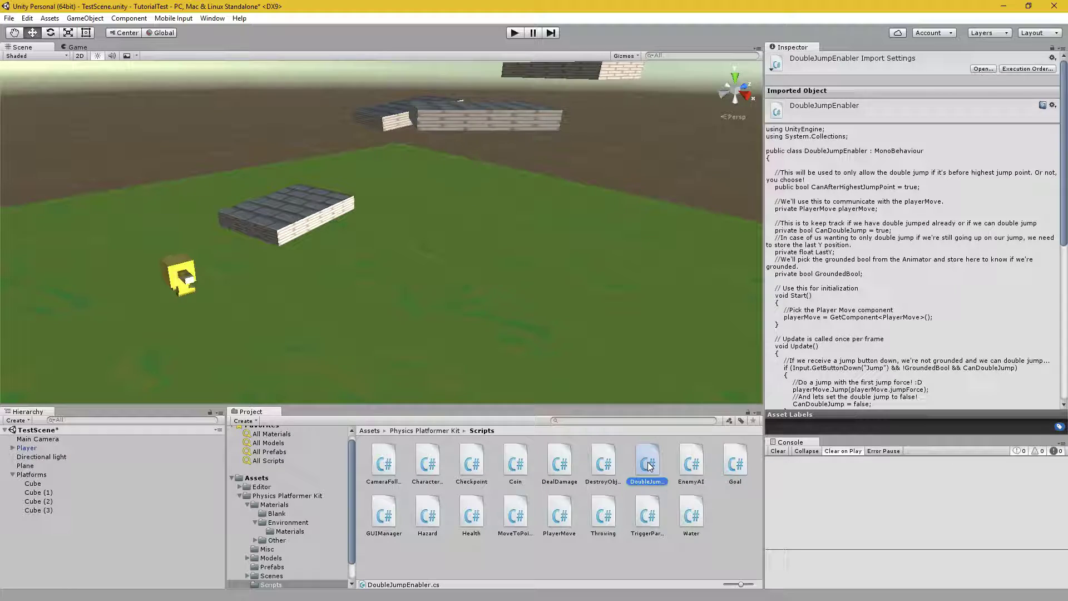
click(402, 430)
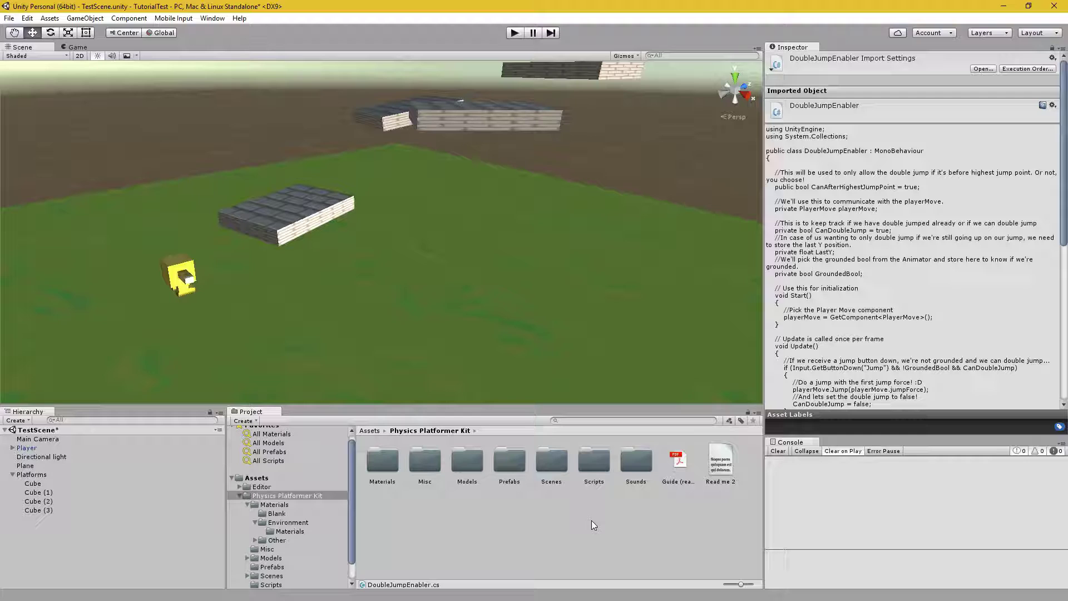
double_click(591, 462)
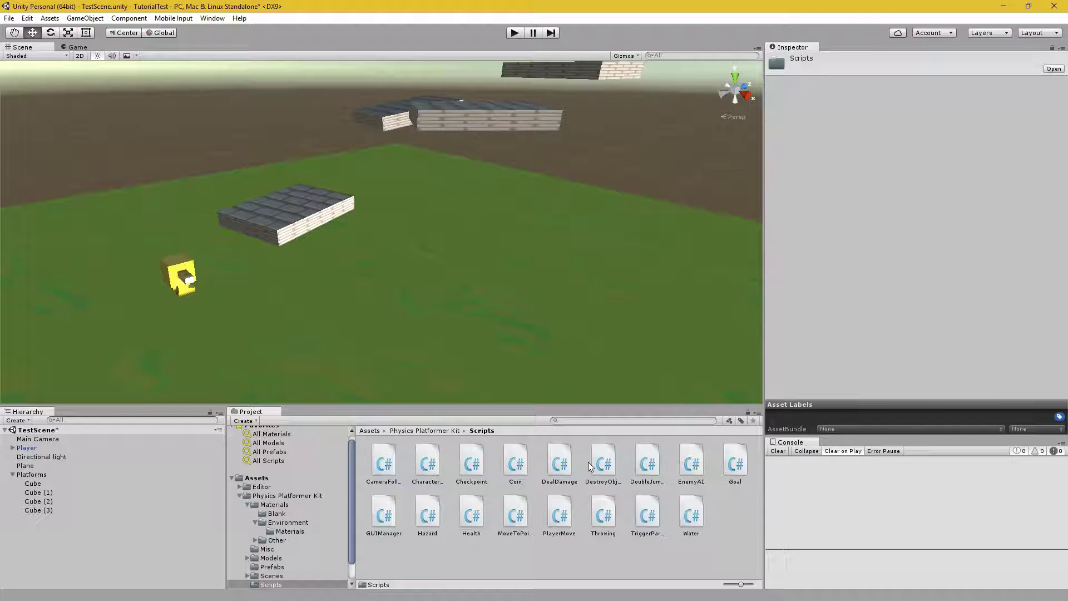
click(457, 431)
click(683, 465)
click(723, 460)
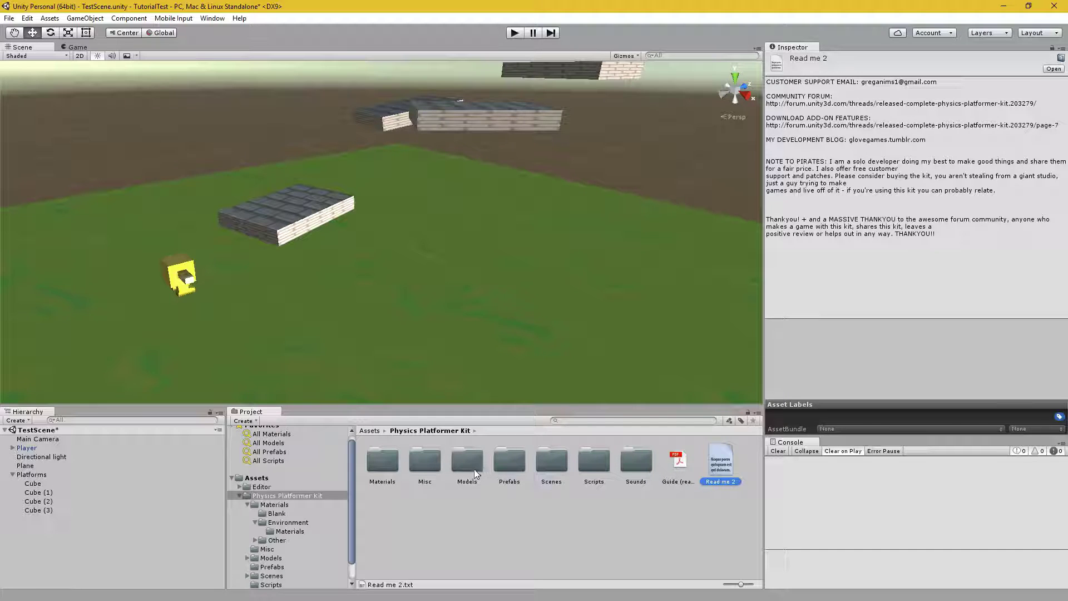
Add the Double Jump Enabler script from the kit as a component on the Player.
double_click(593, 466)
click(646, 463)
click(38, 449)
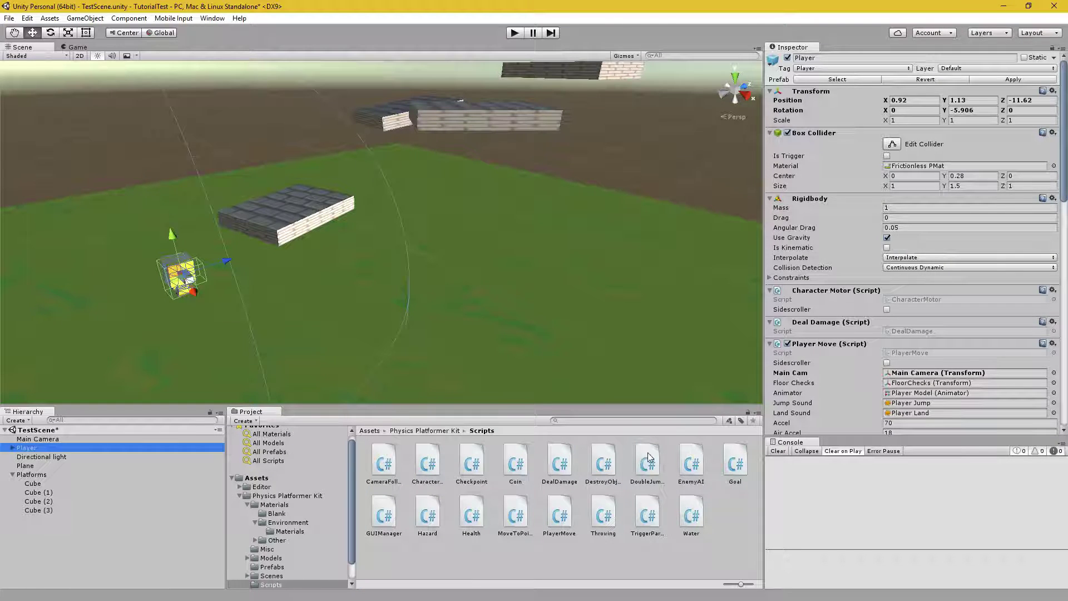
scroll(873, 369, down, 15)
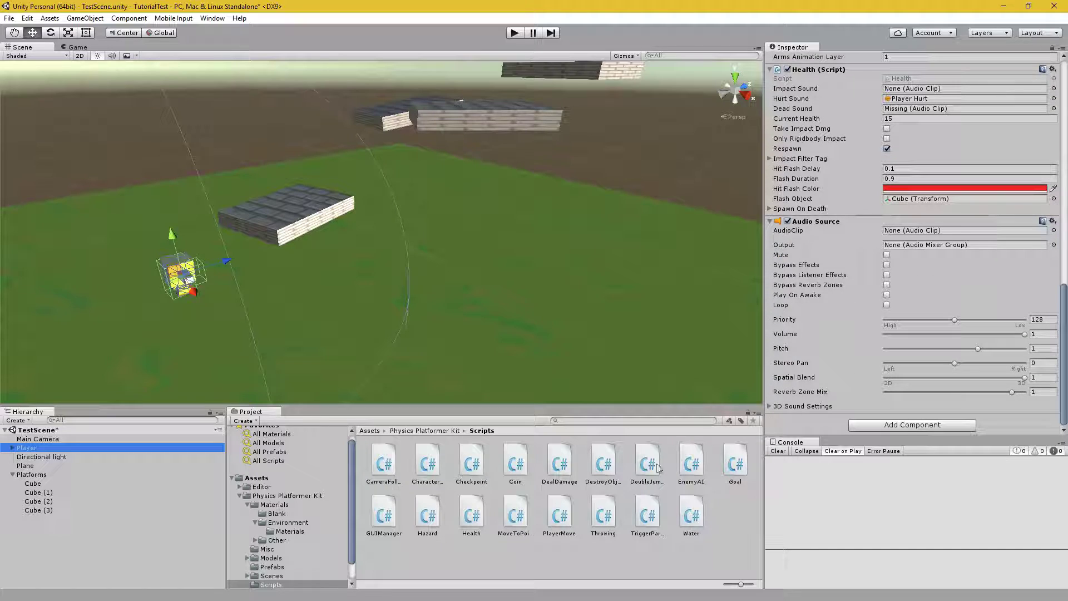
click(897, 425)
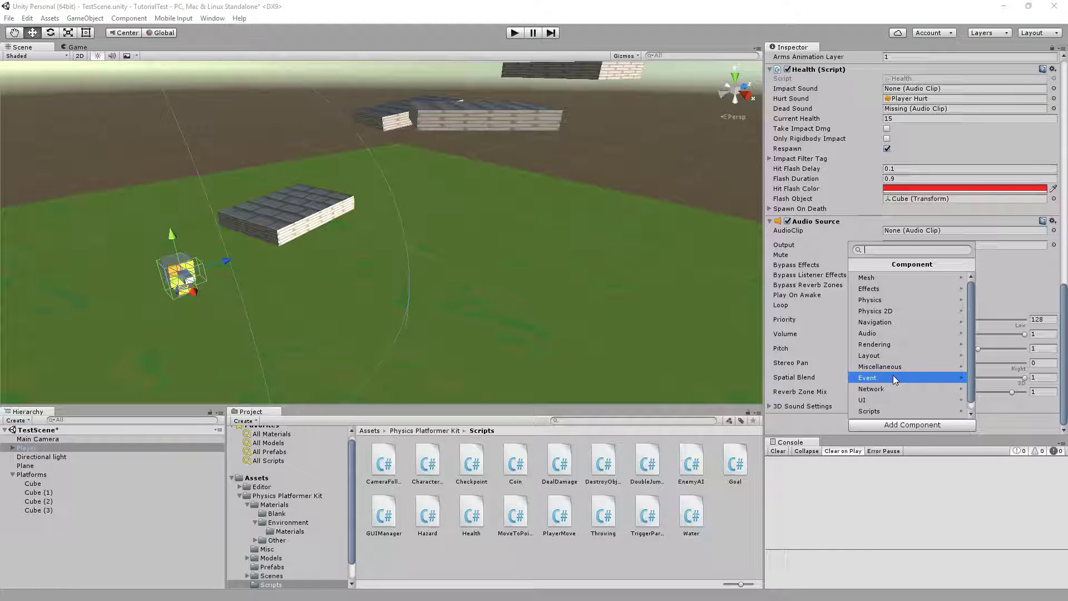
click(883, 411)
scroll(907, 363, down, 1)
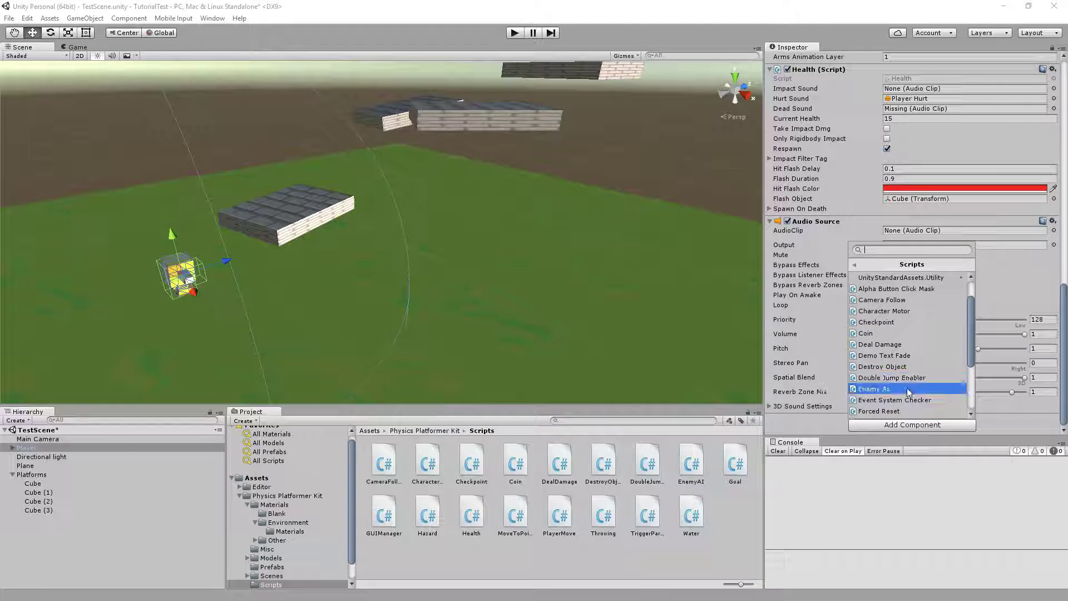
click(906, 378)
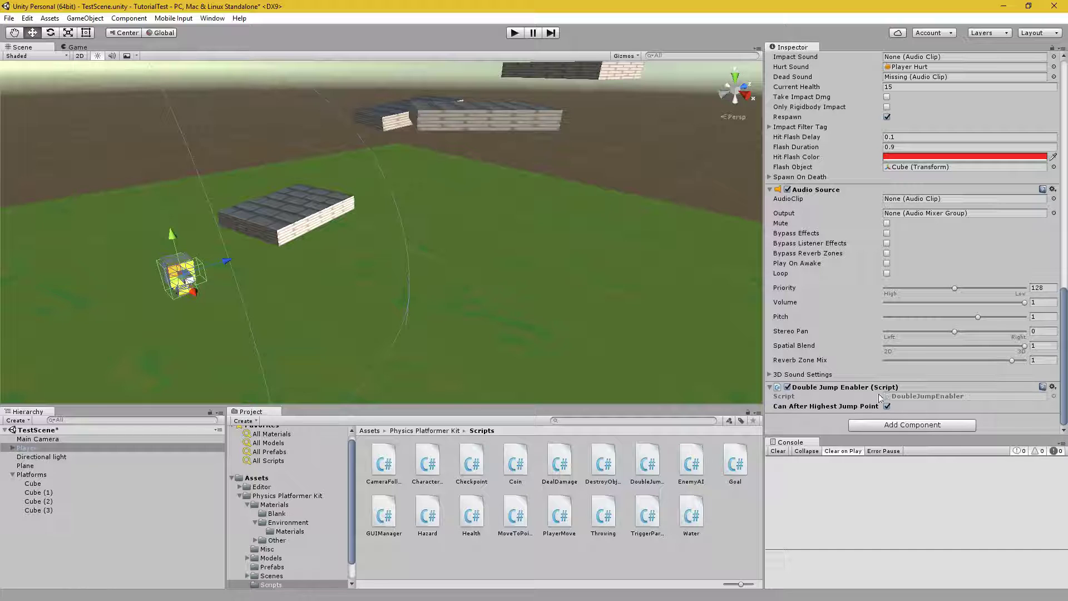
Start play mode and test the double jump from the ground onto the first platform and toward the next one.
click(513, 33)
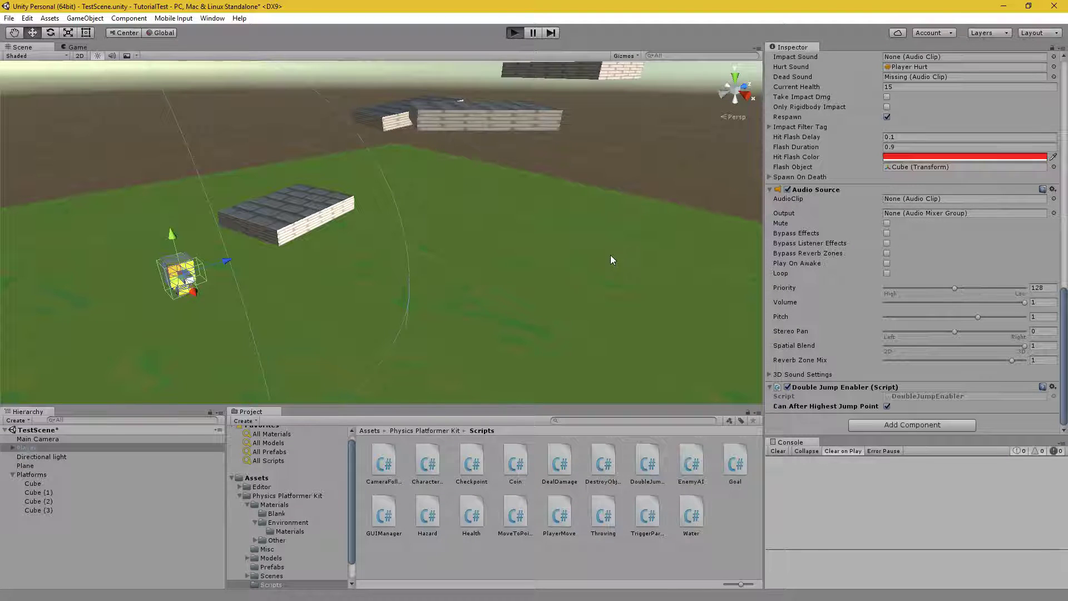
key(w)
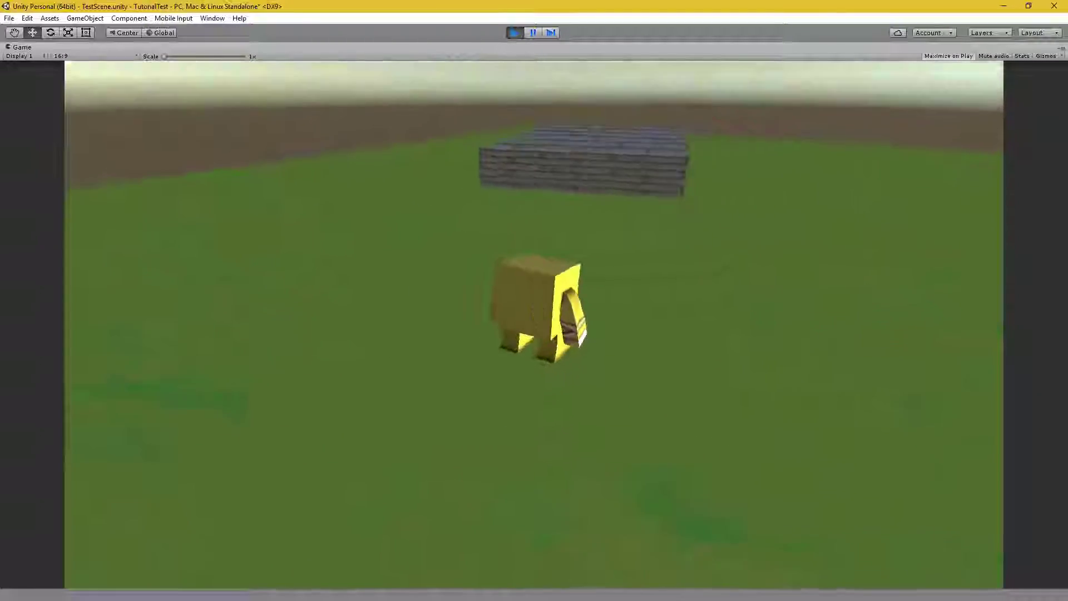
key(w)
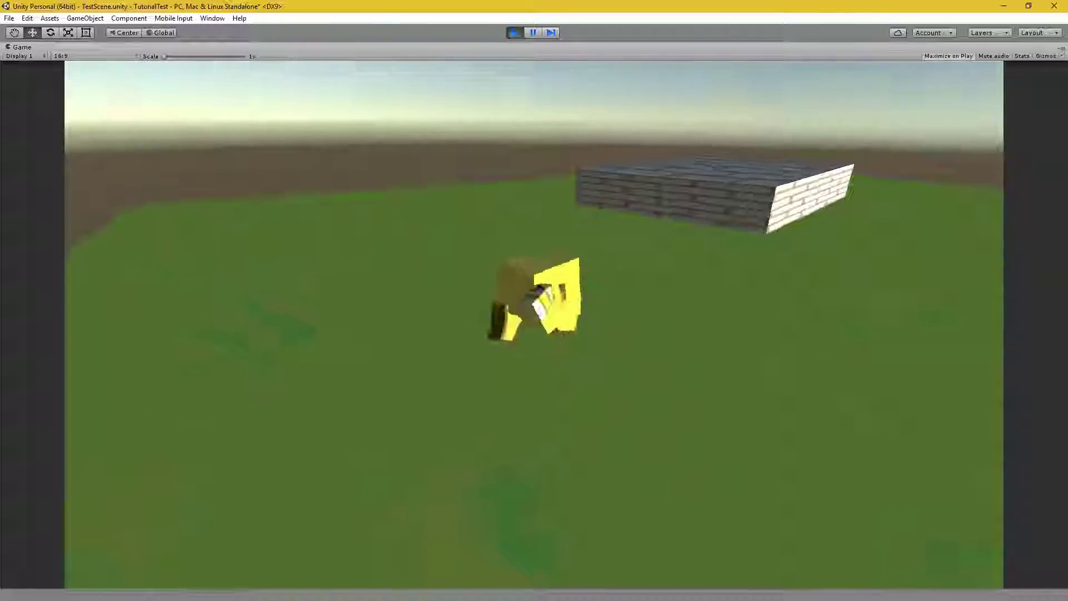
key(space)
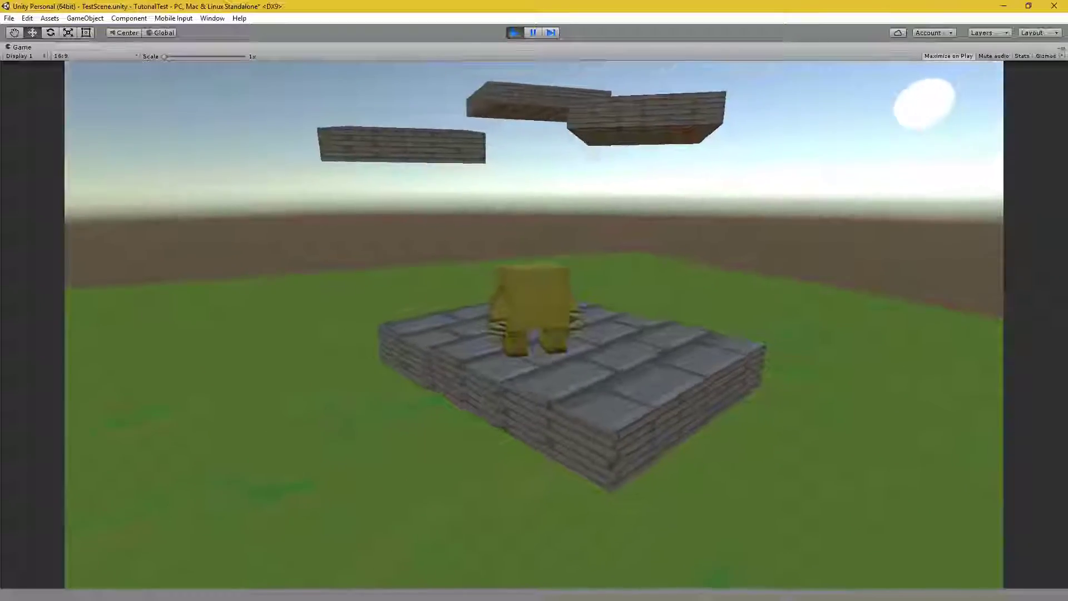
key(w)
key(space)
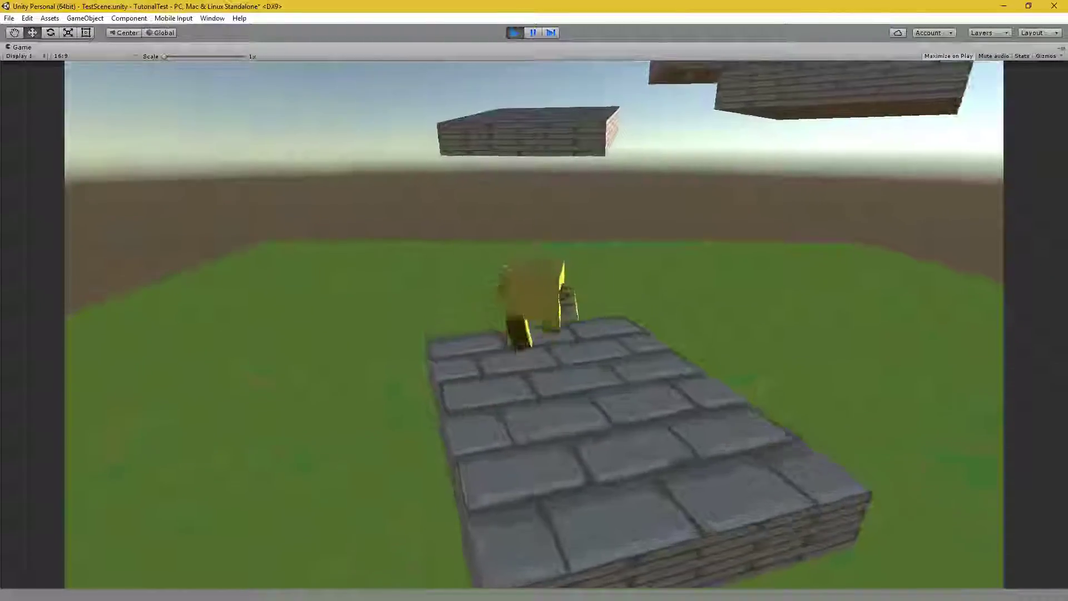
key(s)
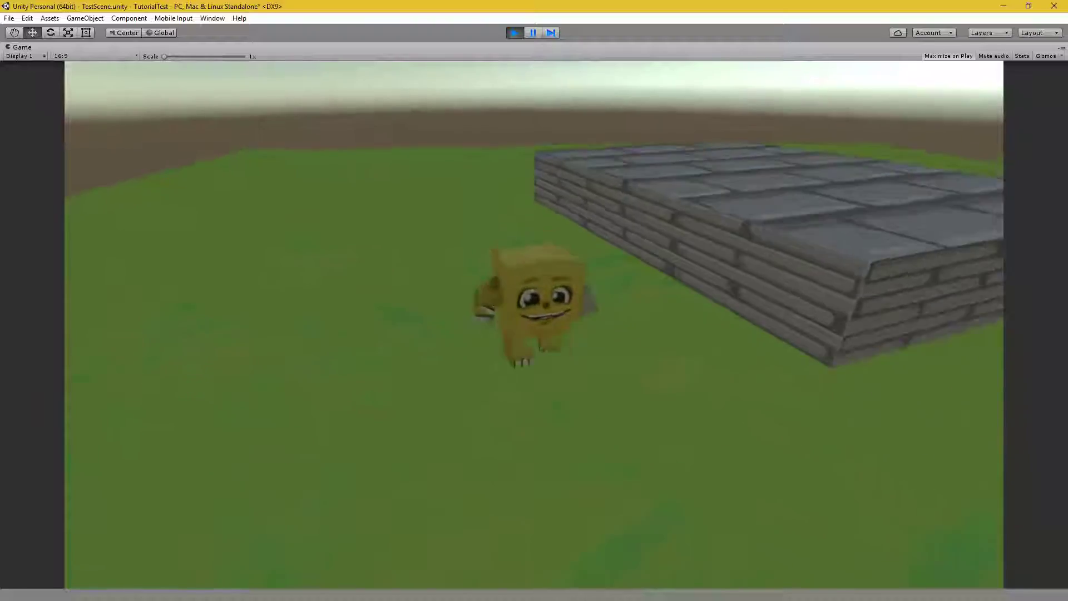
Retry the jumps from the first platform up to the higher platforms using the double jump, and exit play mode.
key(d)
key(space)
key(w)
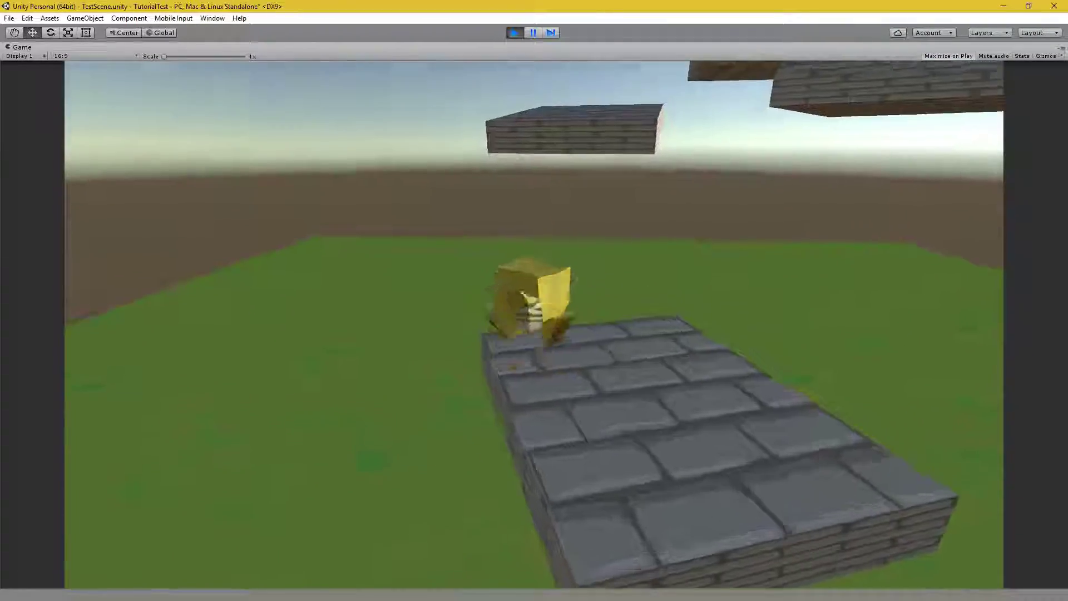
key(space)
key(w)
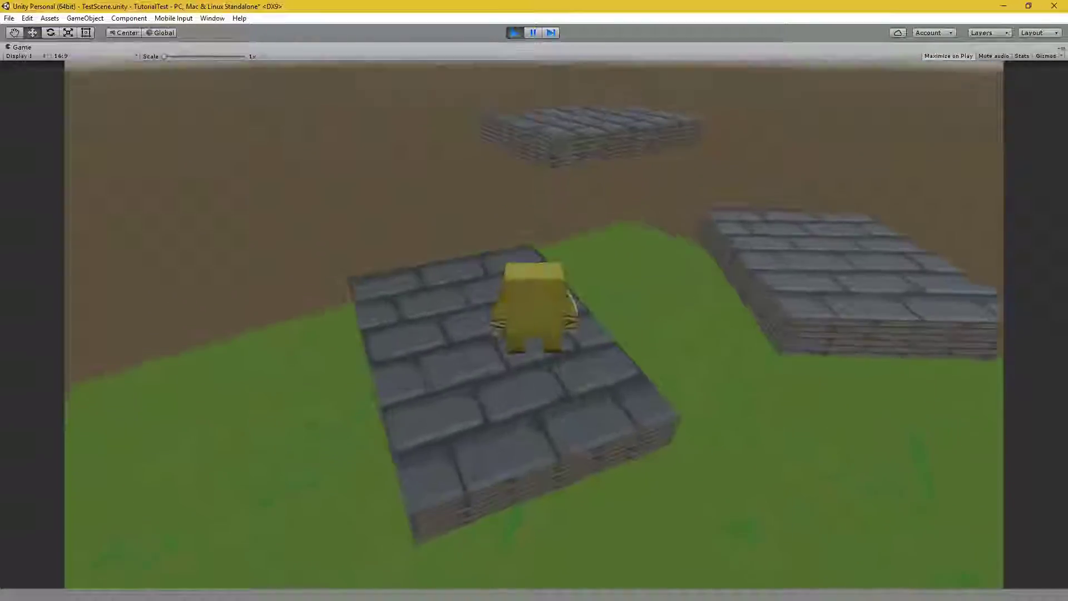
key(a)
key(s)
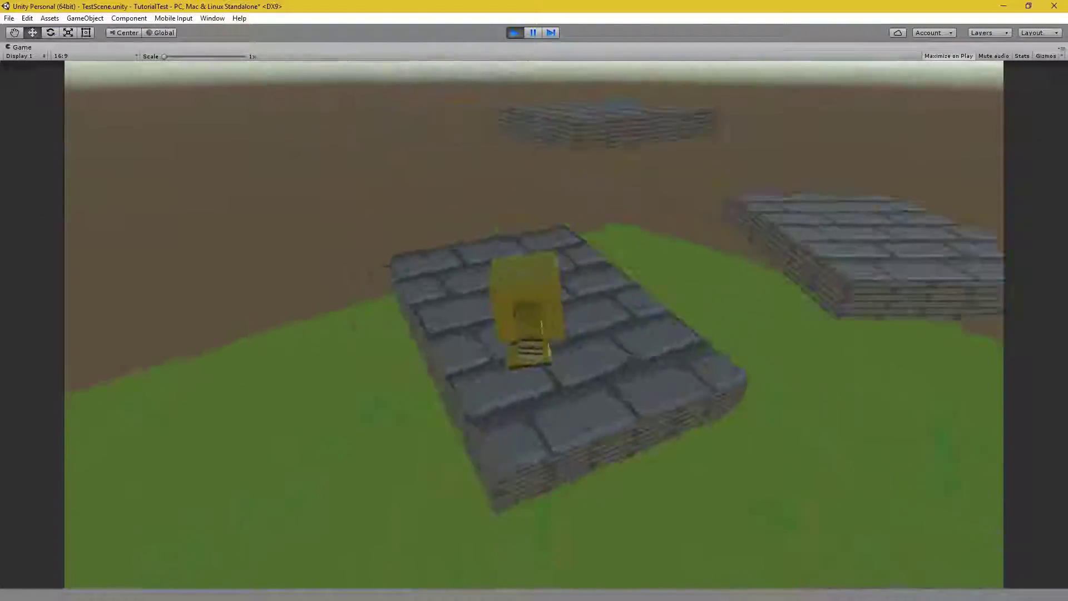
key(w)
key(space)
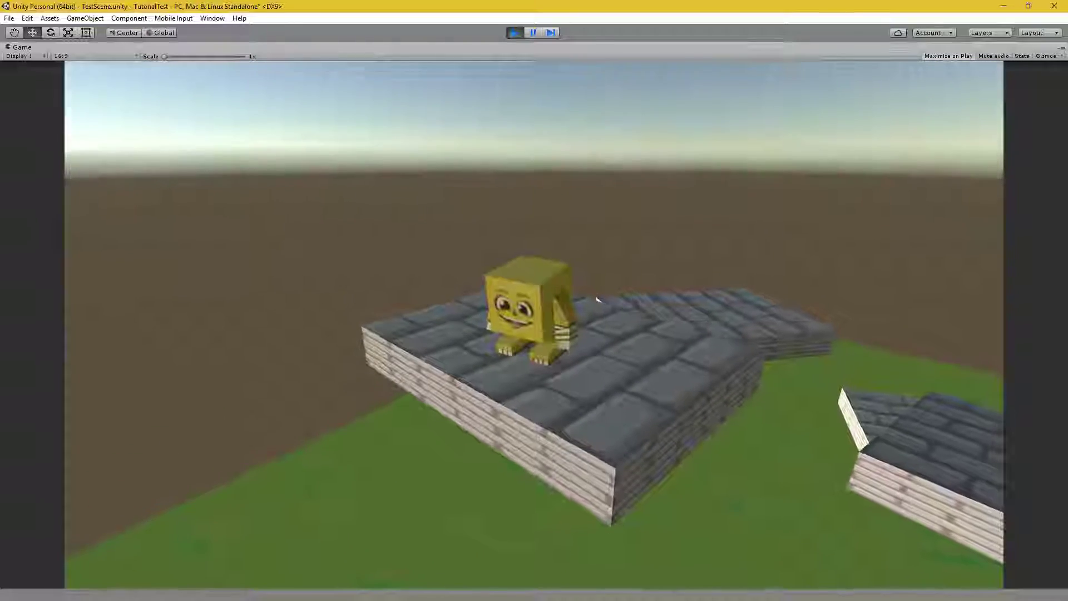
key(ctrl+p)
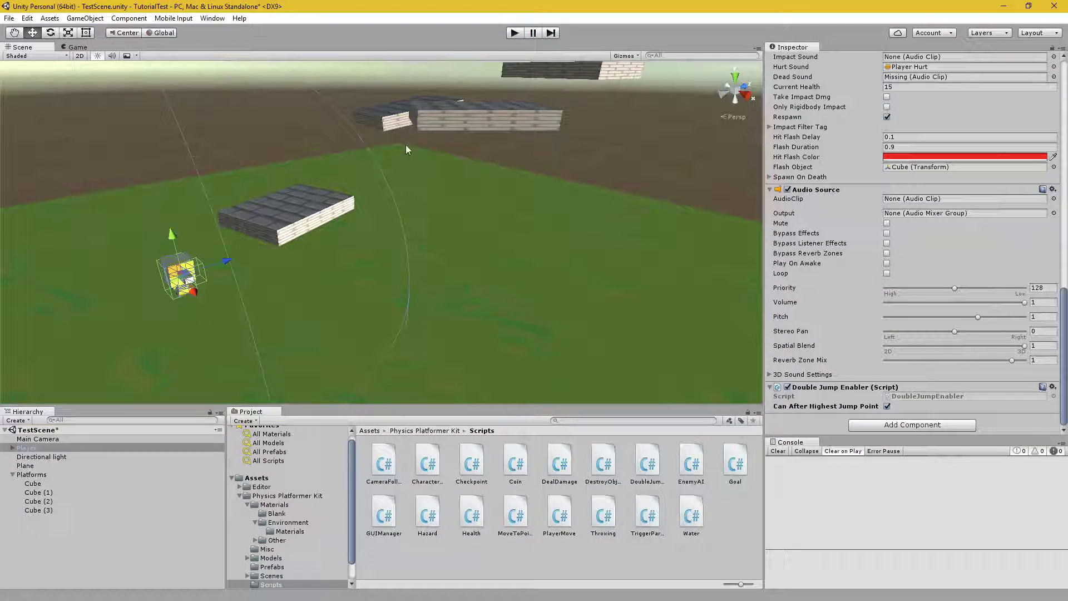
Move platform Cube (3) farther away to Z 19.12, and select Cube (2).
alt+drag(406, 149, 489, 201)
click(492, 199)
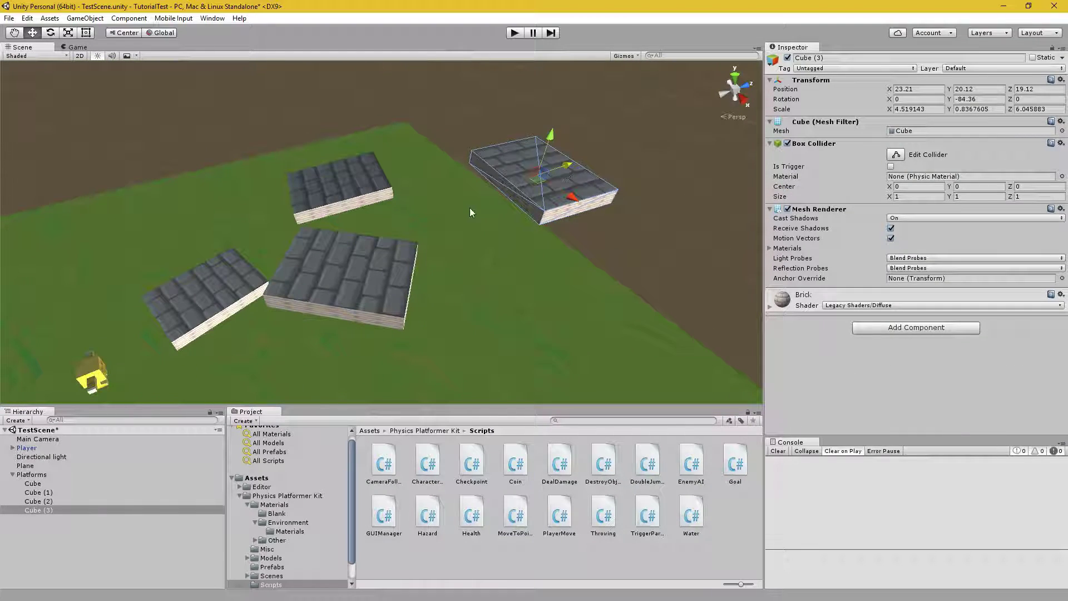
click(346, 256)
alt+drag(374, 262, 474, 288)
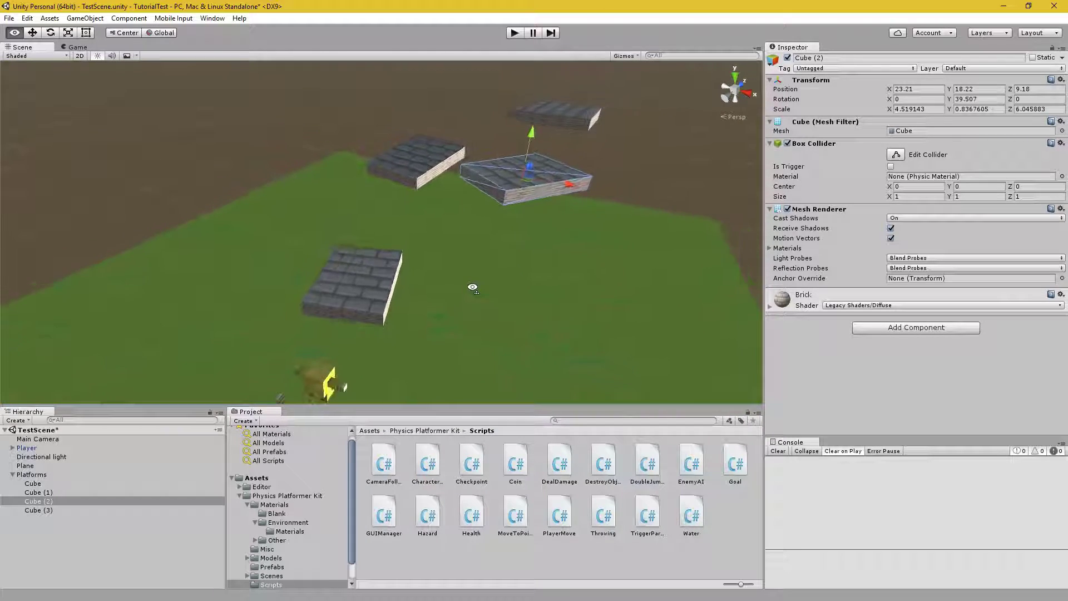
Create a new 3D cube and move it out of Cube (2) to the top level of the scene hierarchy.
right_click(63, 537)
mouse_move(120, 456)
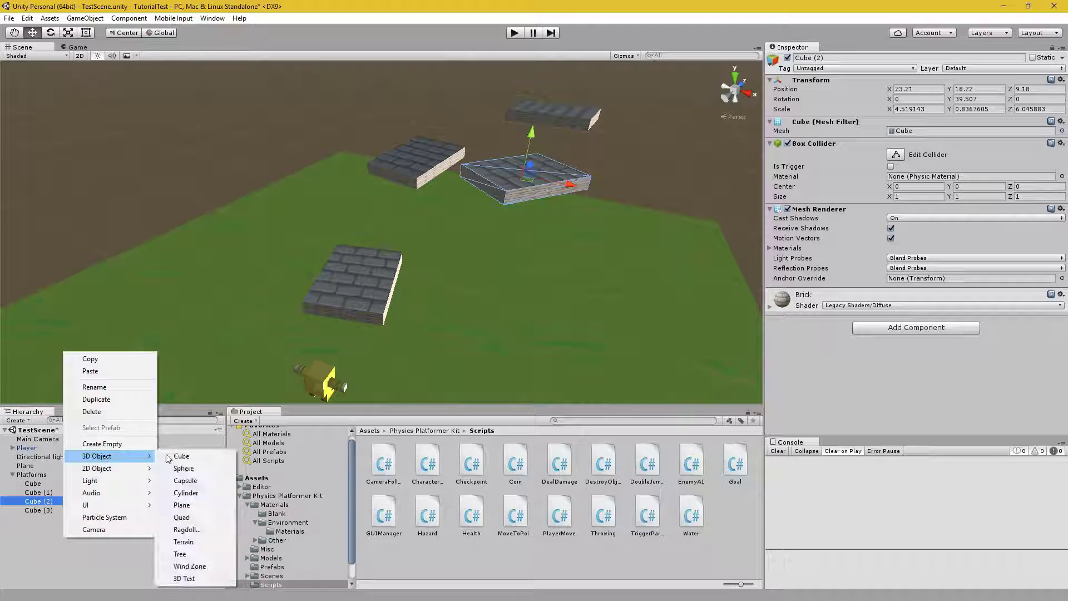
click(176, 457)
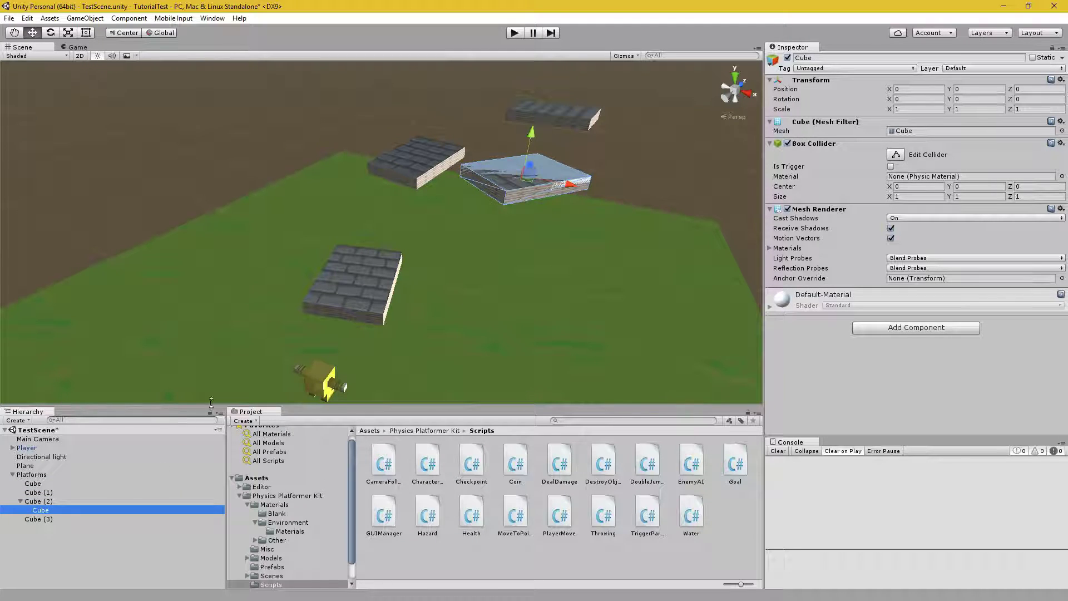
mouse_move(53, 537)
mouse_down()
mouse_move(51, 473)
mouse_move(35, 536)
mouse_up()
Lower the new cube to ground level at about X 4.13, Y -0.05, Z 5.64 and scale it to about 16.56 × 1.39 × 22.15.
alt+drag(496, 319, 468, 299)
drag(602, 175, 599, 275)
key(r)
key(w)
key(e)
key(r)
drag(545, 254, 567, 258)
key(w)
right_drag(543, 284, 664, 301)
alt+drag(664, 300, 644, 344)
Rotate the flat cube under the platforms to about 1.65° on Y and widen its X scale to about 28.94.
key(e)
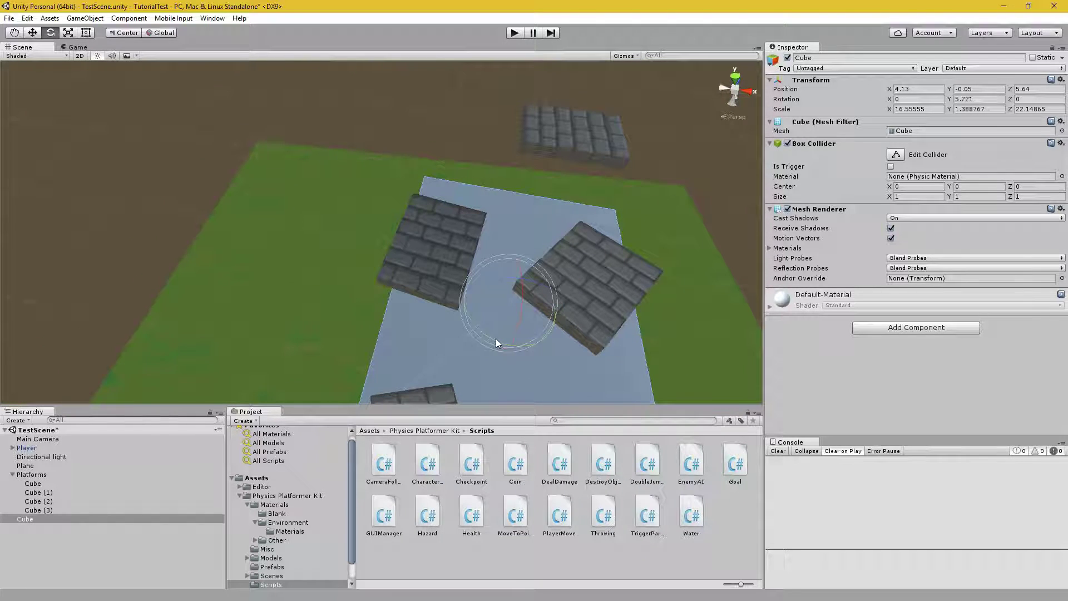
drag(495, 338, 554, 308)
key(r)
right_drag(554, 308, 474, 314)
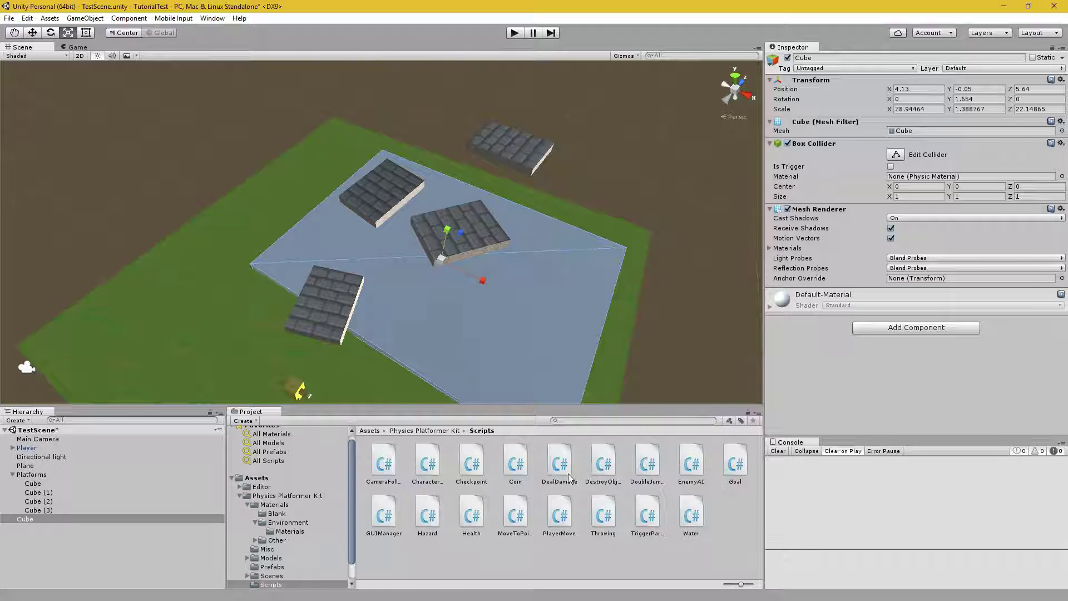
Attach the Hazard script to the large flat cube.
drag(427, 516, 825, 396)
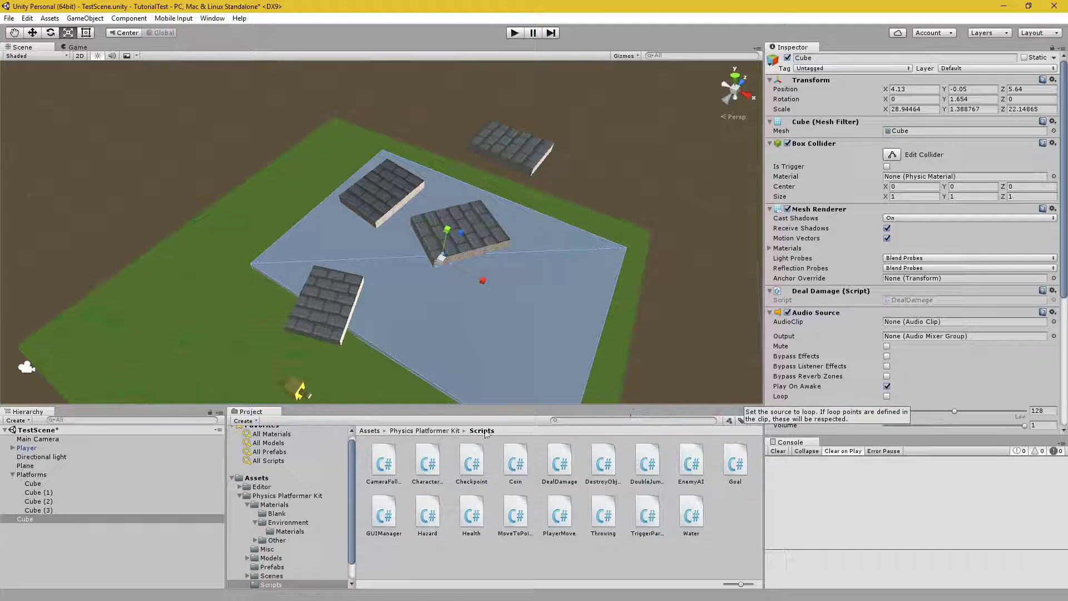
Apply the Hazard Mat material from the kit's Blank materials folder to the large flat cube under the platforms.
click(400, 432)
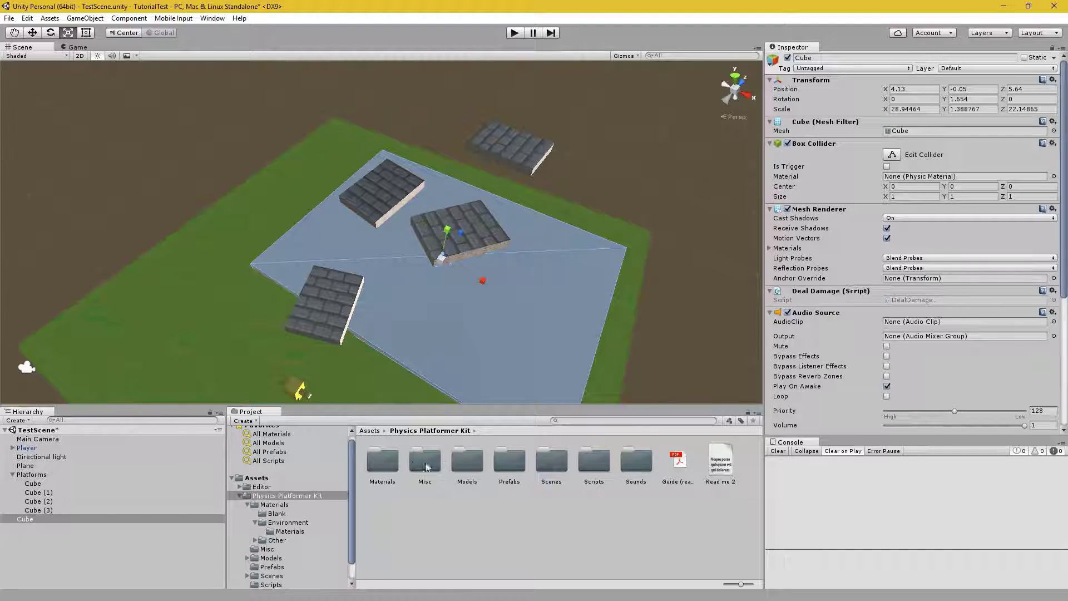
click(276, 513)
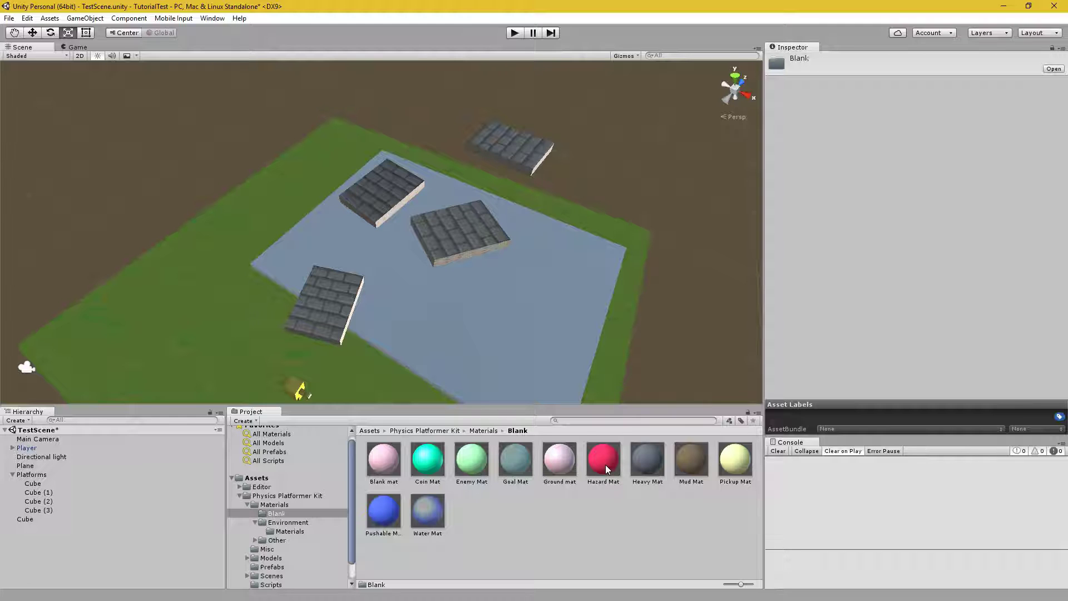
drag(606, 465, 512, 365)
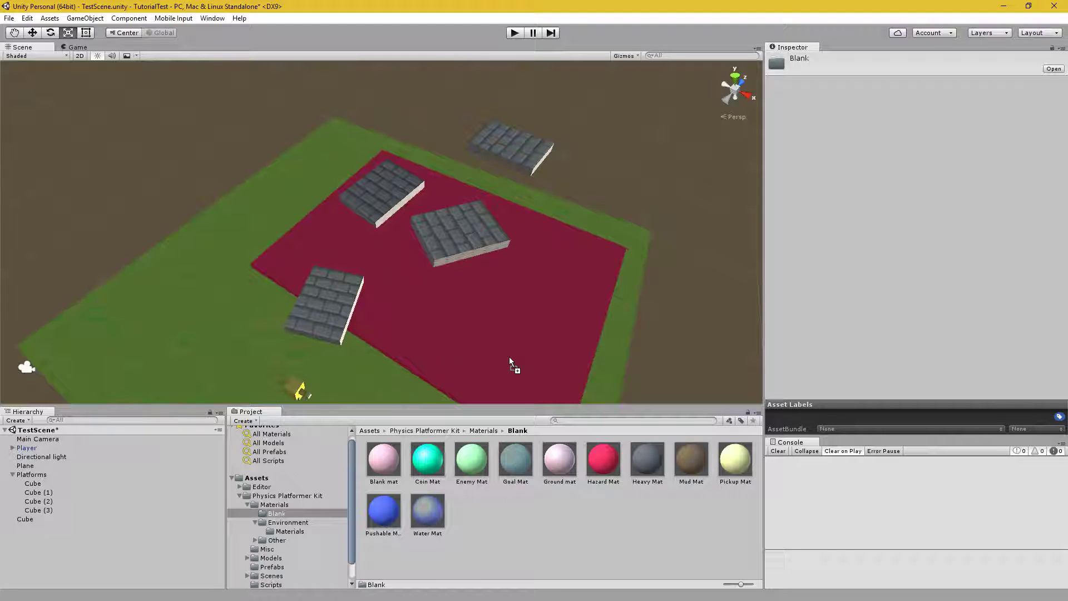
mouse_move(491, 359)
right_down()
mouse_move(439, 374)
mouse_move(679, 371)
mouse_move(506, 355)
mouse_move(495, 372)
right_up()
key(w)
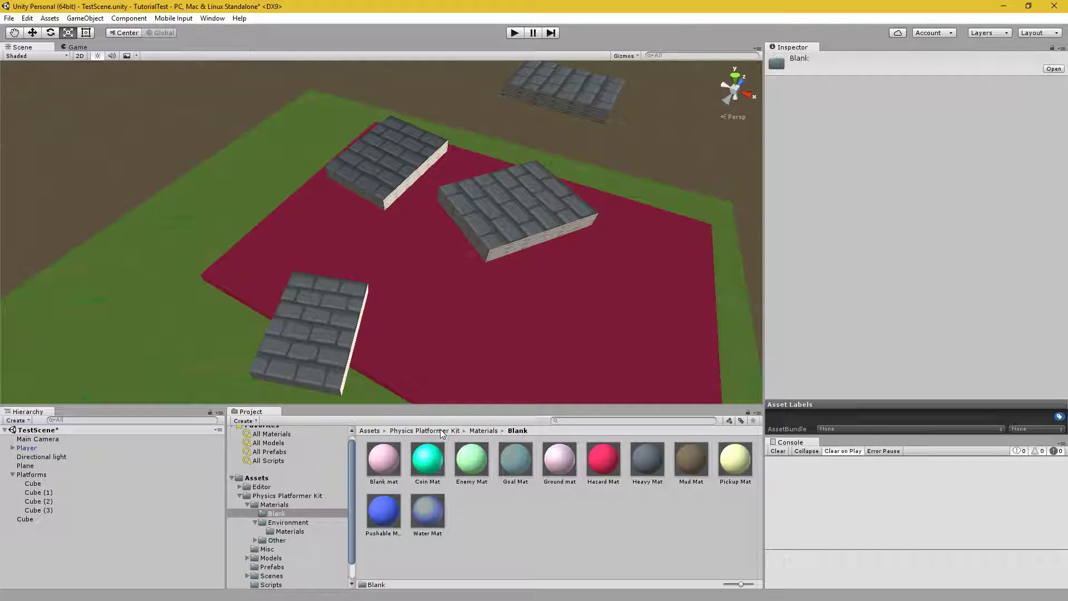
Browse the kit's Other and Environment material folders for alternative materials, and return to the Physics Platformer Kit folder.
click(483, 430)
double_click(453, 458)
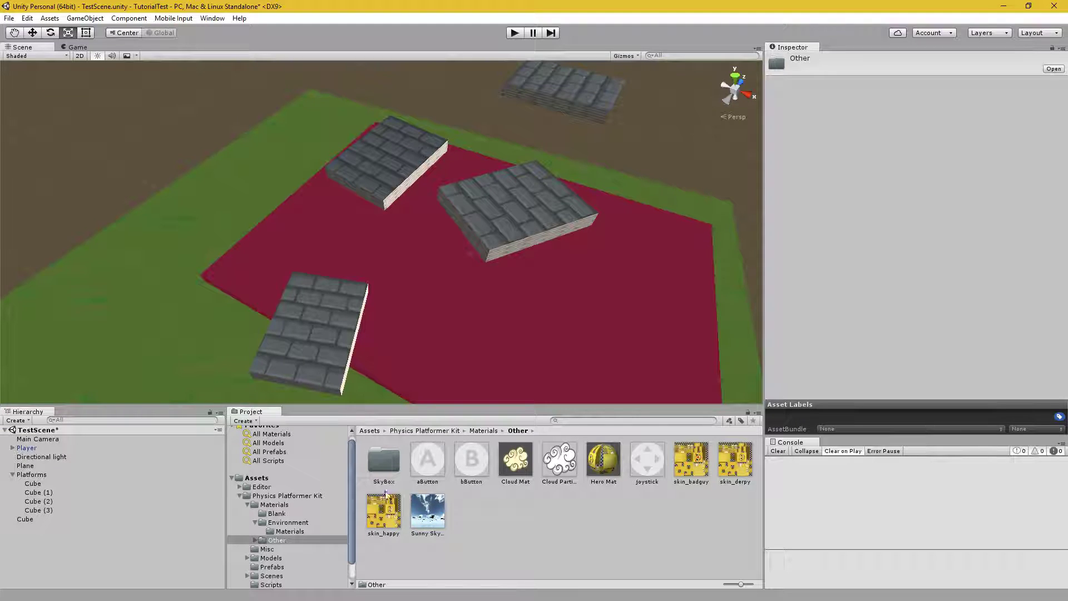
click(481, 431)
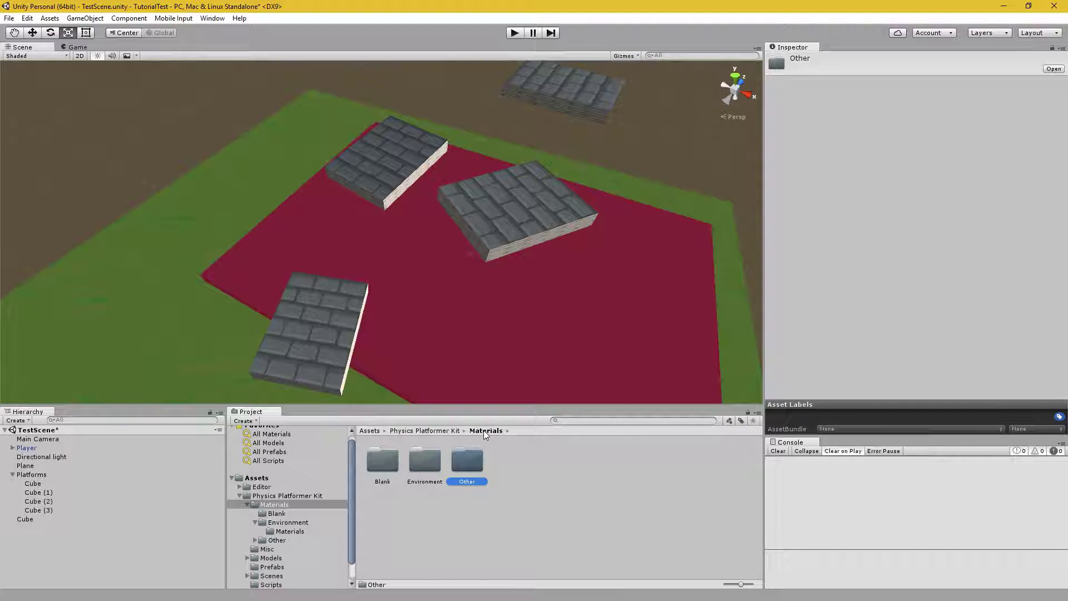
double_click(427, 461)
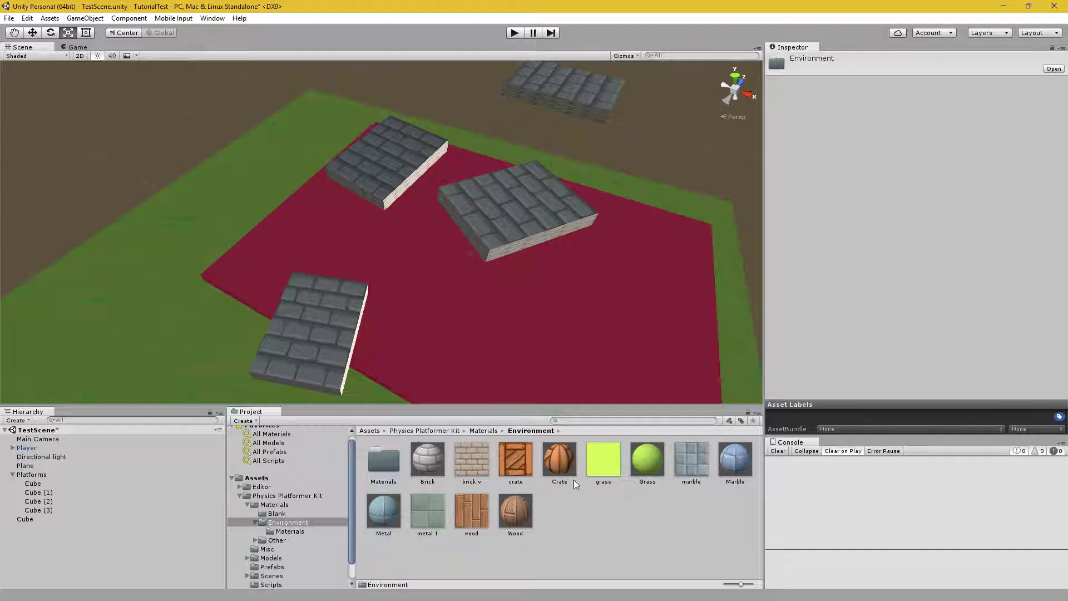
click(426, 431)
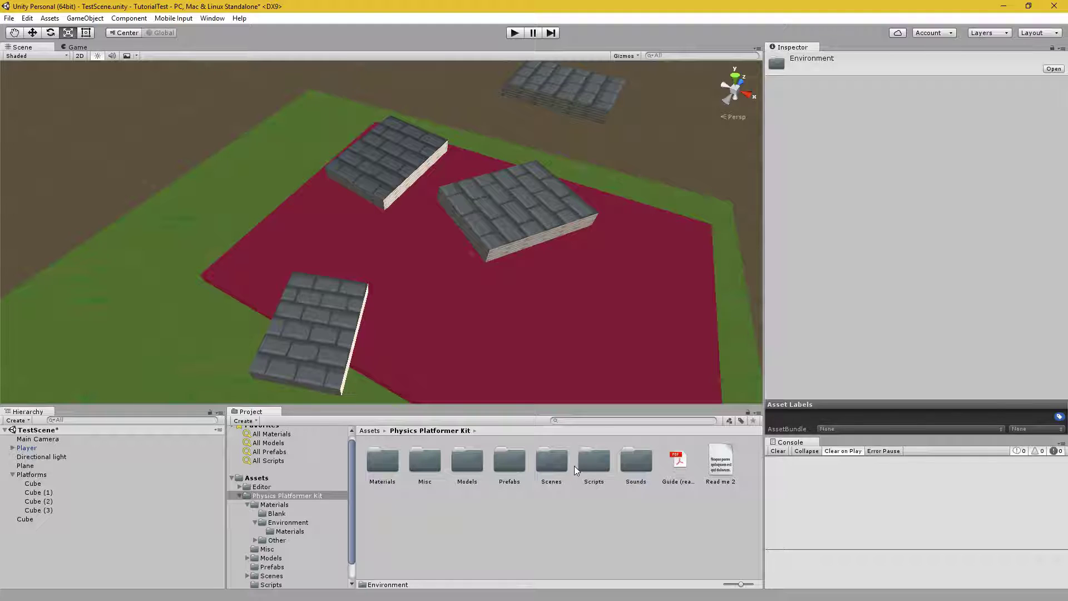
Examine the Audio Source and Hazard script settings on the large red cube.
click(548, 351)
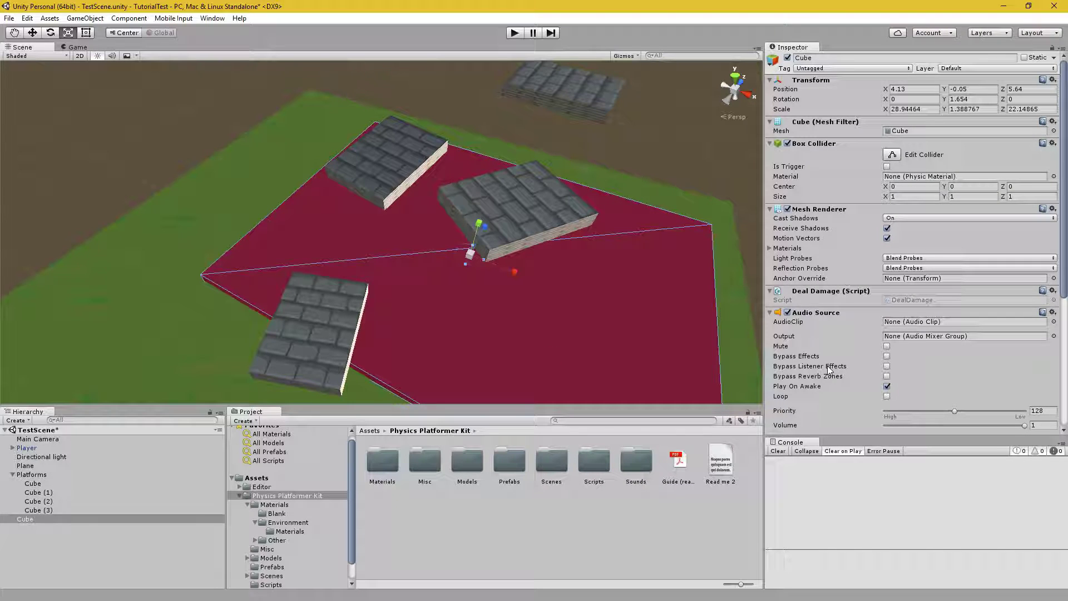
scroll(817, 325, down, 5)
scroll(827, 332, down, 2)
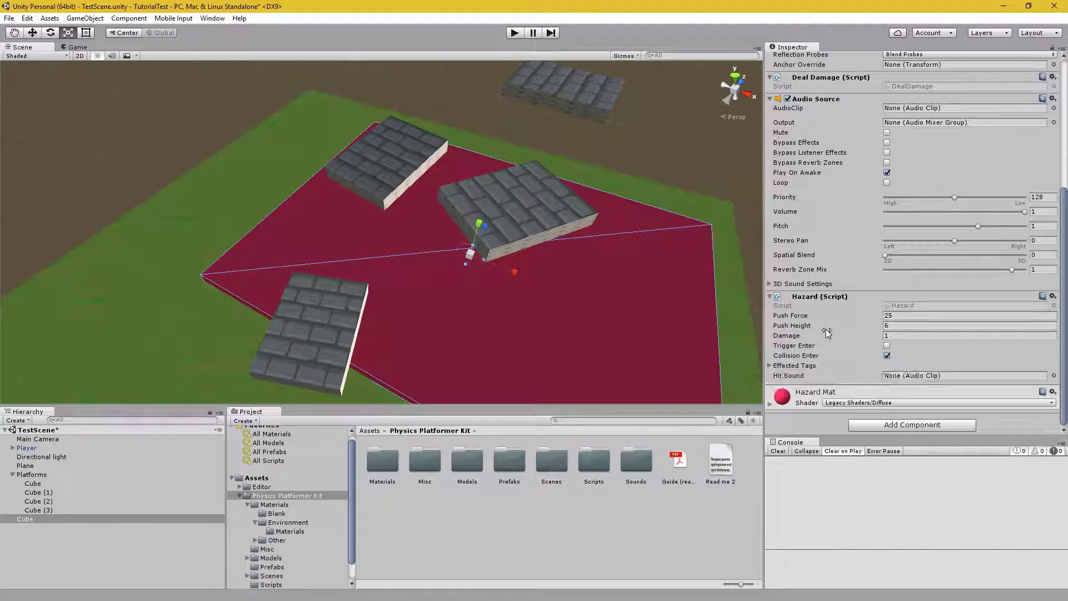
scroll(828, 332, up, 3)
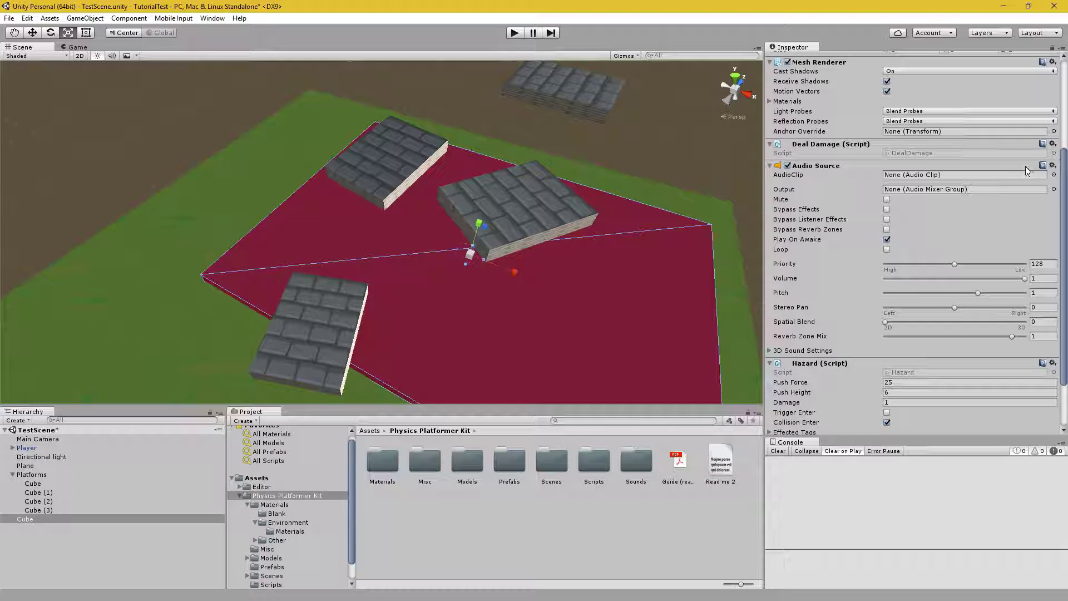
scroll(817, 337, down, 2)
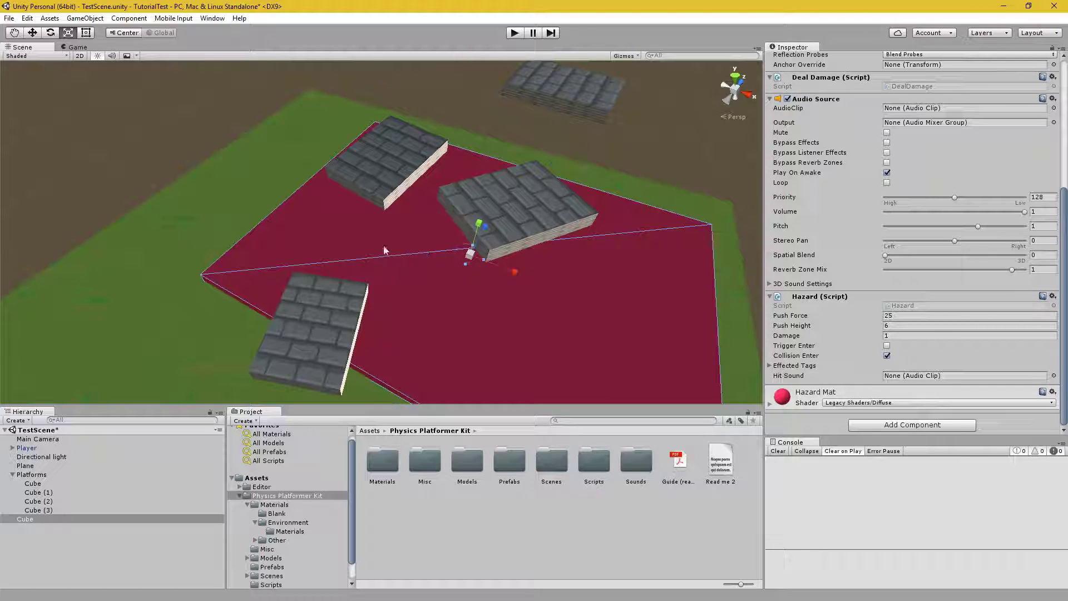
Examine the Player's Health script settings, including its current health and respawn options.
click(40, 456)
click(38, 448)
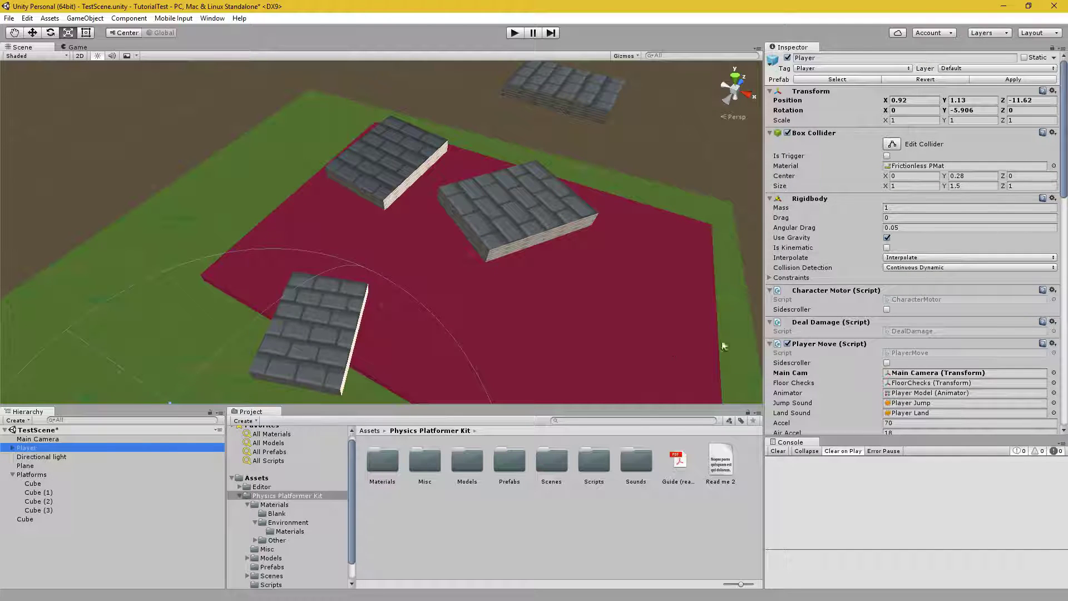
scroll(847, 391, down, 15)
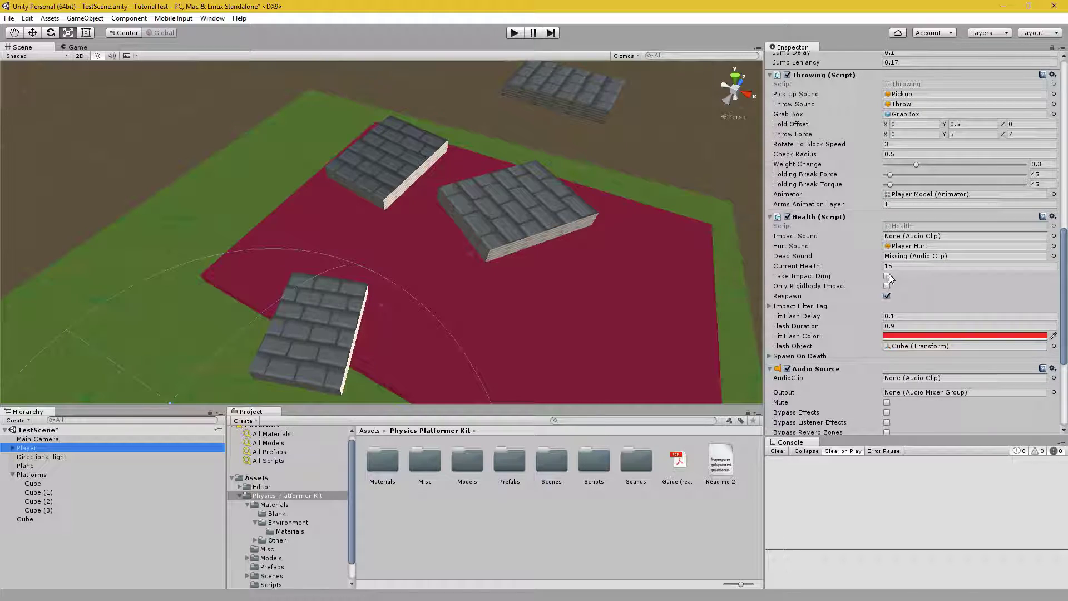
click(887, 295)
scroll(844, 299, up, 5)
scroll(843, 296, up, 8)
scroll(834, 294, down, 12)
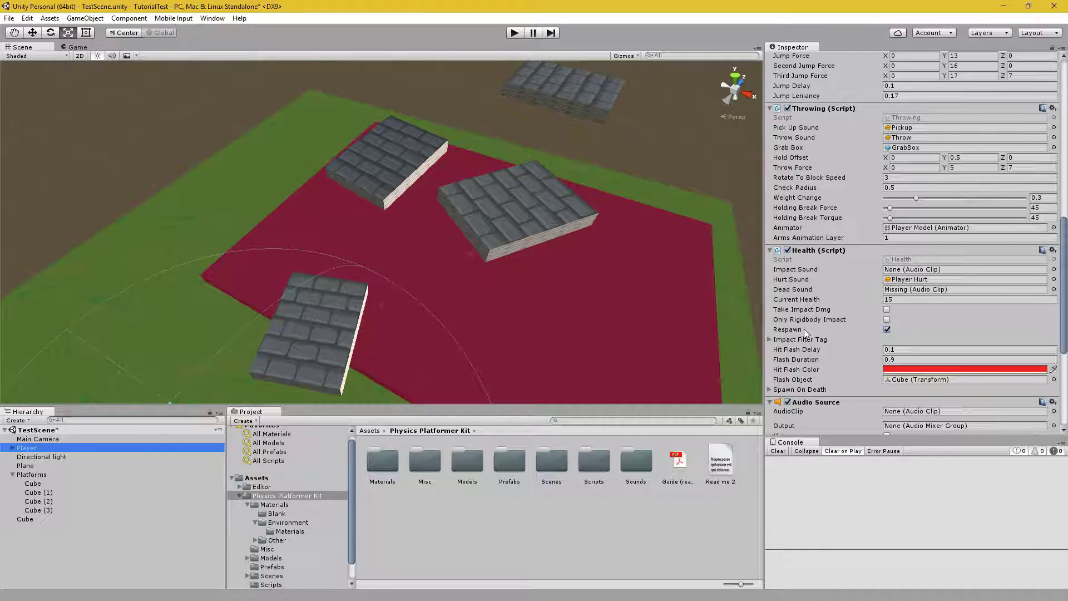
scroll(890, 295, down, 3)
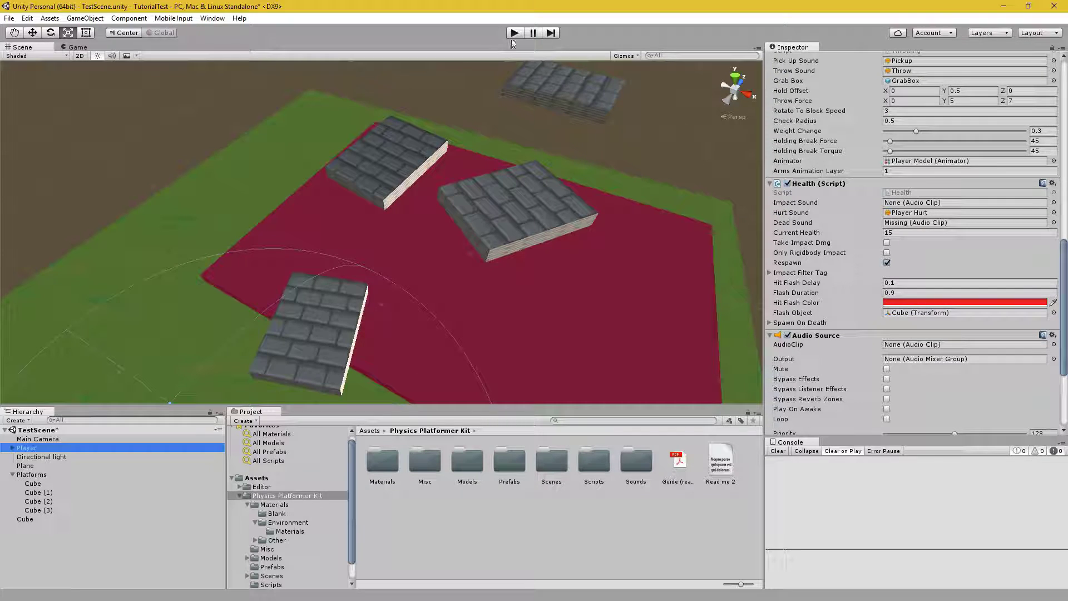
Play-test the level by jumping the player onto the brick platform and the red hazard area, and stop the game.
click(515, 35)
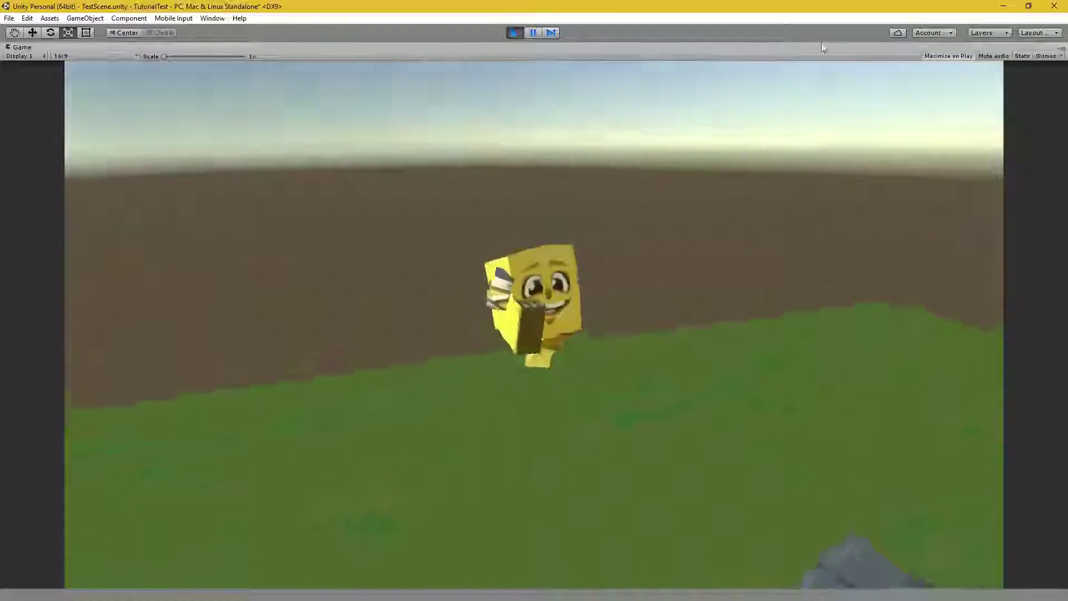
key(w)
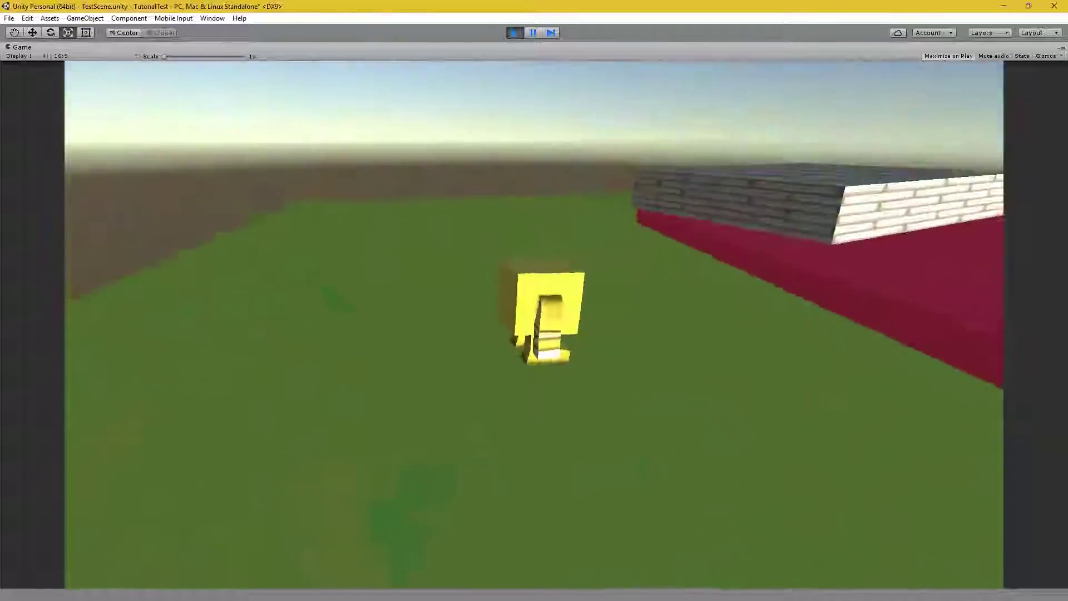
key(w)
key(space)
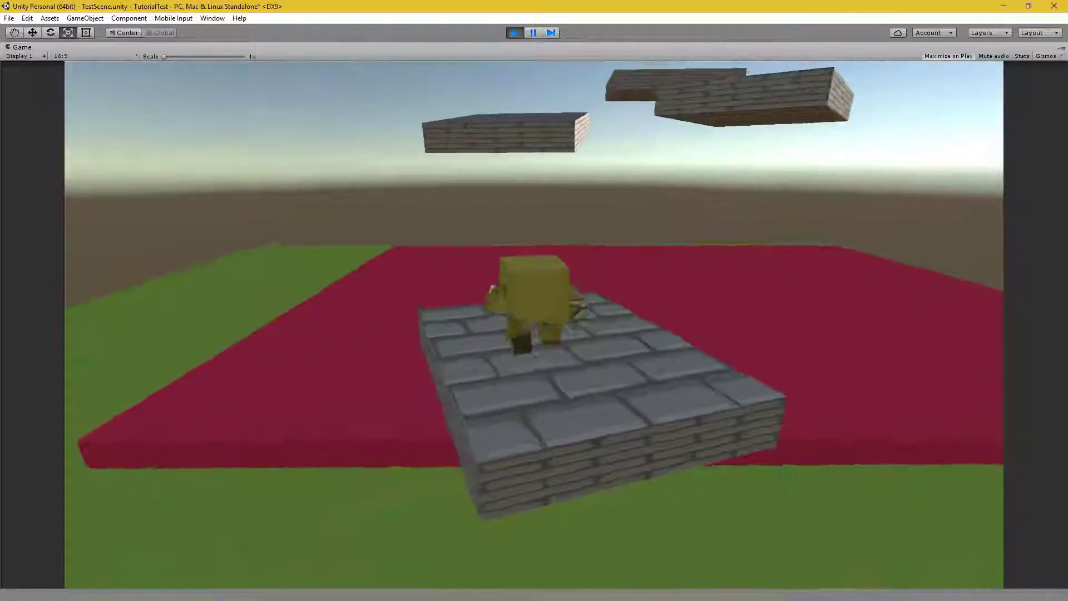
key(w)
key(space)
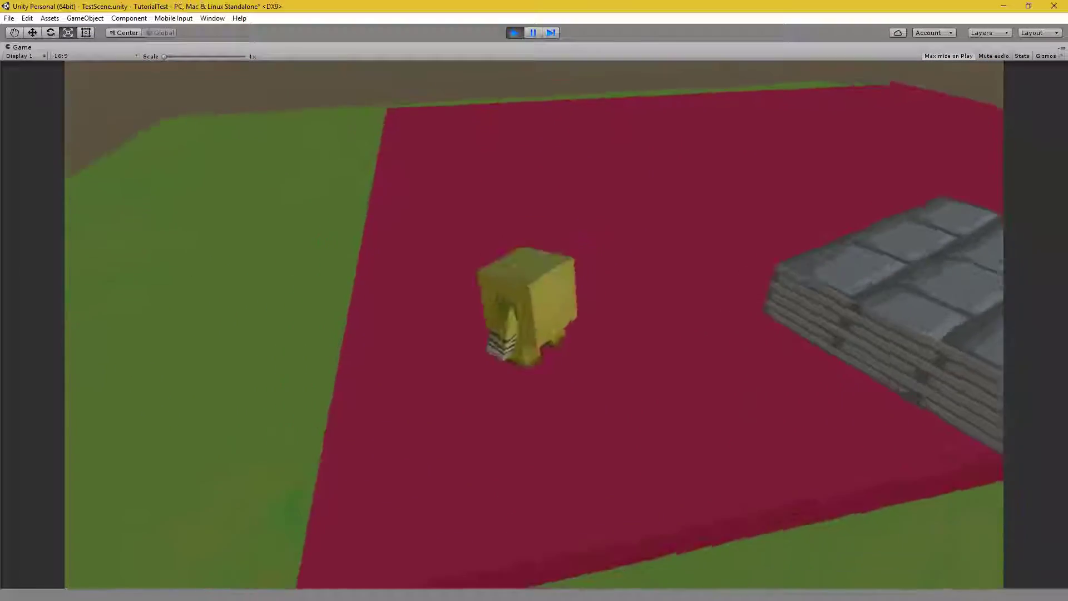
key(s)
key(d)
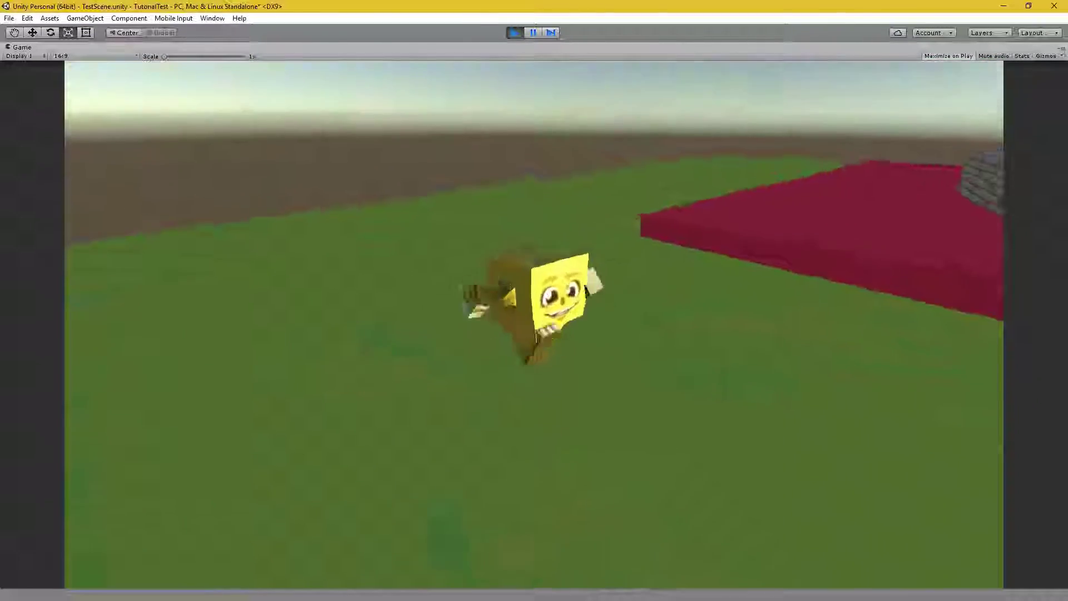
key(w)
key(space)
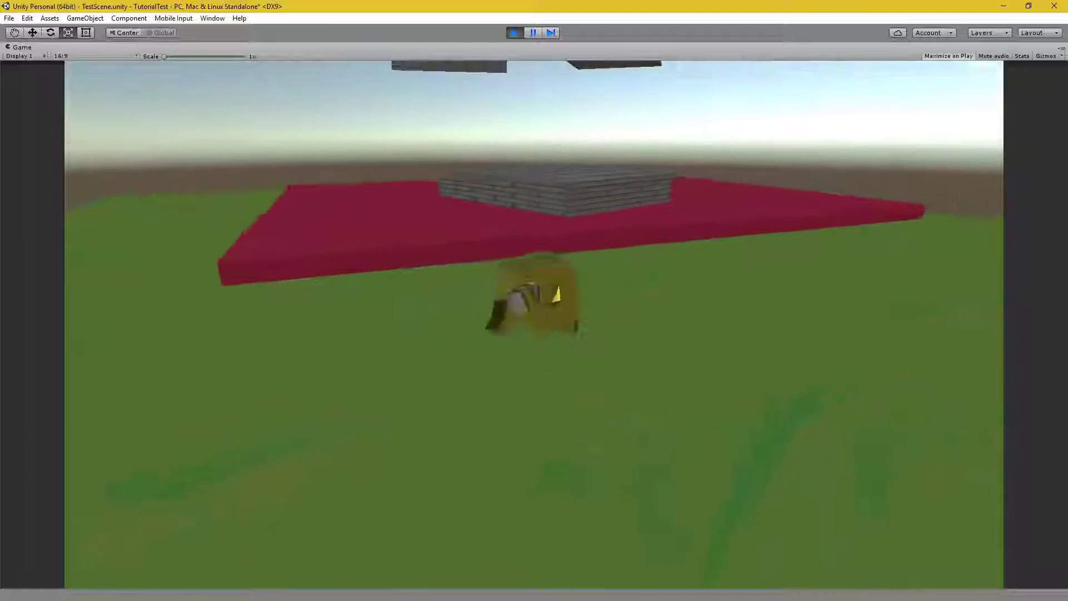
key(w)
key(s)
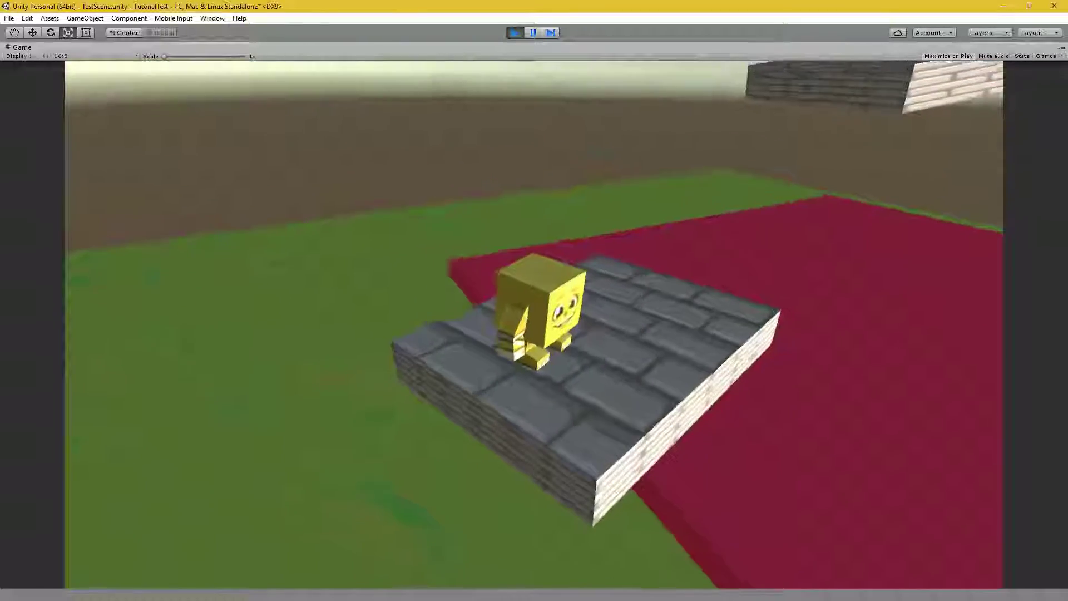
key(ctrl+p)
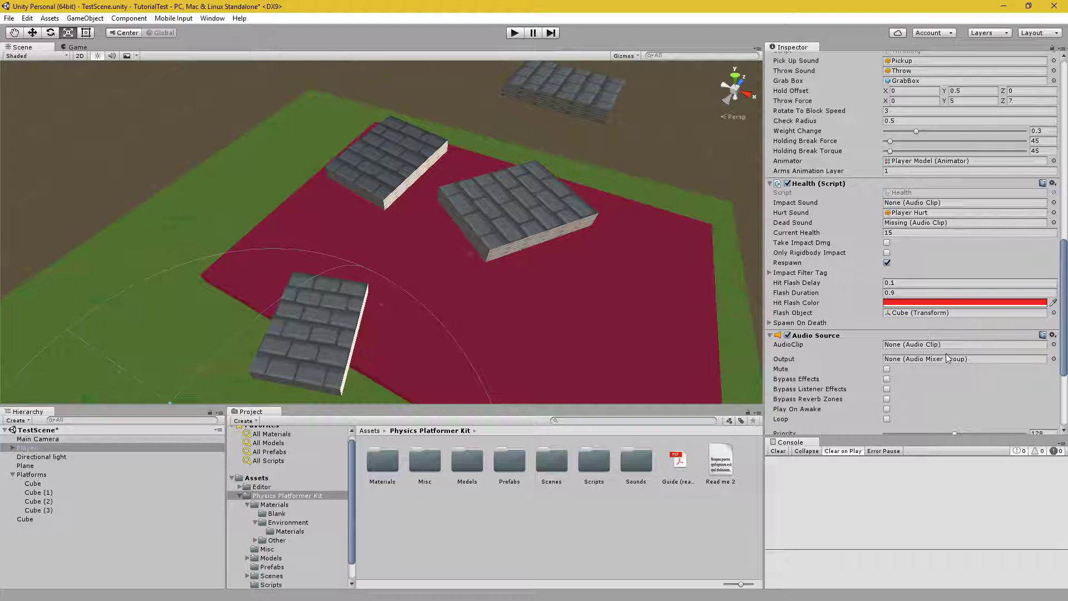
Set the Hazard script's Damage to 15 on the large red cube and deselect it.
alt+drag(398, 271, 140, 340)
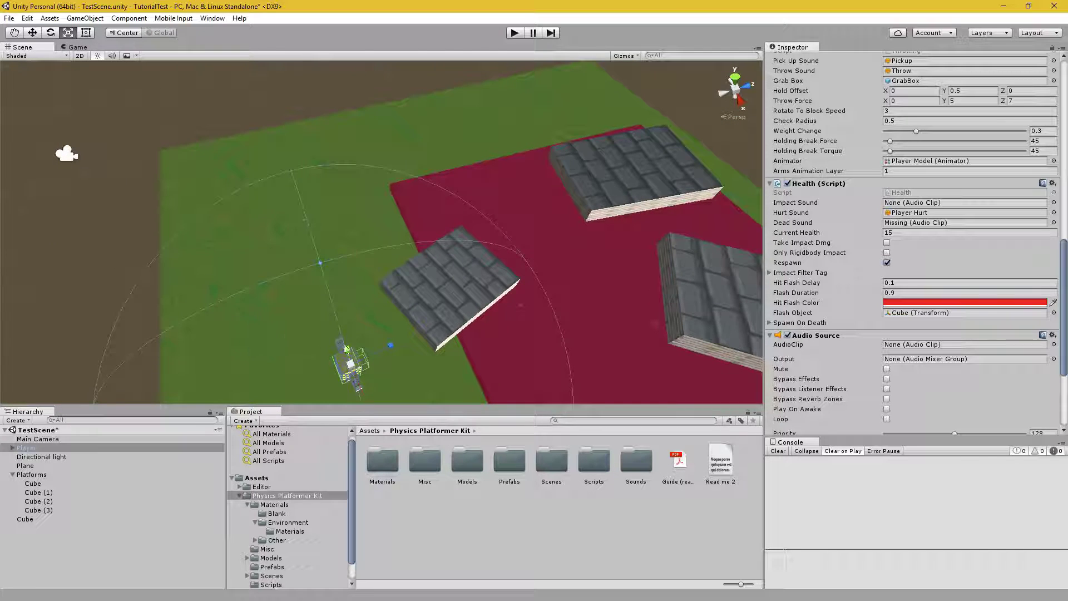
alt+drag(363, 361, 491, 329)
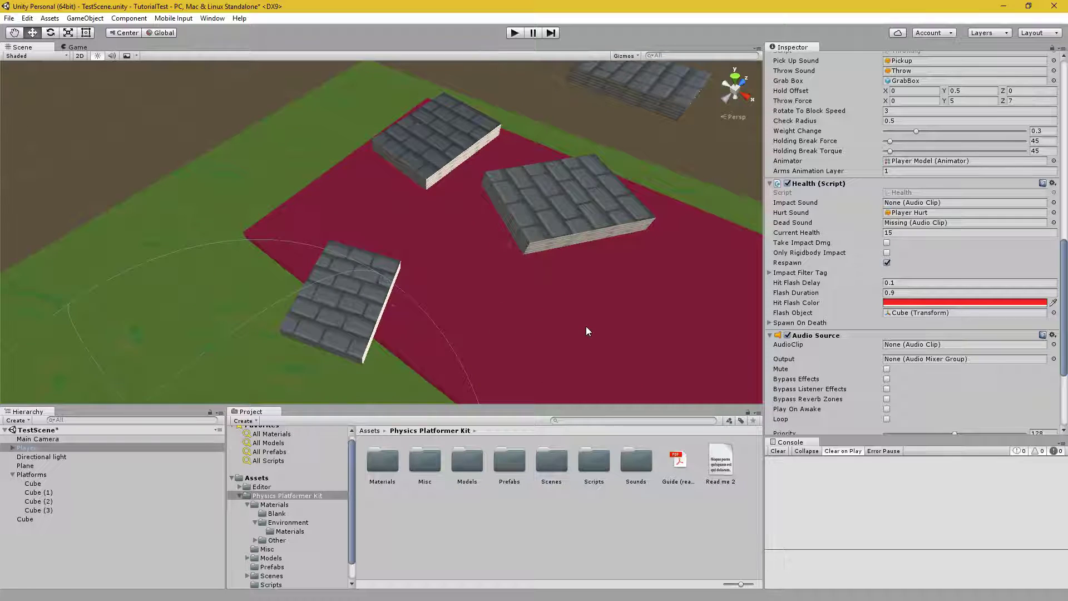
click(670, 309)
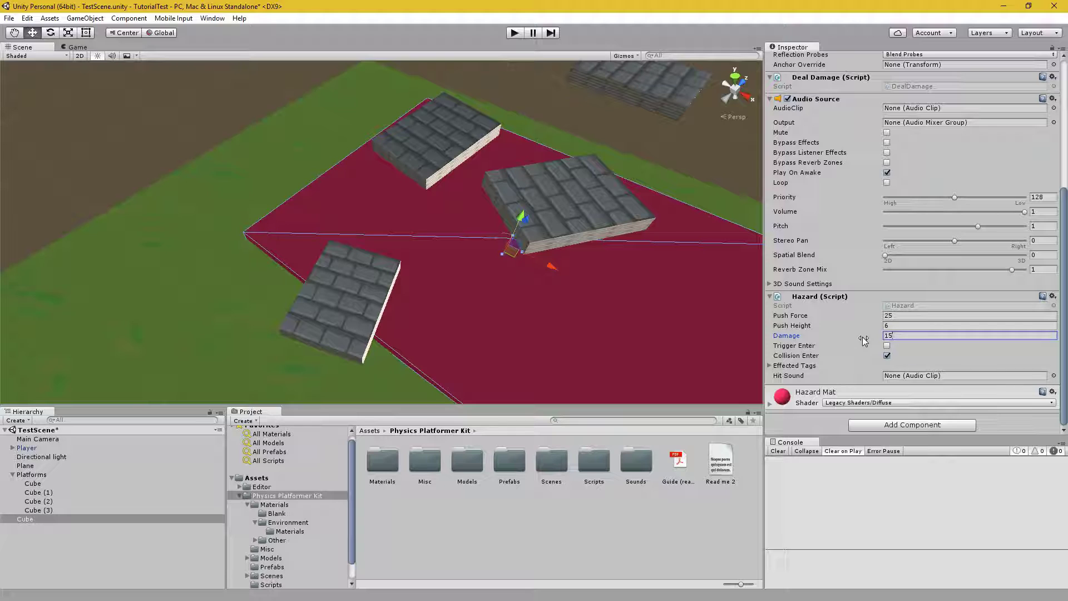
click(720, 166)
Run the game with the stronger hazard, jump the player across the platforms and red area to test respawning, and stop it.
click(514, 33)
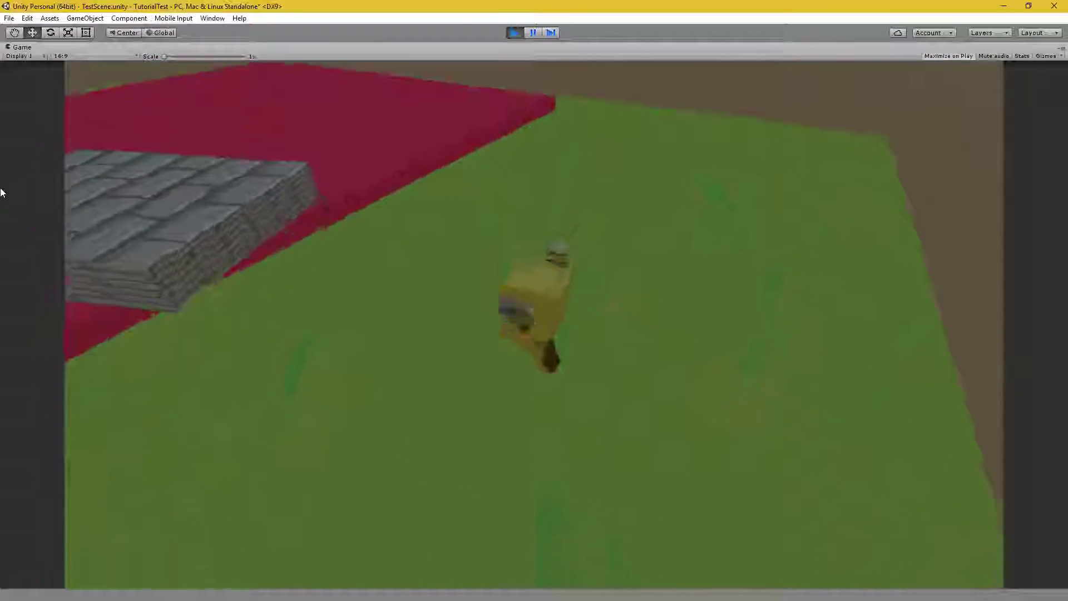
key(w)
key(space)
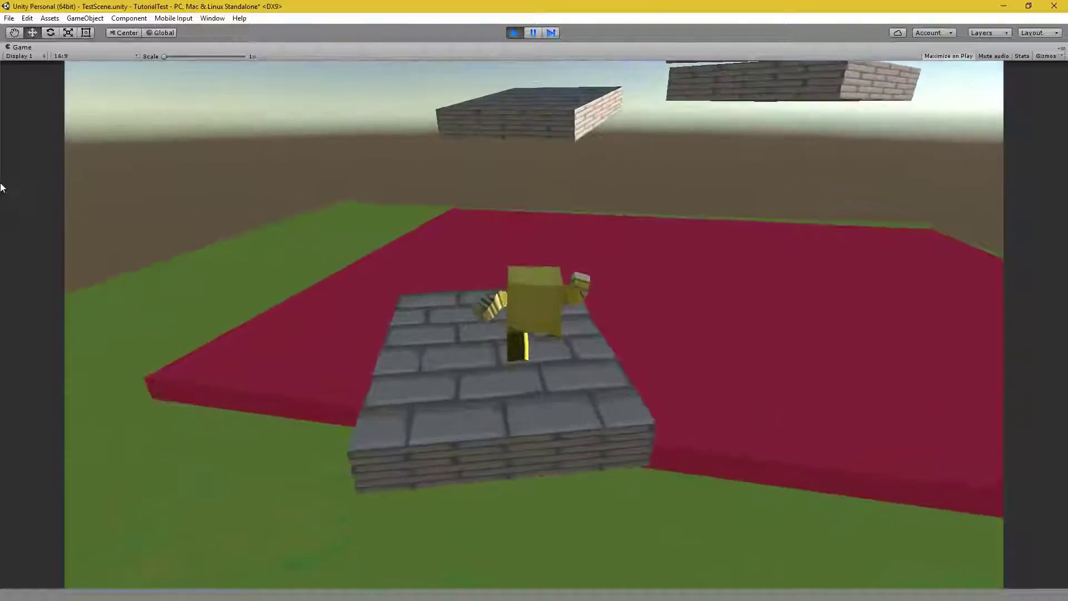
key(w)
key(space)
key(w)
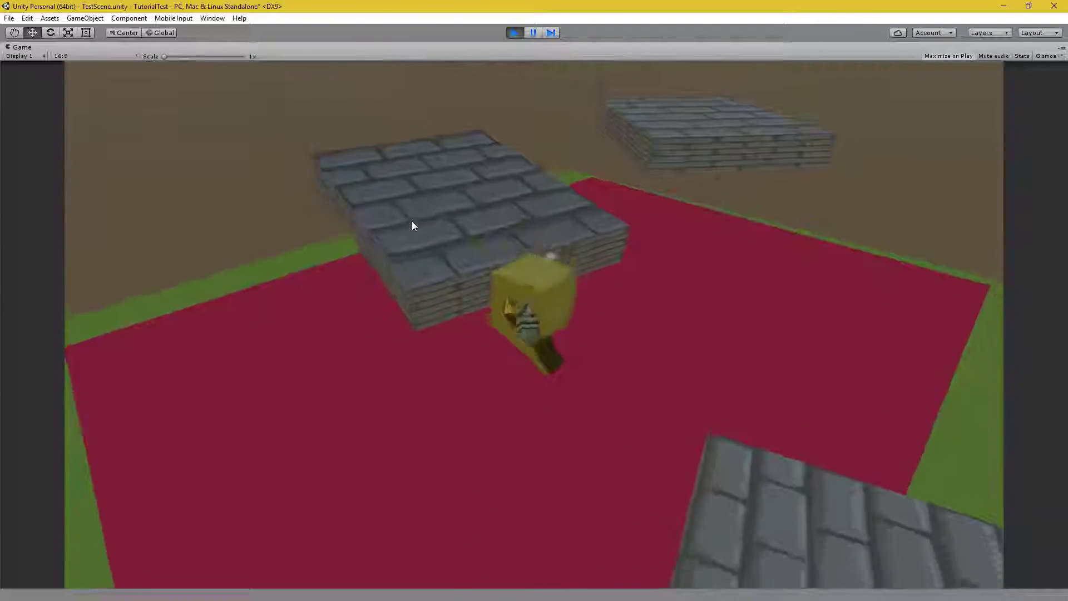
key(space)
key(w)
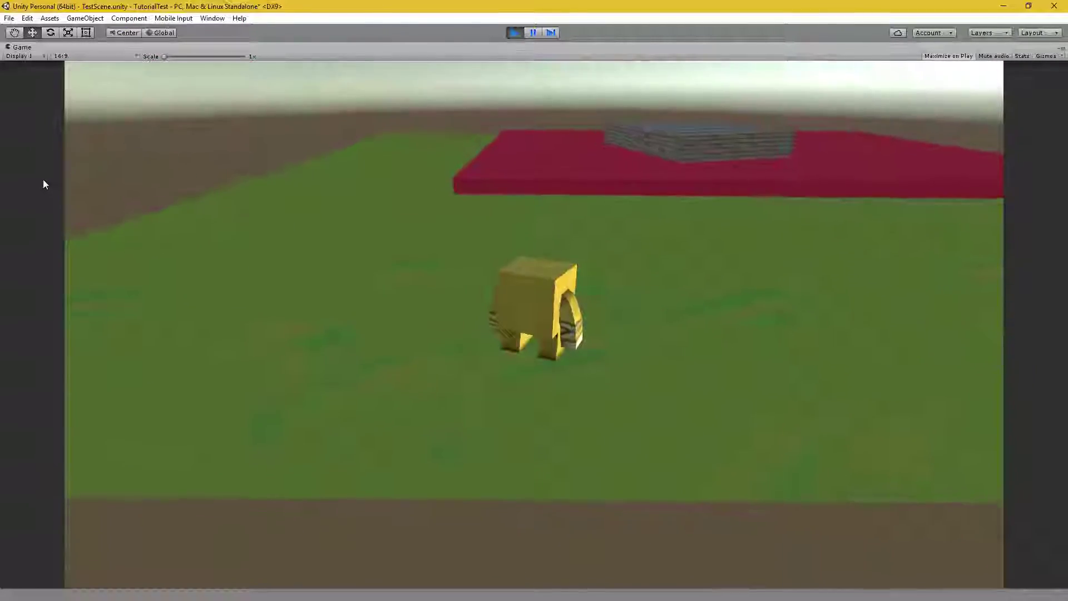
key(space)
key(w)
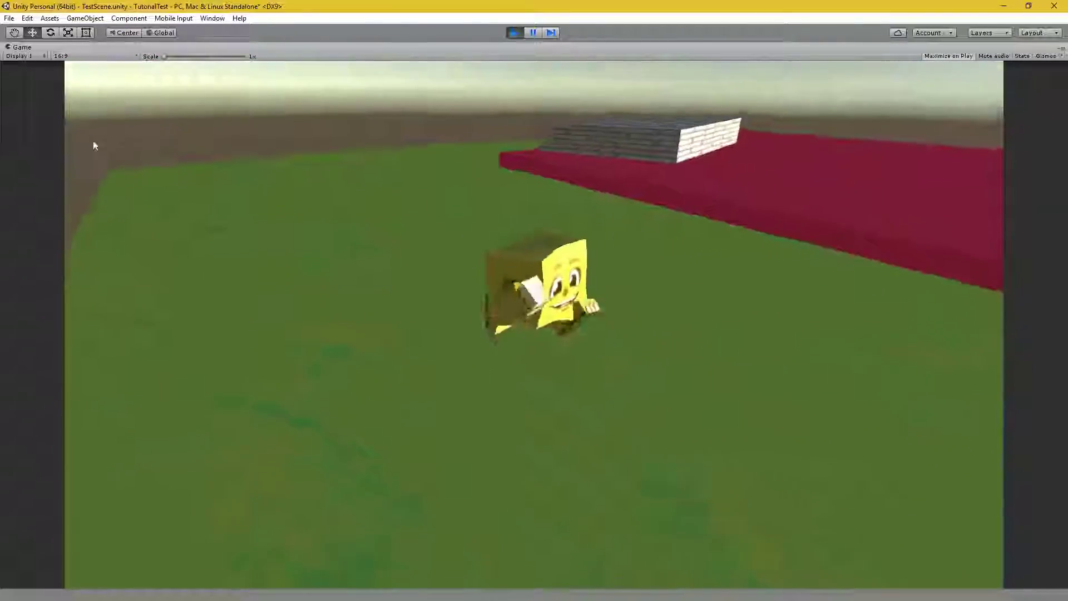
key(space)
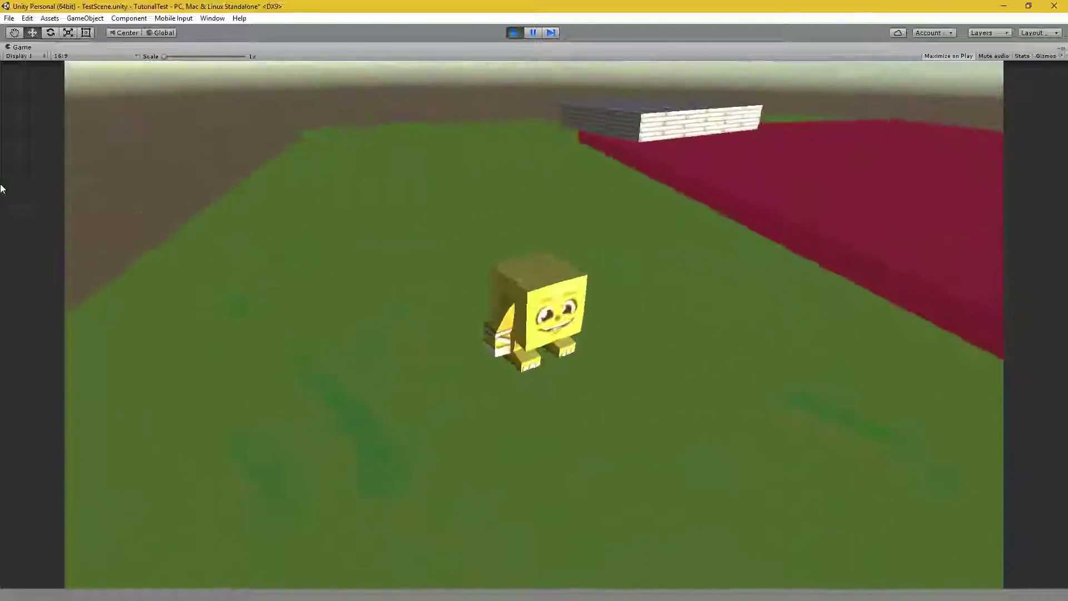
key(w)
key(space)
key(s)
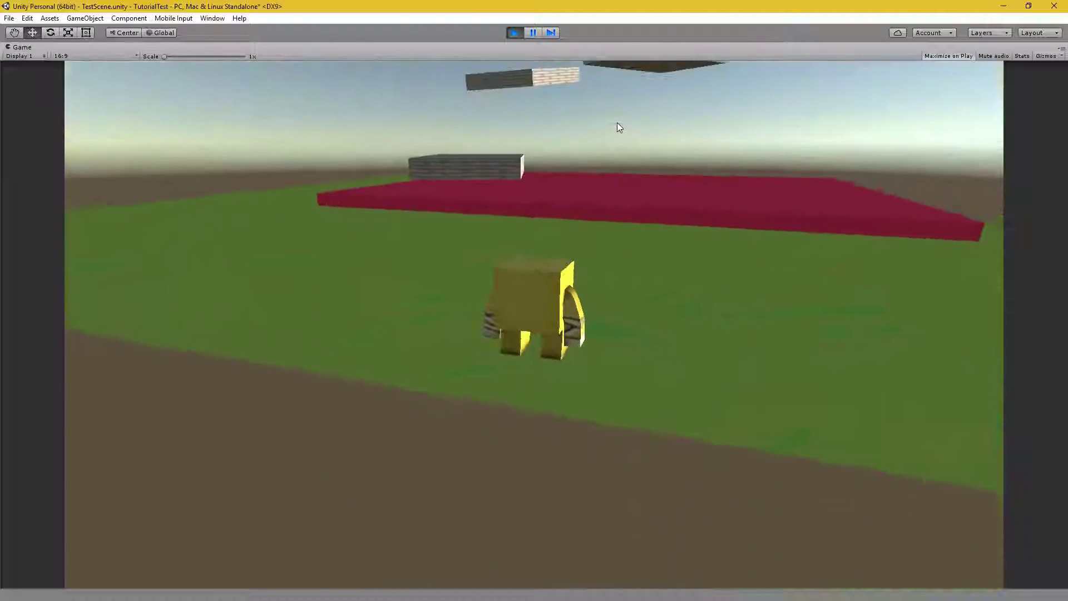
key(ctrl+p)
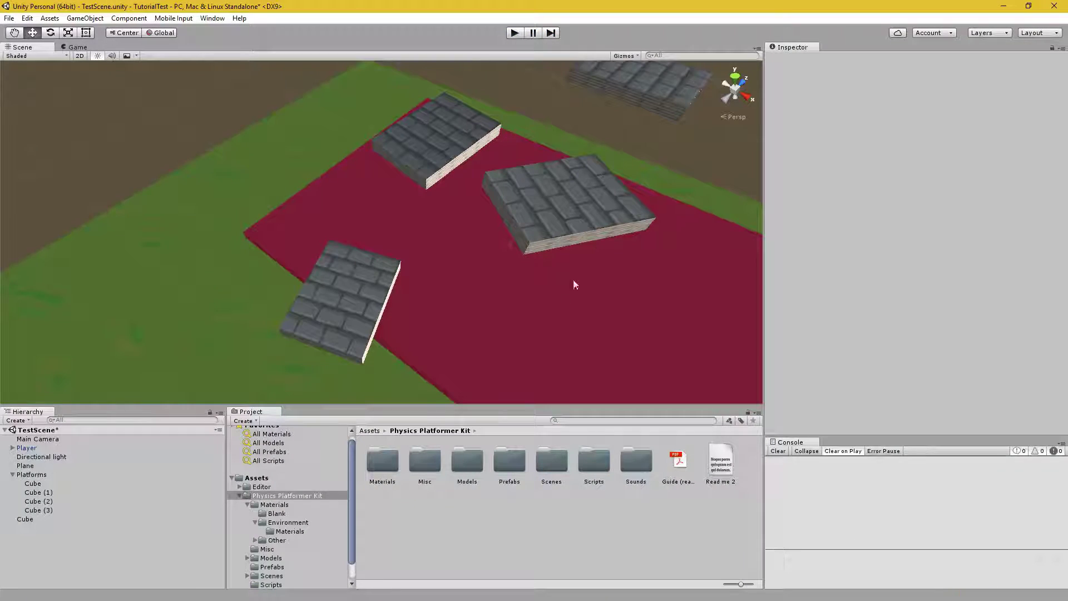
Set the Hazard script's Push Force to 0 on the large red cube.
click(556, 317)
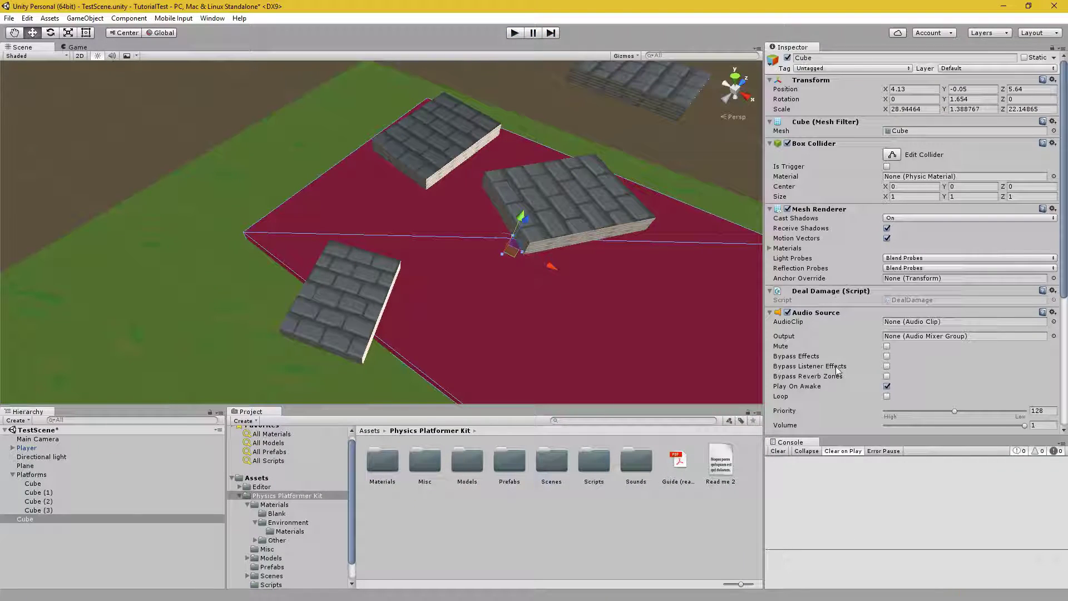
scroll(838, 367, down, 8)
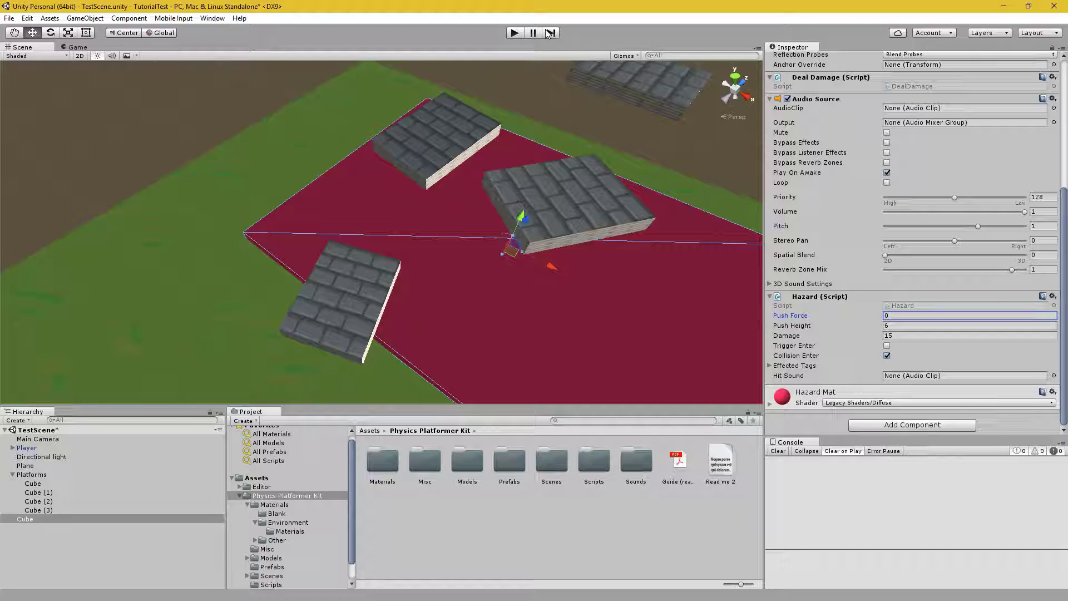
Run the game with the changed hazard, jump the player across the red area and brick platforms, and stop it.
click(518, 35)
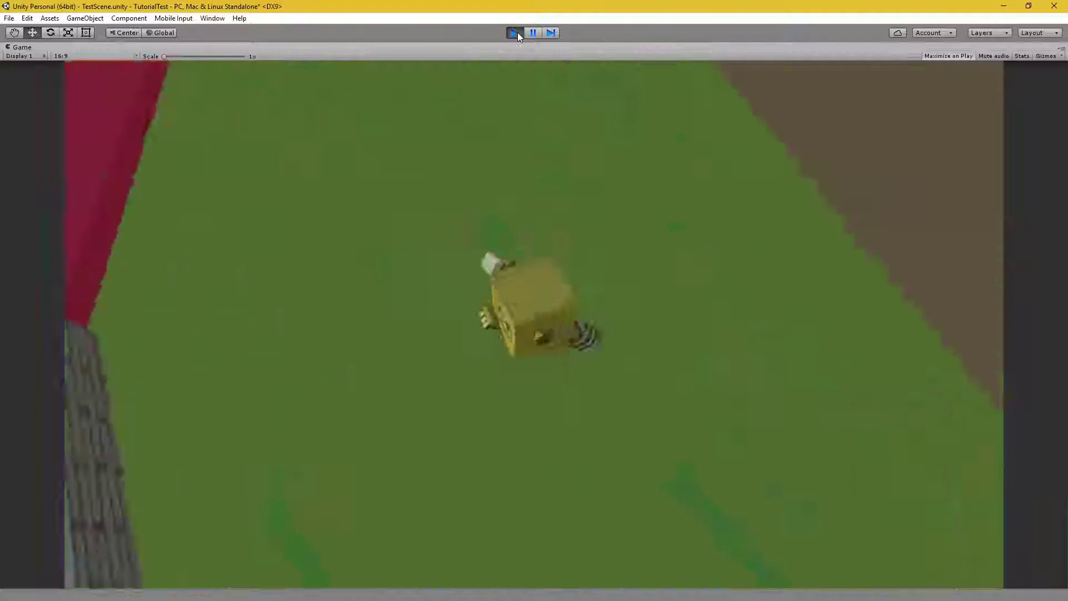
key(w)
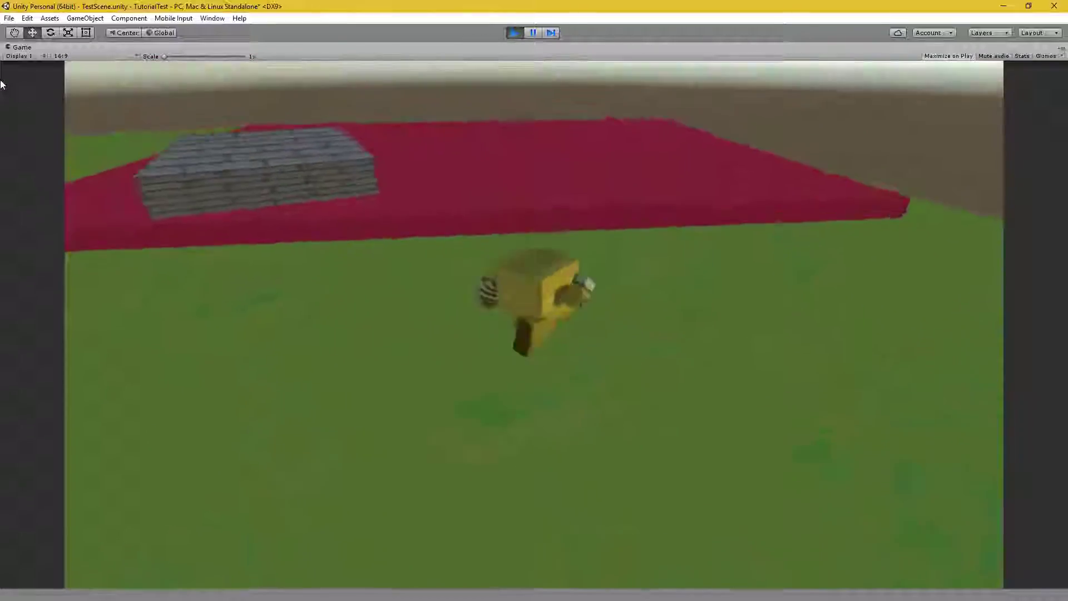
key(space)
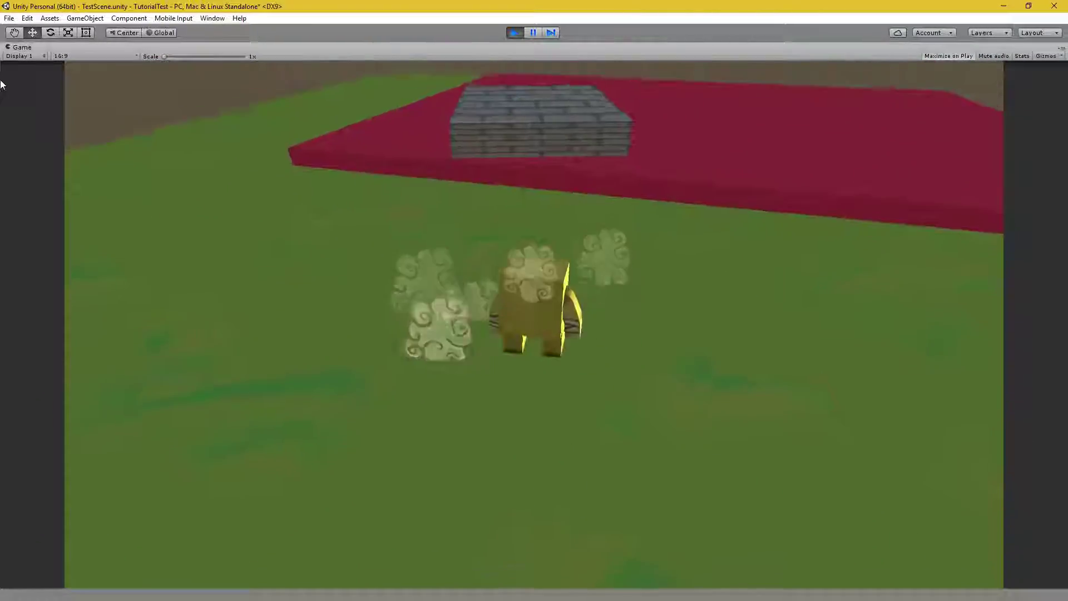
key(w)
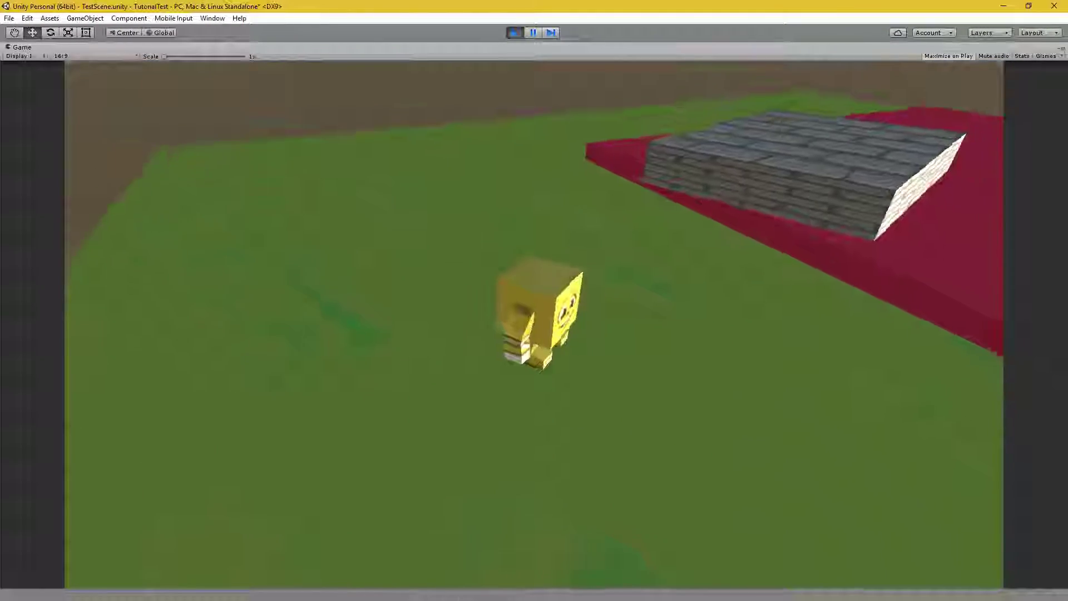
key(w)
key(space)
key(space)
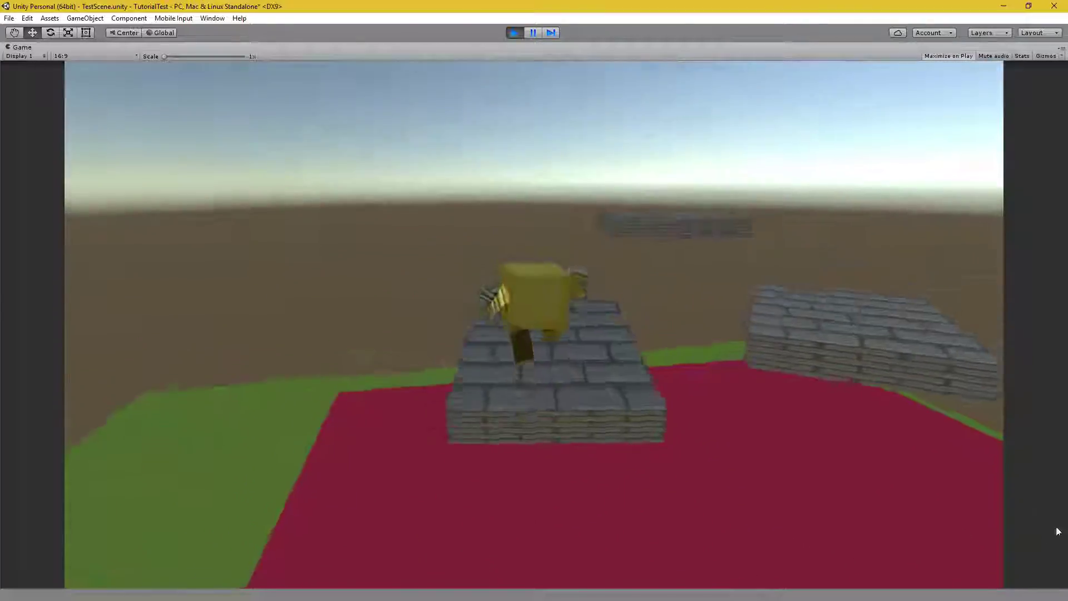
key(space)
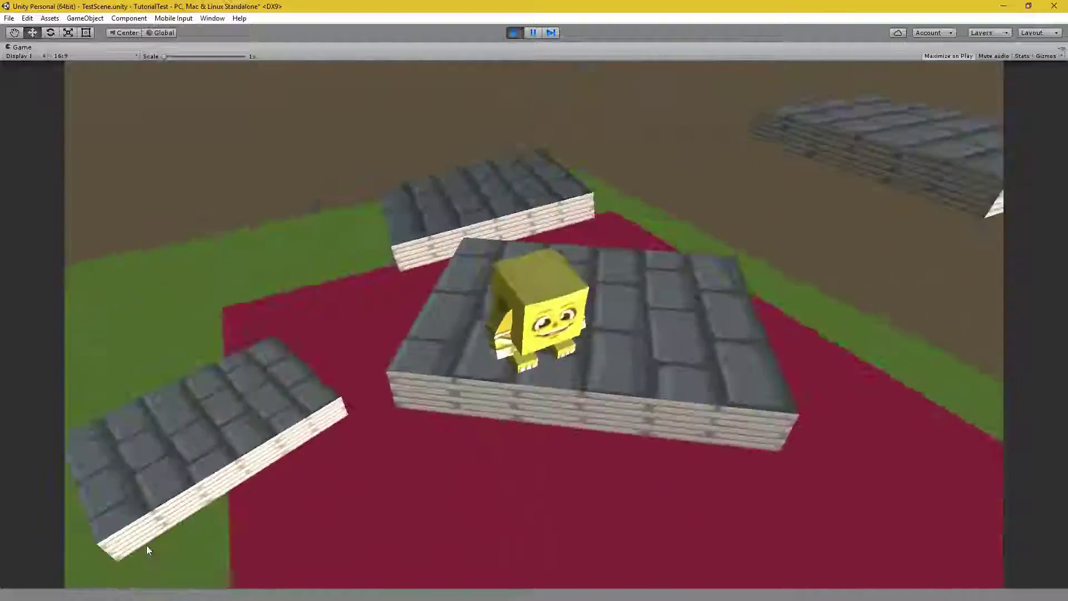
key(w)
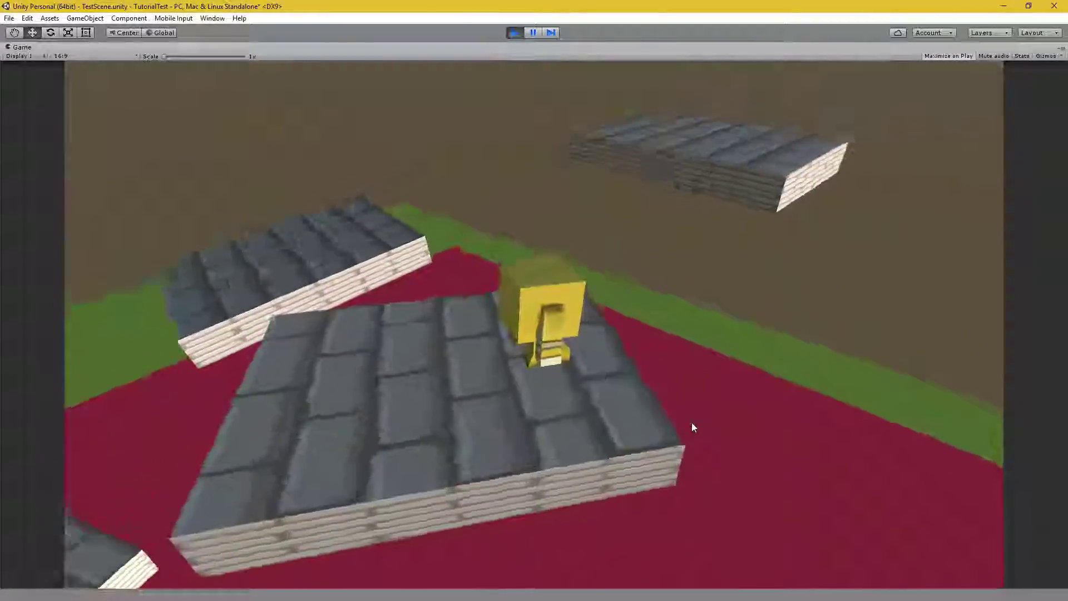
key(w)
key(space)
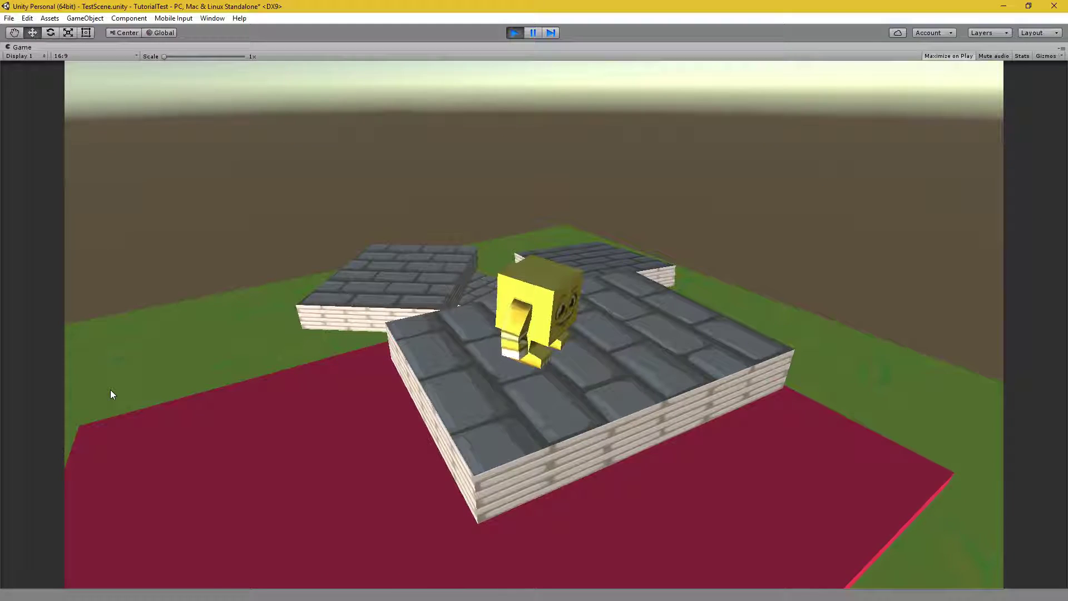
key(ctrl+p)
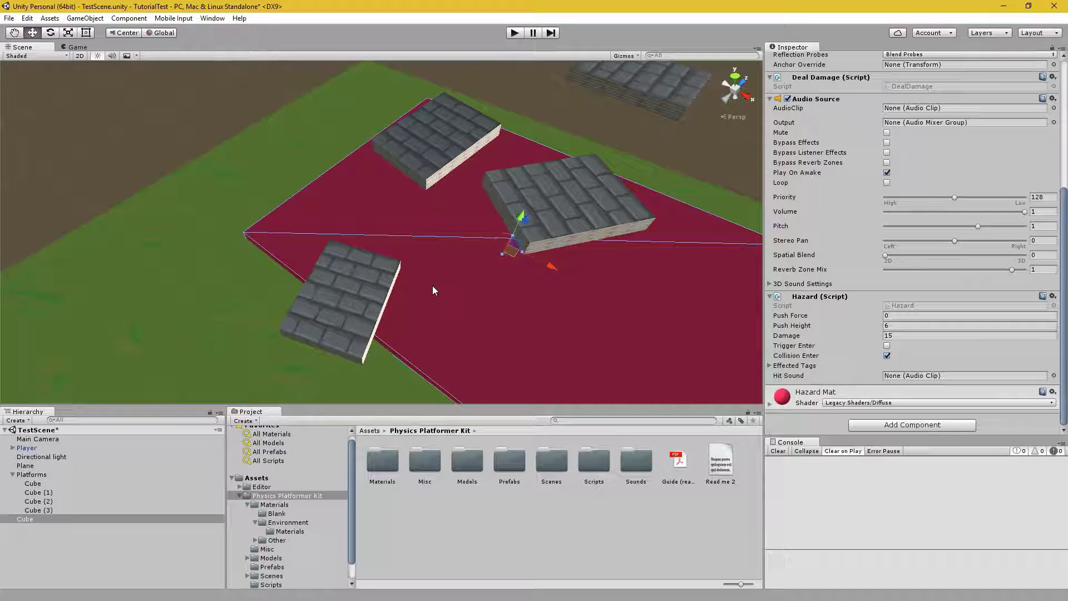
Save the scene and add the Goal prefab from the Physics Platformer Kit's Prefabs folder to the level.
key(ctrl+s)
scroll(432, 285, down, 5)
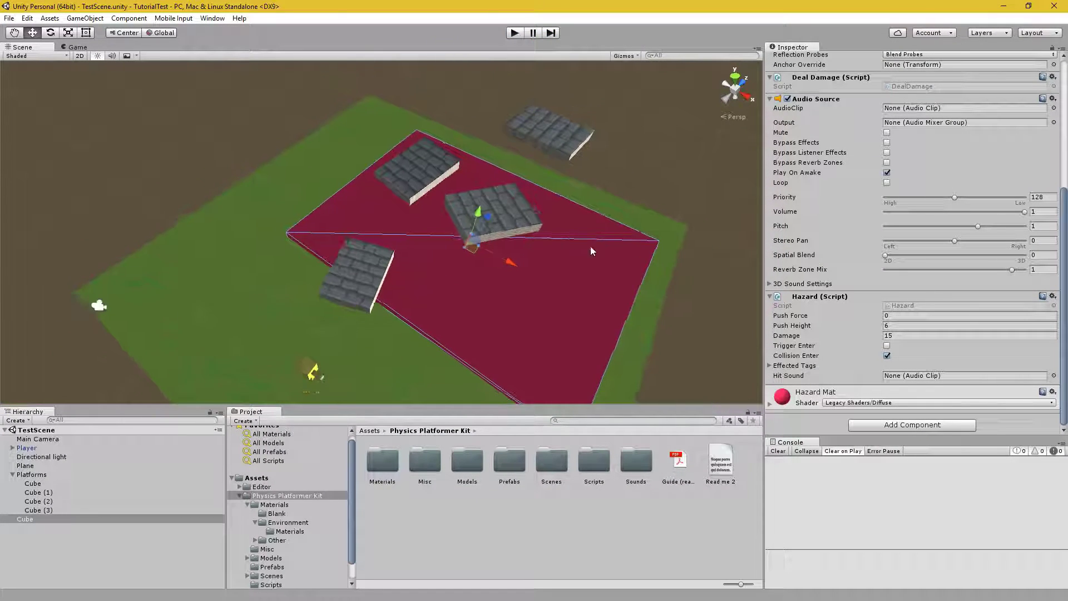
scroll(574, 250, down, 4)
middle_drag(462, 303, 437, 307)
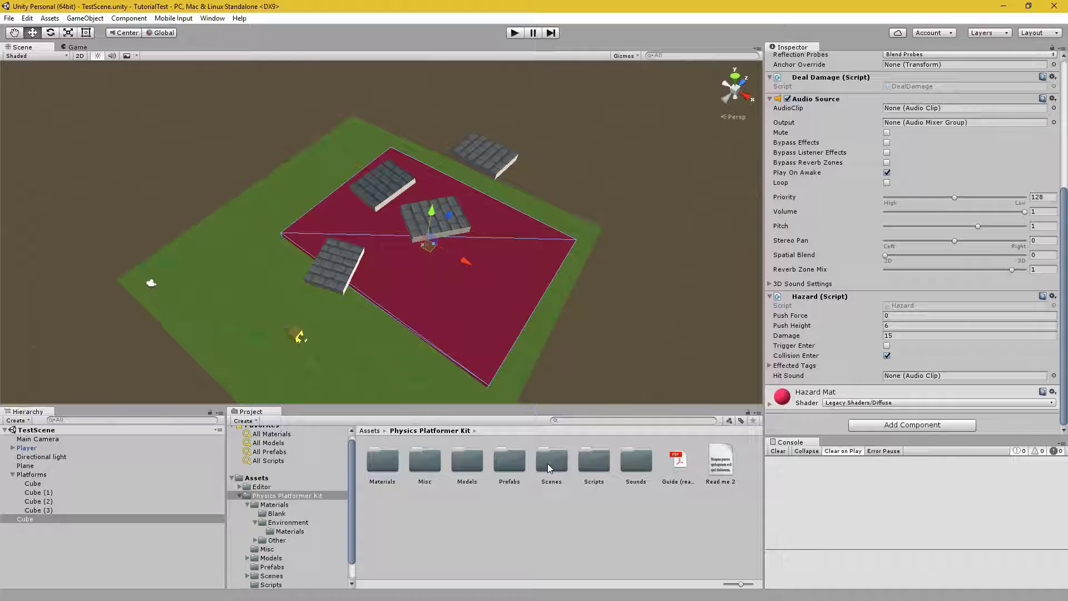
double_click(507, 462)
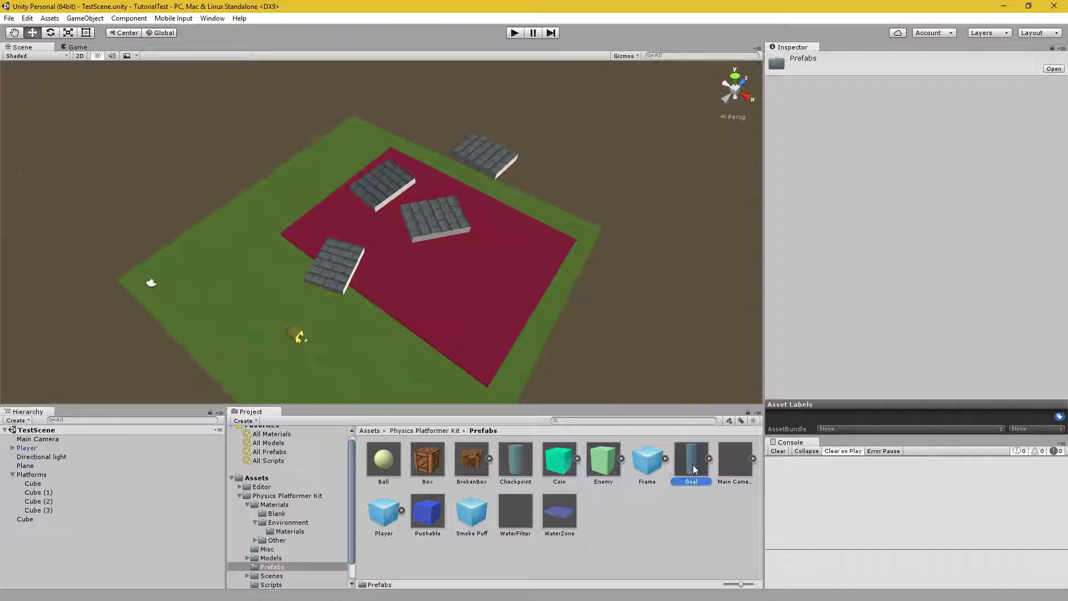
drag(692, 465, 509, 70)
Move the Goal cylinder onto the farthest brick platform, at about X 5.86, Y 12.64, Z 14.06.
right_drag(510, 111, 393, 133)
key(d)
alt+drag(392, 134, 398, 117)
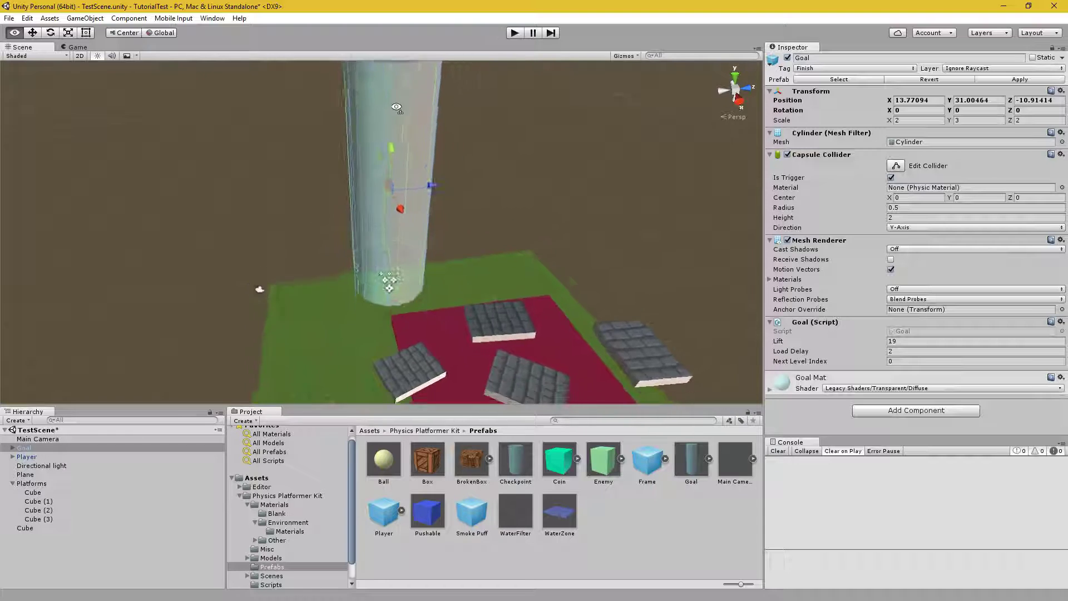
drag(408, 177, 741, 149)
right_drag(579, 204, 527, 218)
alt+drag(526, 219, 372, 226)
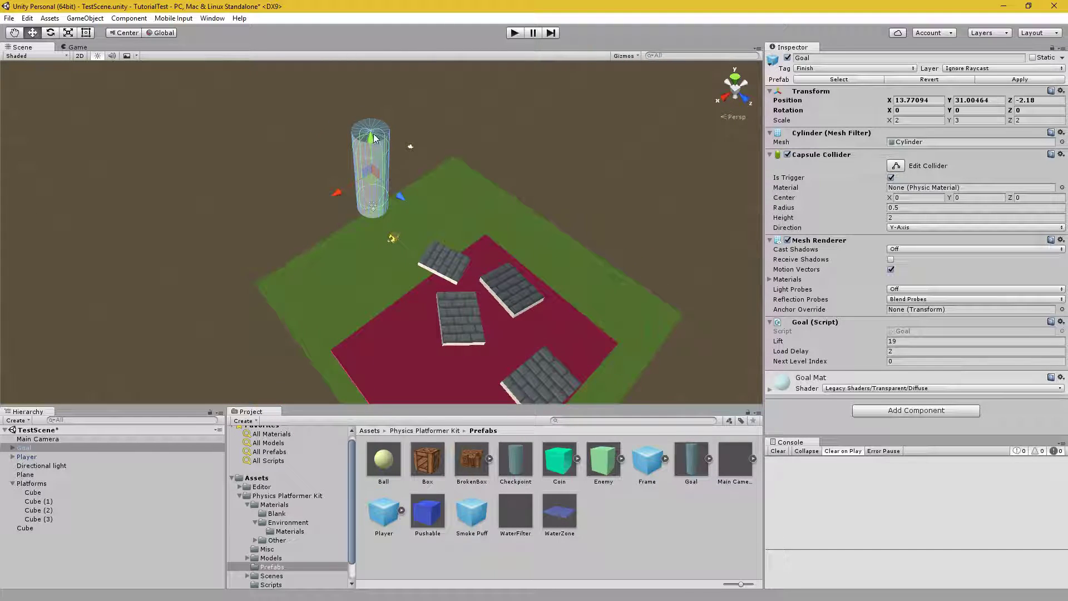
drag(509, 383, 547, 412)
right_drag(537, 339, 262, 188)
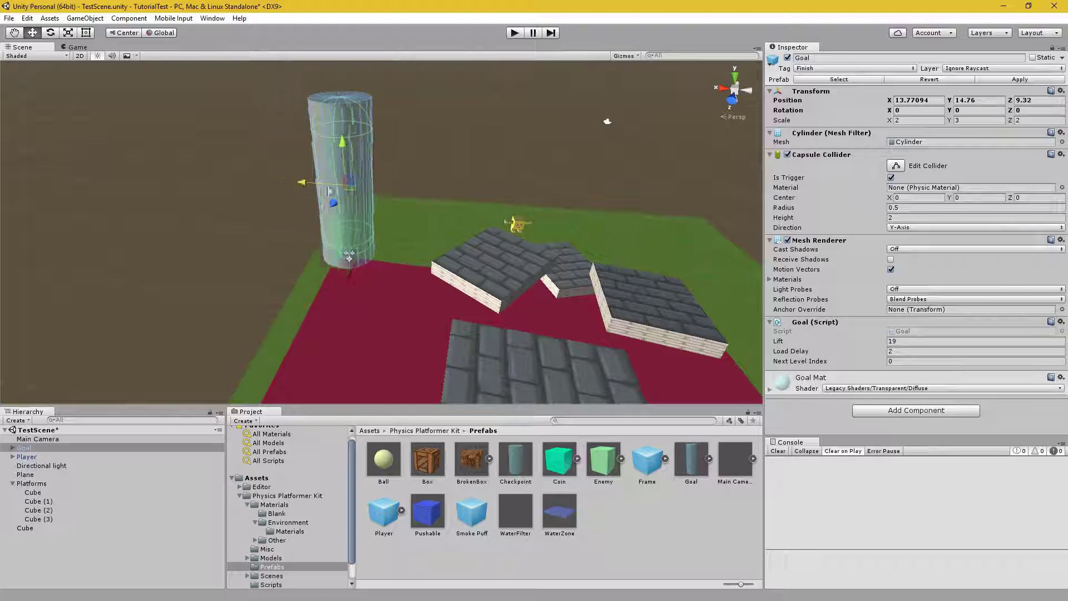
drag(345, 192, 523, 225)
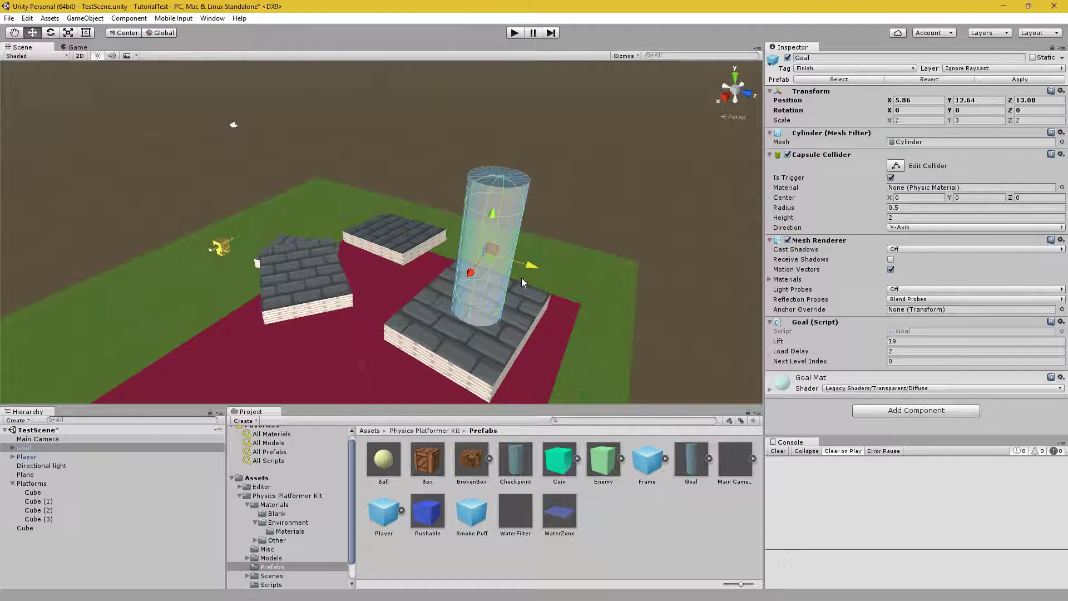
alt+drag(548, 283, 795, 293)
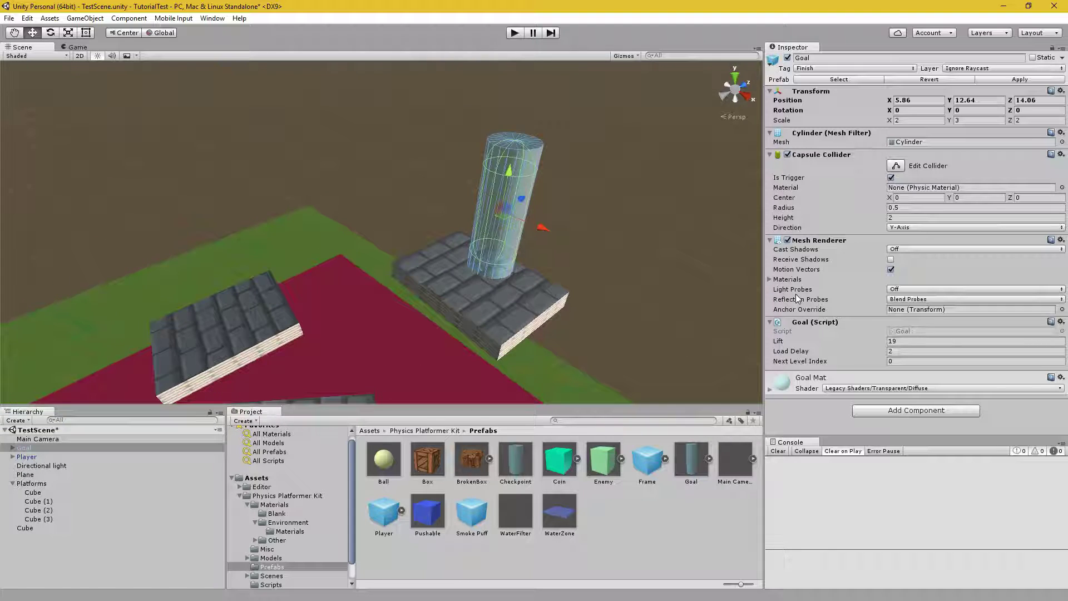
Play-test the level by double-jumping the player across the platforms into and out of the Goal cylinder, and stop the game.
click(514, 35)
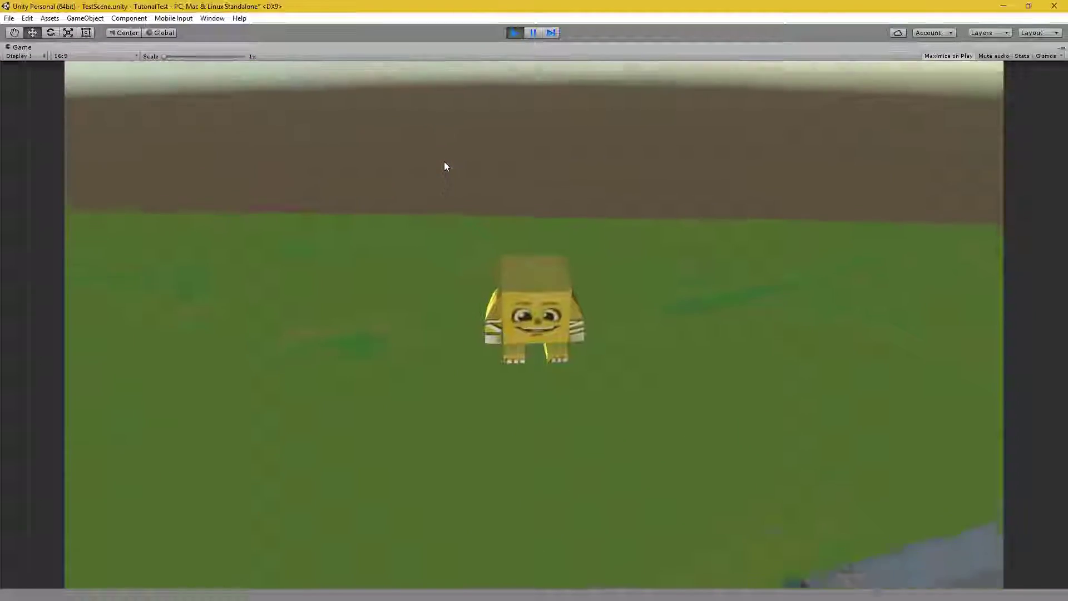
click(444, 162)
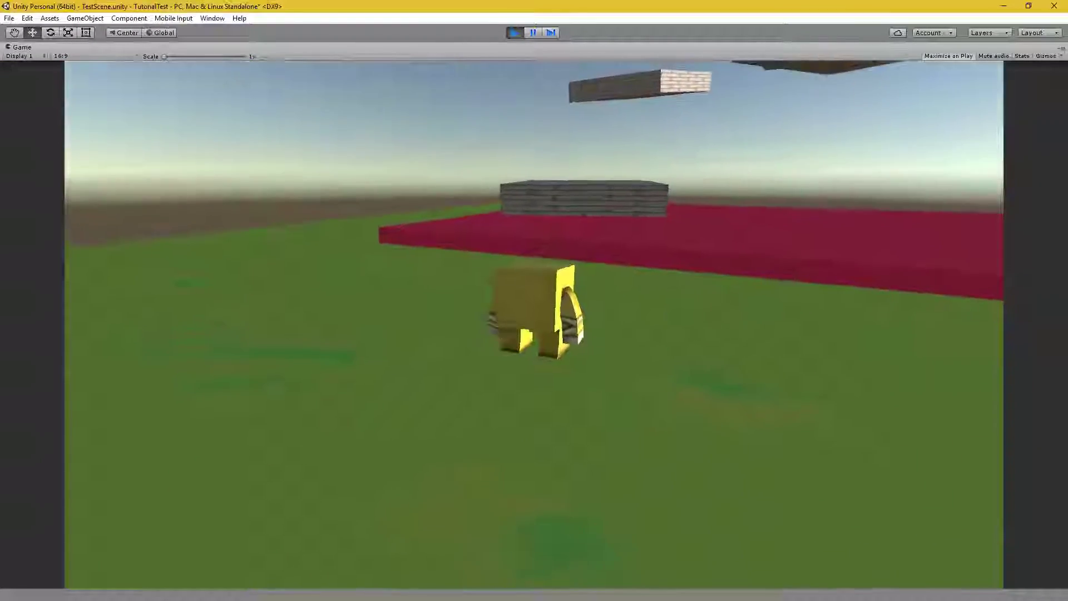
key(w)
key(space)
key(space)
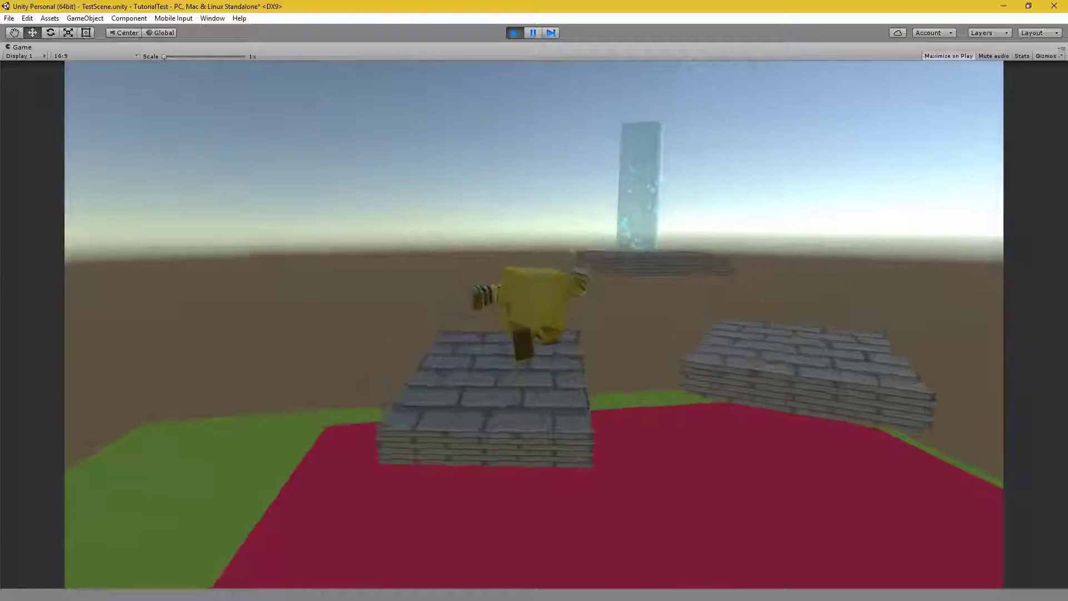
key(space)
key(space)
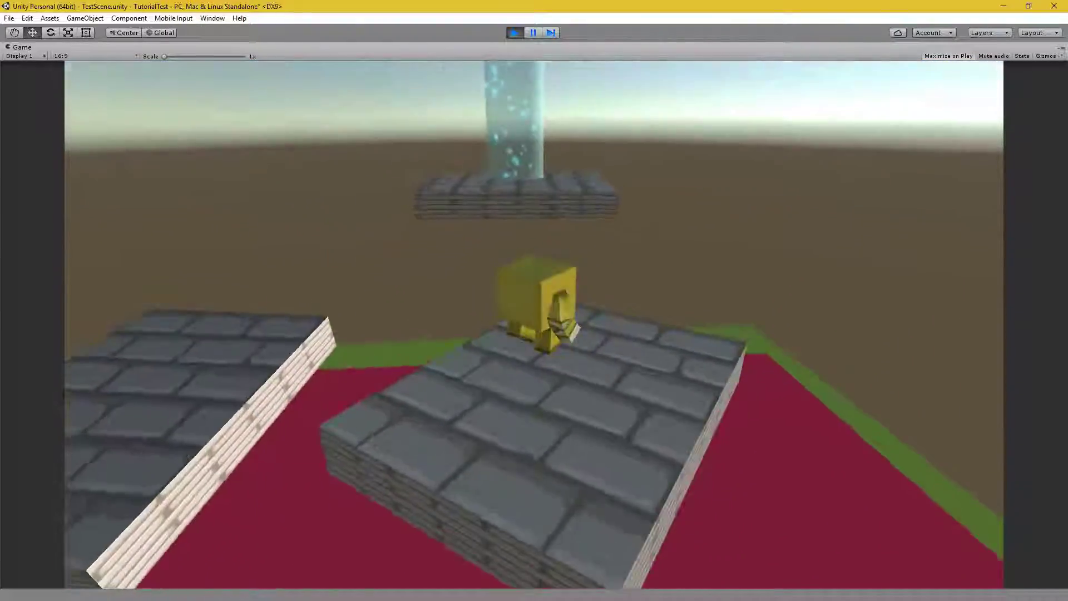
key(w)
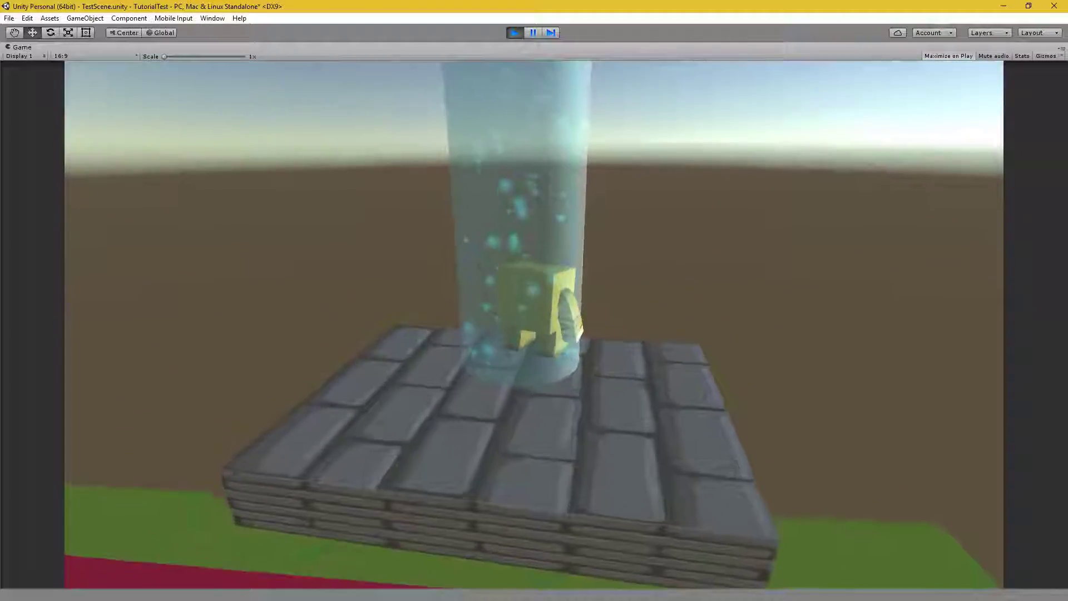
key(s)
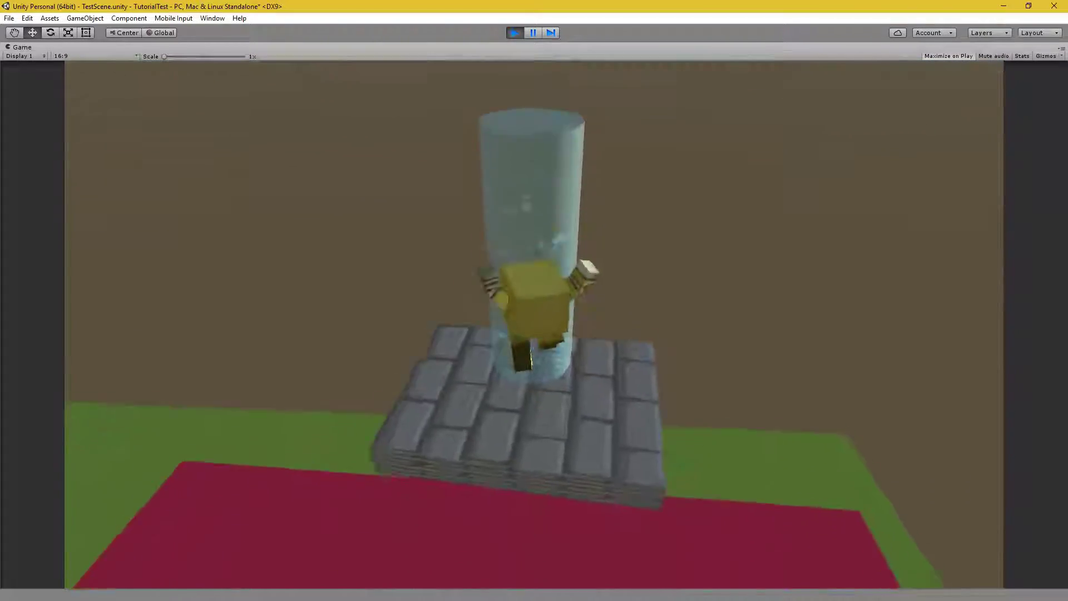
key(w)
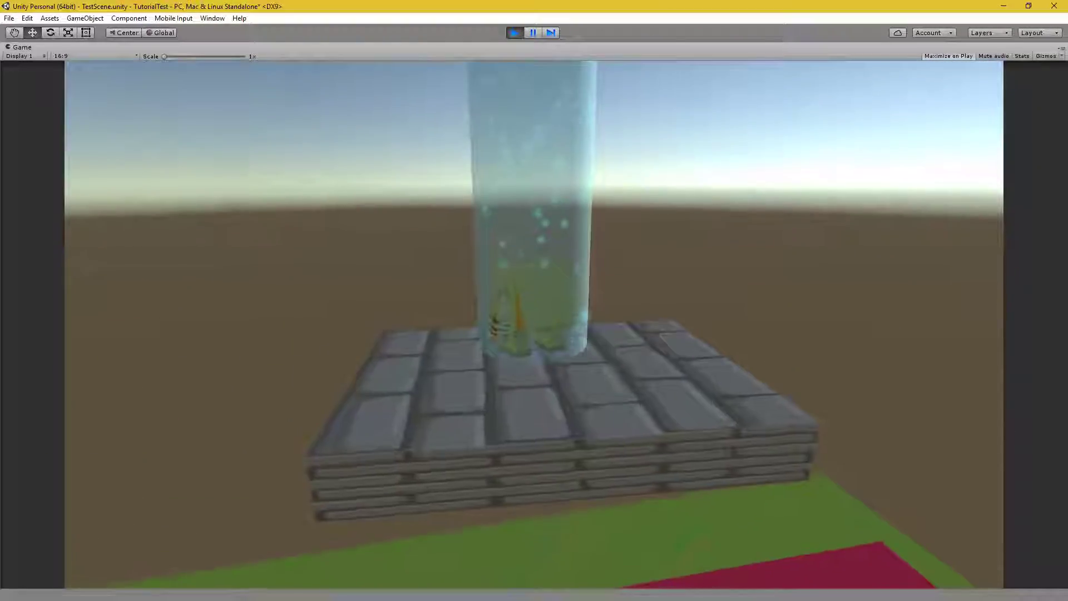
key(s)
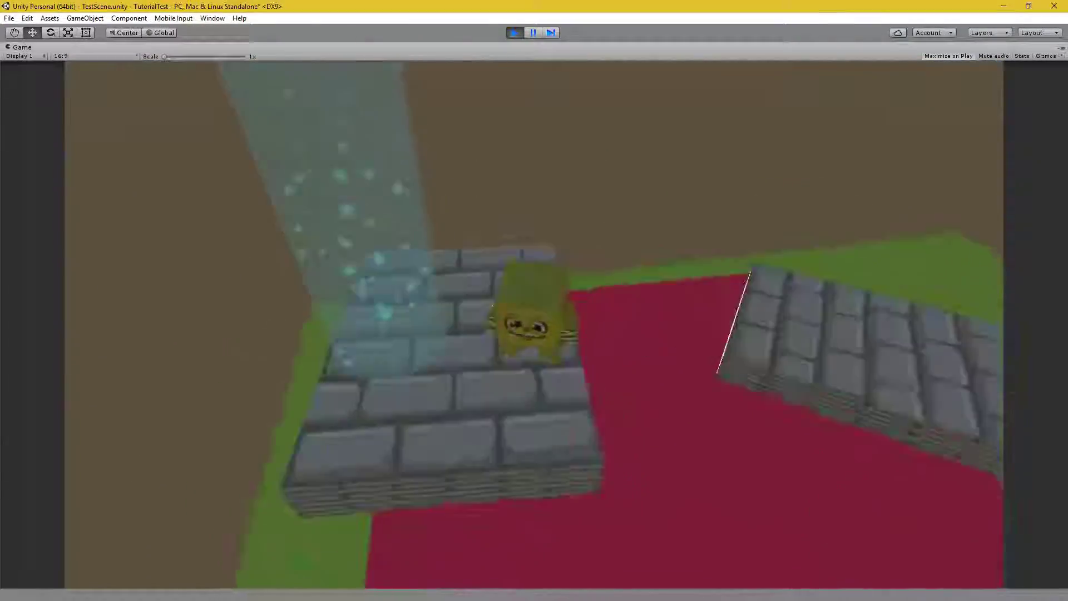
key(s)
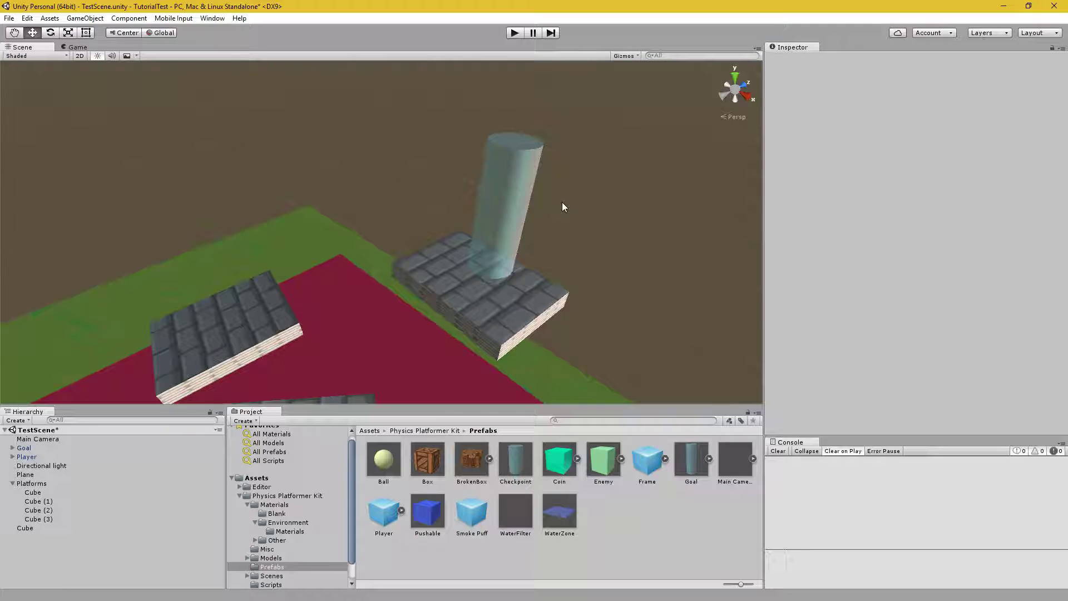
Review the Goal script's settings, including Next Level Index, on the Goal cylinder and save the scene.
click(498, 237)
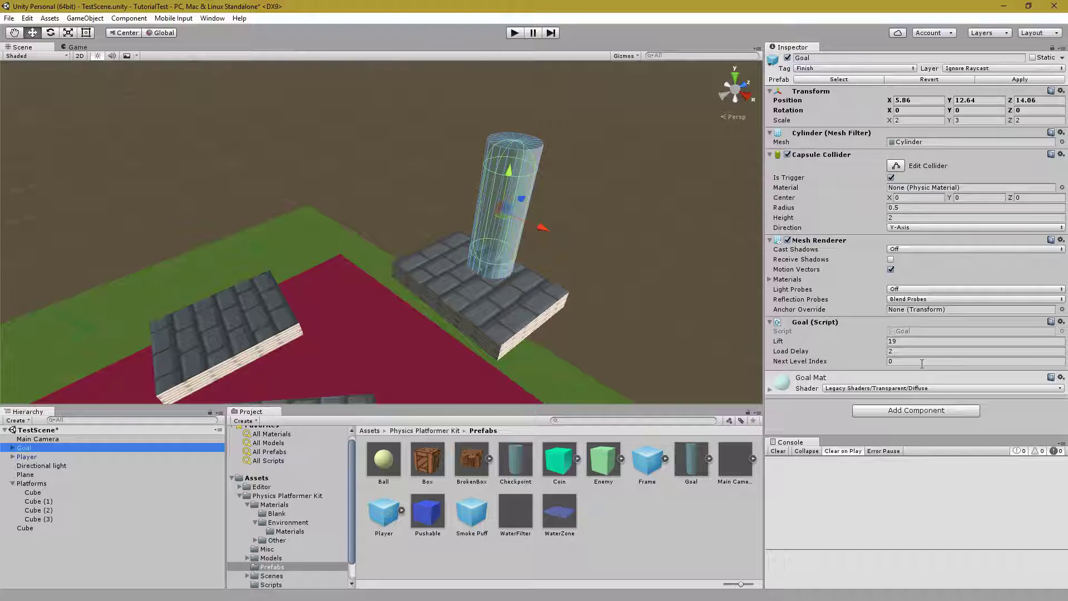
alt+drag(544, 284, 579, 290)
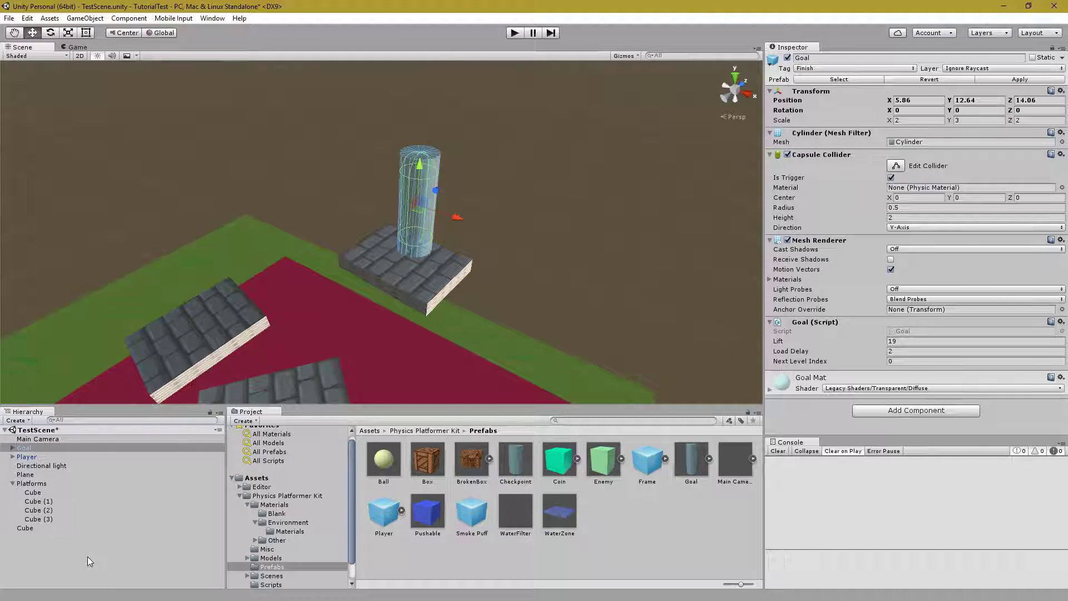
key(ctrl+s)
Open the build settings and add the currently open TestScene to the scenes in the build.
click(9, 18)
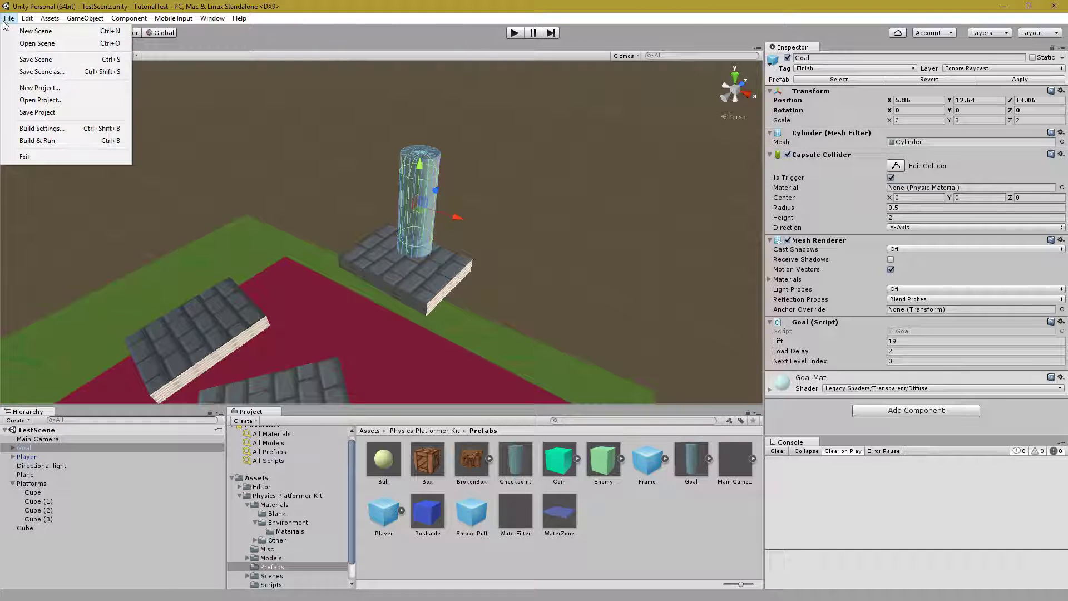
click(48, 130)
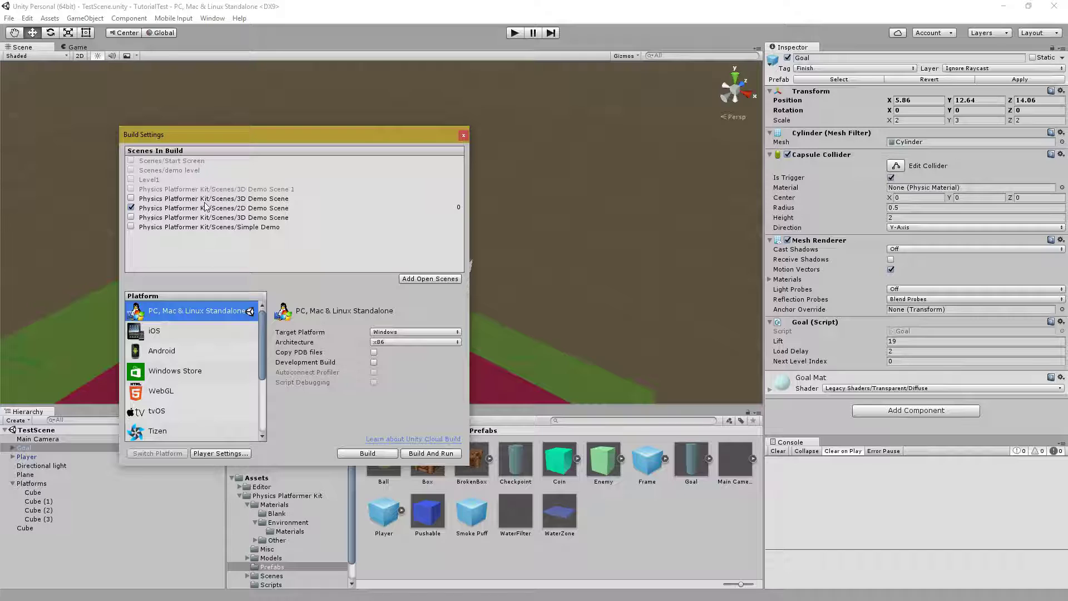
click(231, 199)
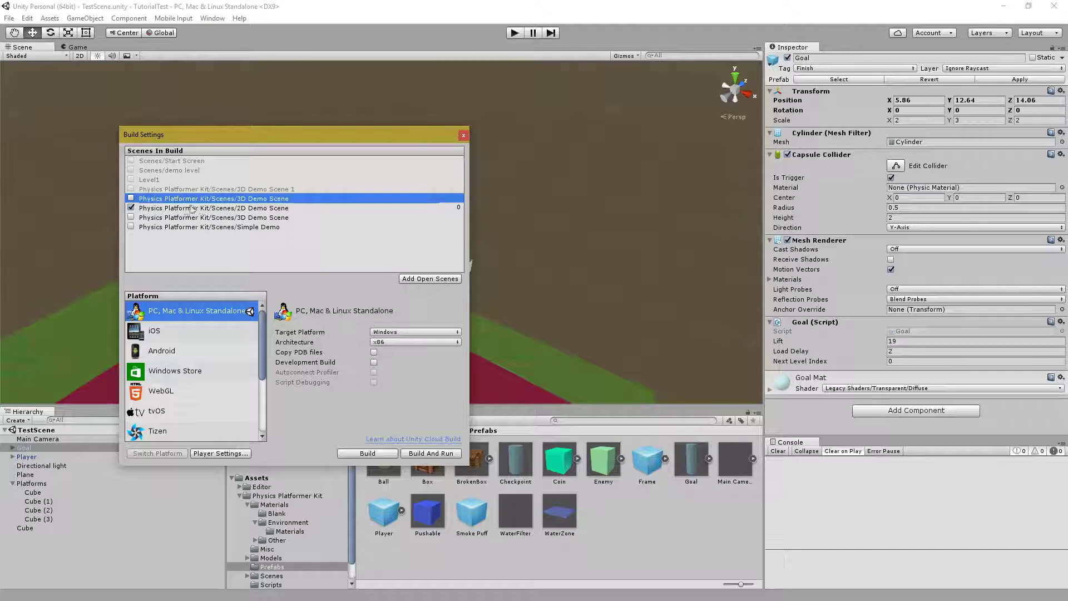
click(408, 279)
Remove every old demo and start scene from the scenes in the build, keeping only TestScene, and close the build settings.
click(207, 227)
shift+click(203, 199)
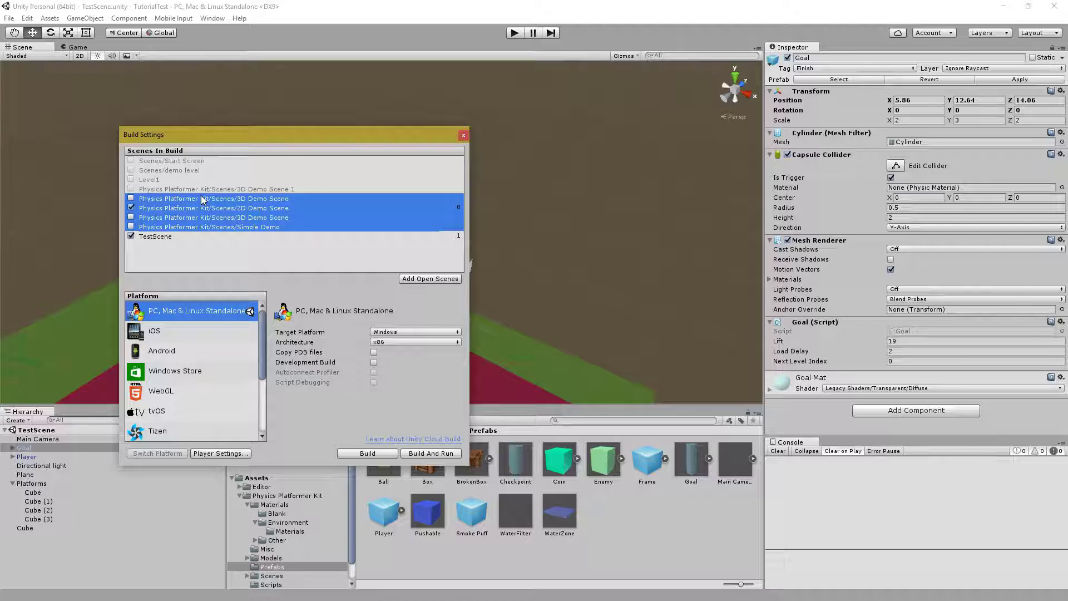
key(Delete)
click(202, 190)
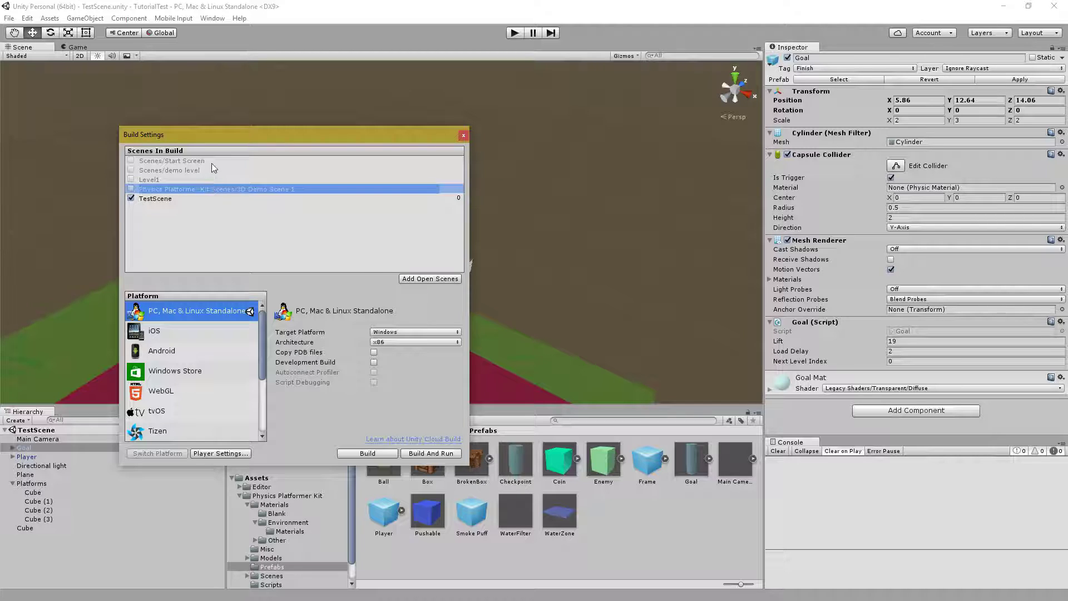
shift+click(211, 161)
key(Delete)
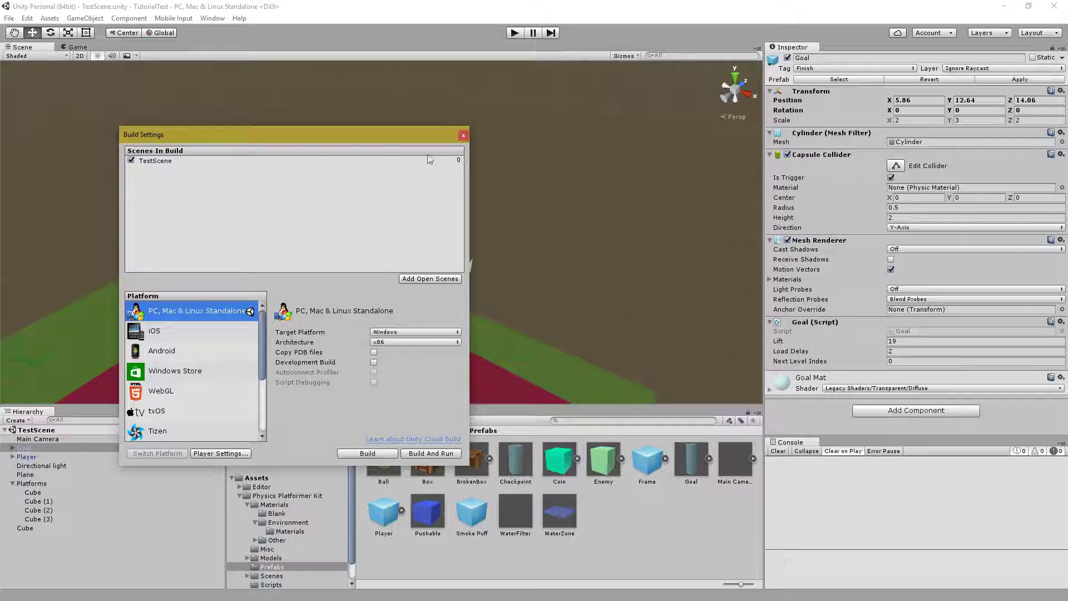
click(463, 135)
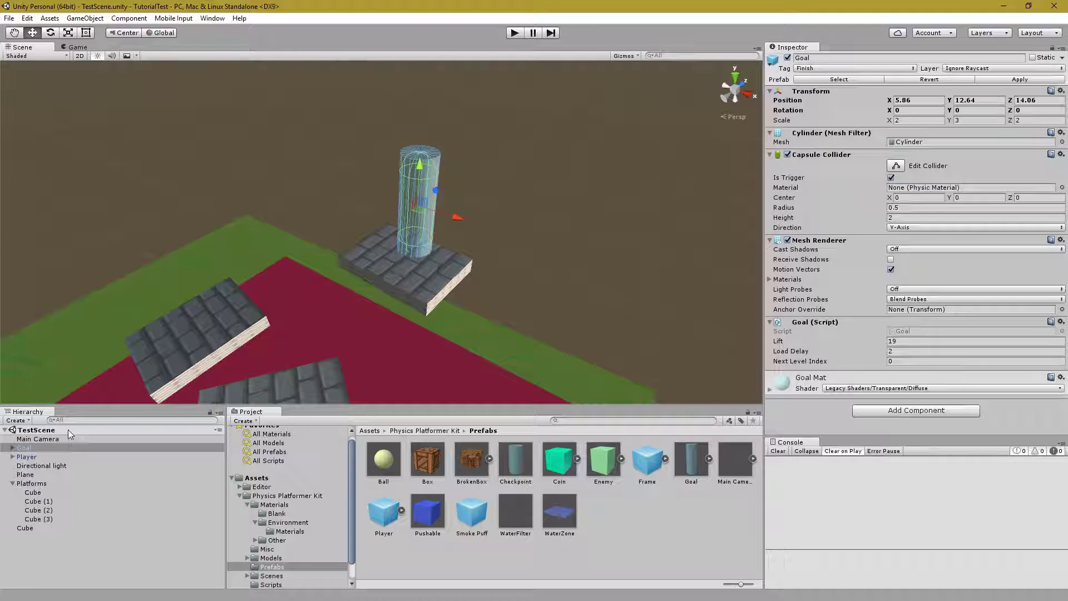
Create a new scene and switch its scene view to 2D.
click(9, 19)
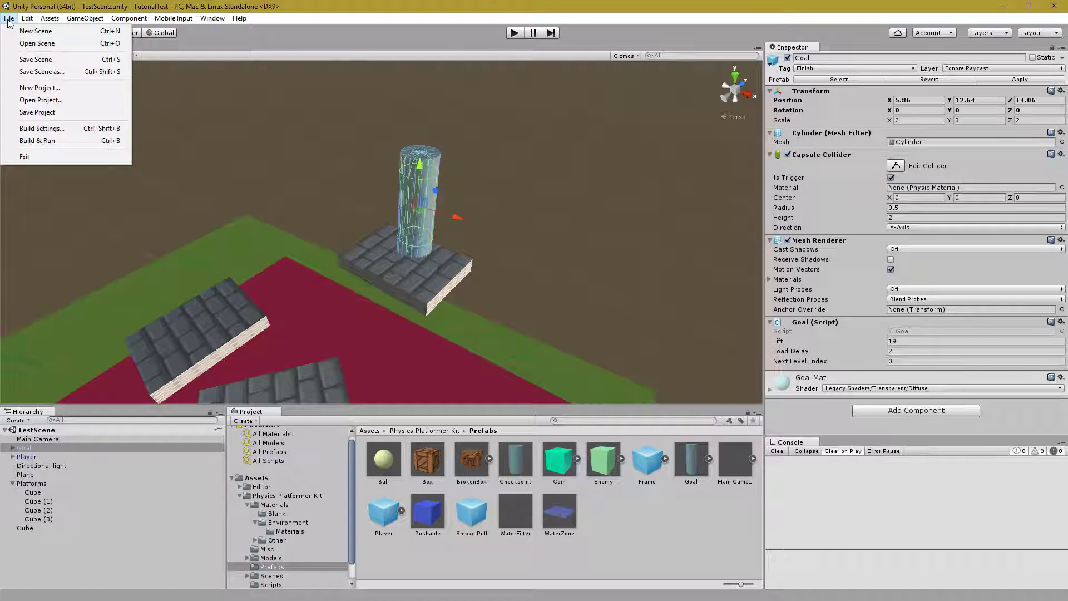
click(33, 32)
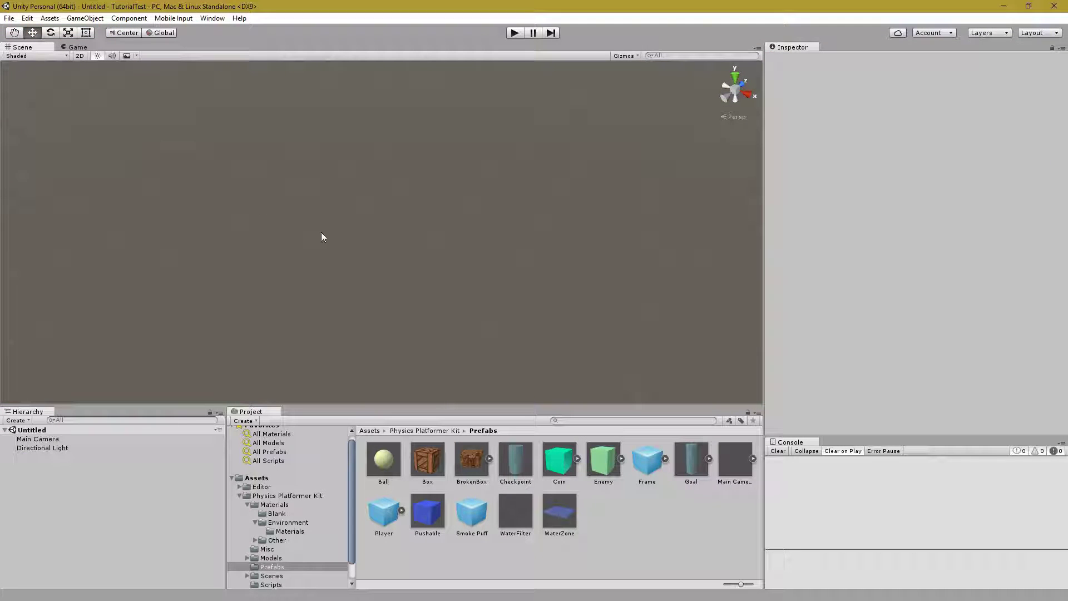
right_drag(183, 86, 299, 140)
click(80, 55)
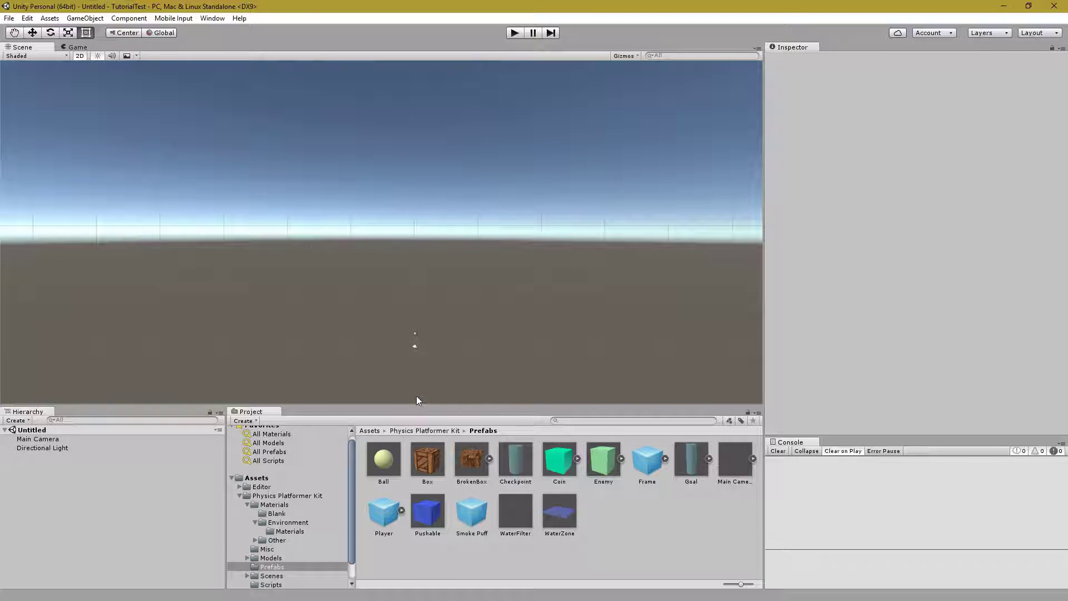
Add a UI Text object to the new scene.
right_click(89, 479)
mouse_move(121, 401)
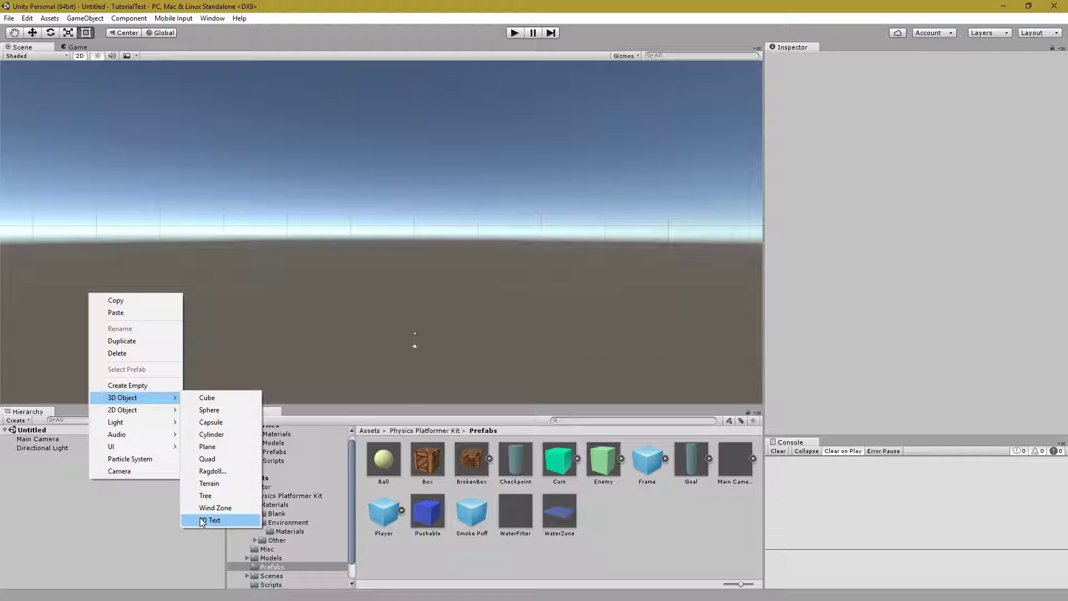
mouse_move(139, 446)
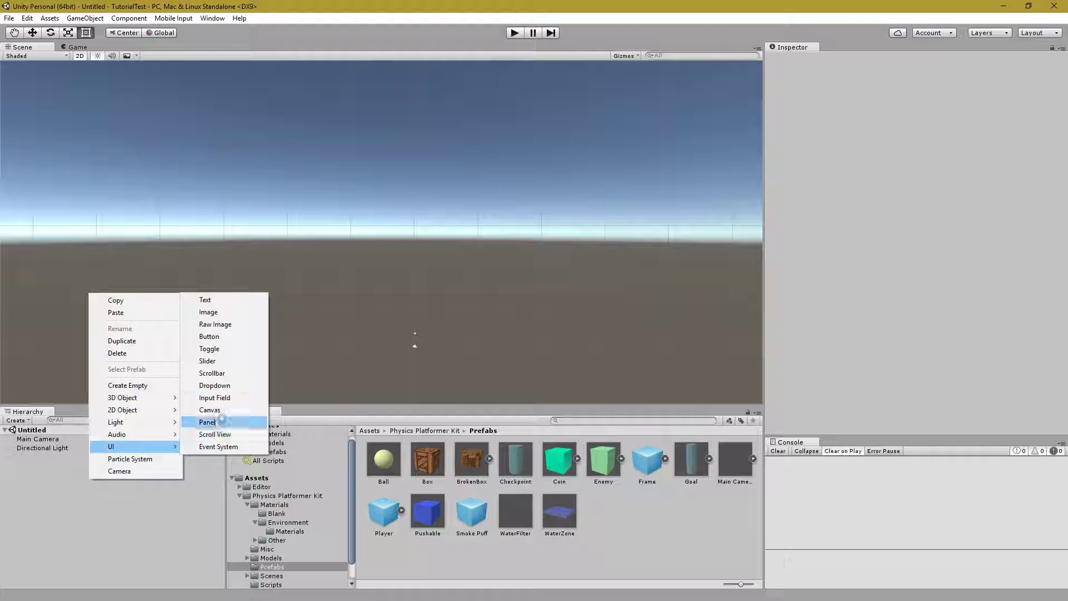
click(232, 300)
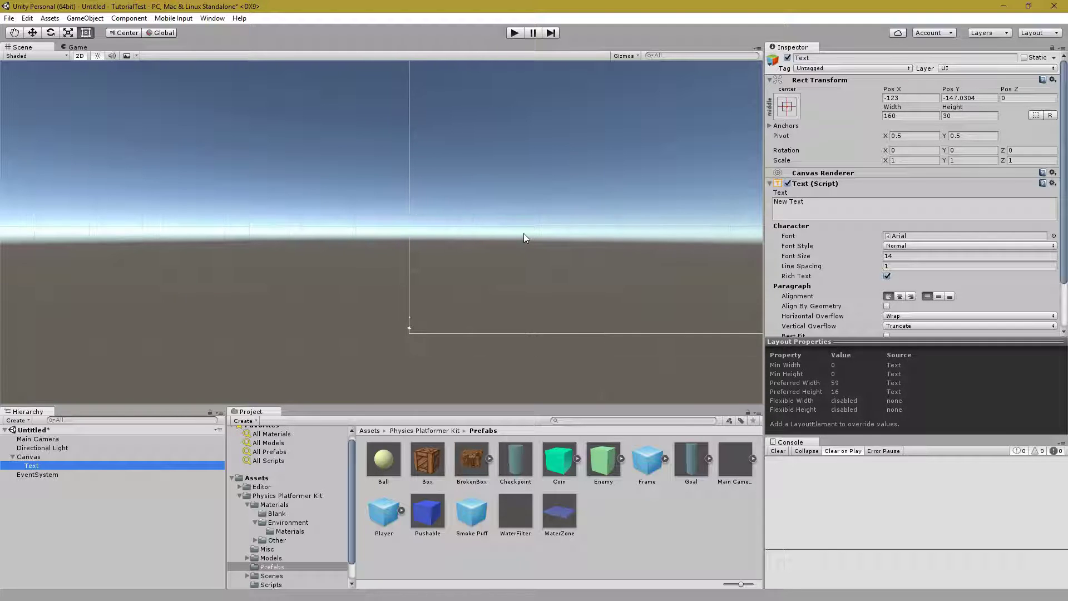
Set the Text object's content to "Congratulations! You've won!".
middle_drag(533, 238, 298, 315)
scroll(396, 275, down, 3)
middle_drag(419, 223, 369, 328)
click(302, 339)
click(368, 328)
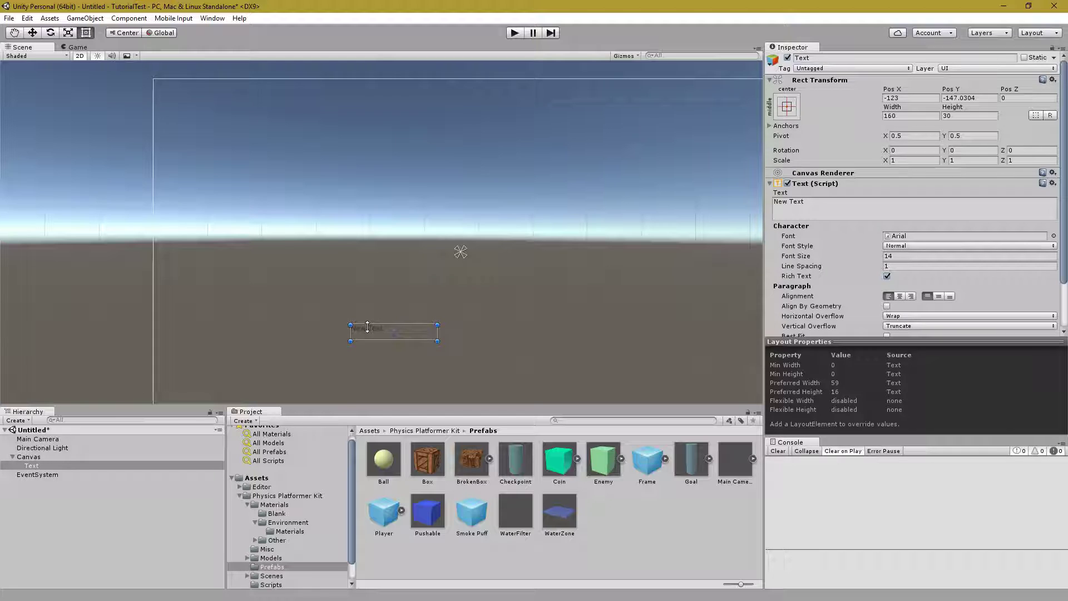
click(790, 205)
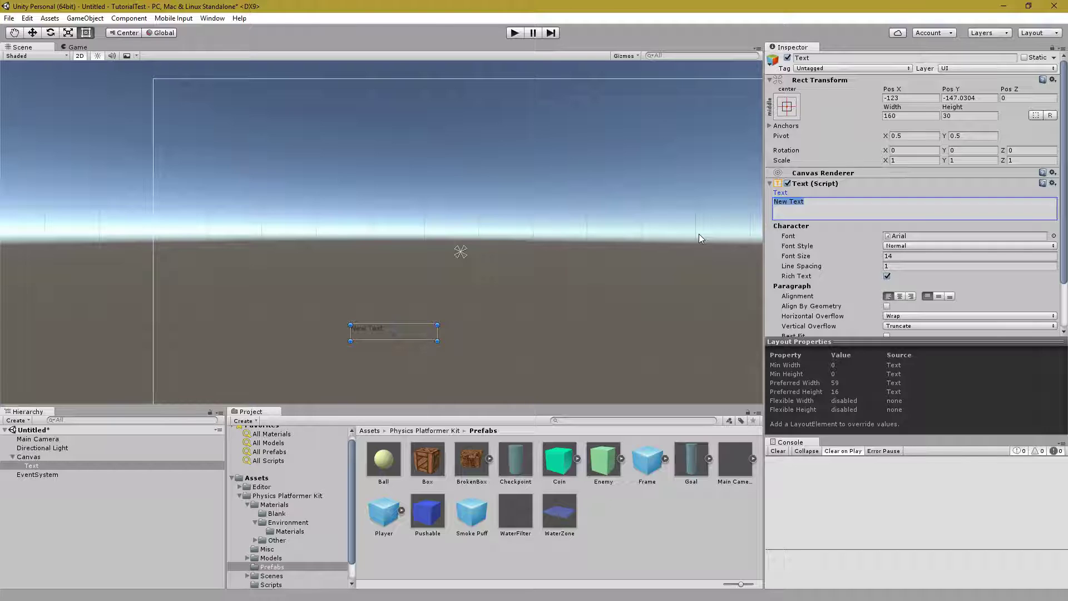
text(Congratu)
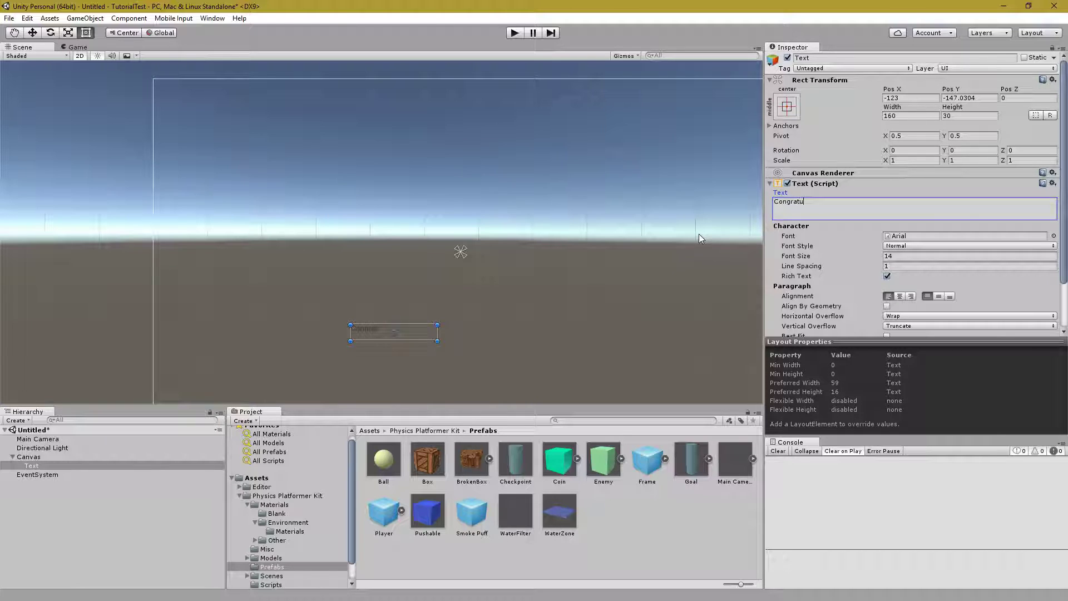
text(lations! You've won!)
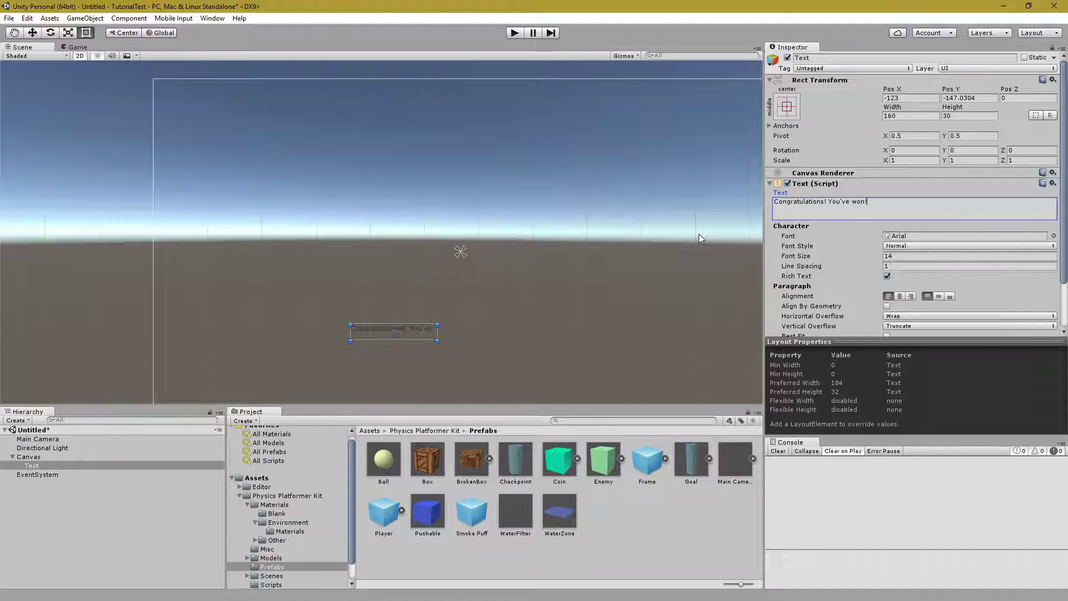
Set the text's font size to 40 and enlarge its box to about 745 wide by 103 high.
drag(433, 342, 620, 357)
drag(787, 260, 747, 280)
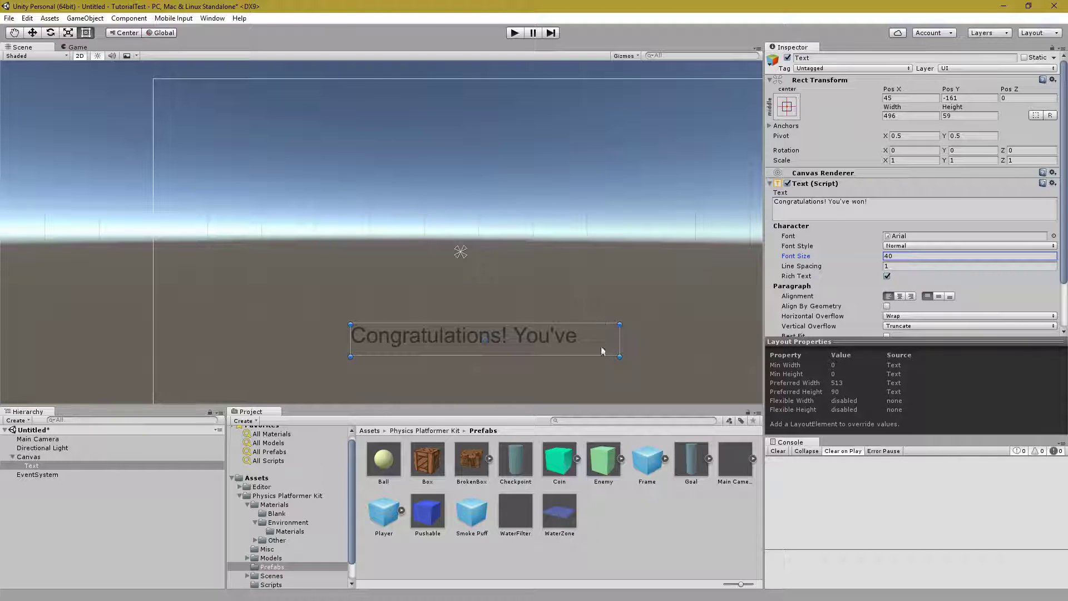
drag(617, 357, 754, 381)
Move the congratulations text to about Pos X 134.76, Pos Y 52.4, checking its placement in the game view.
click(78, 47)
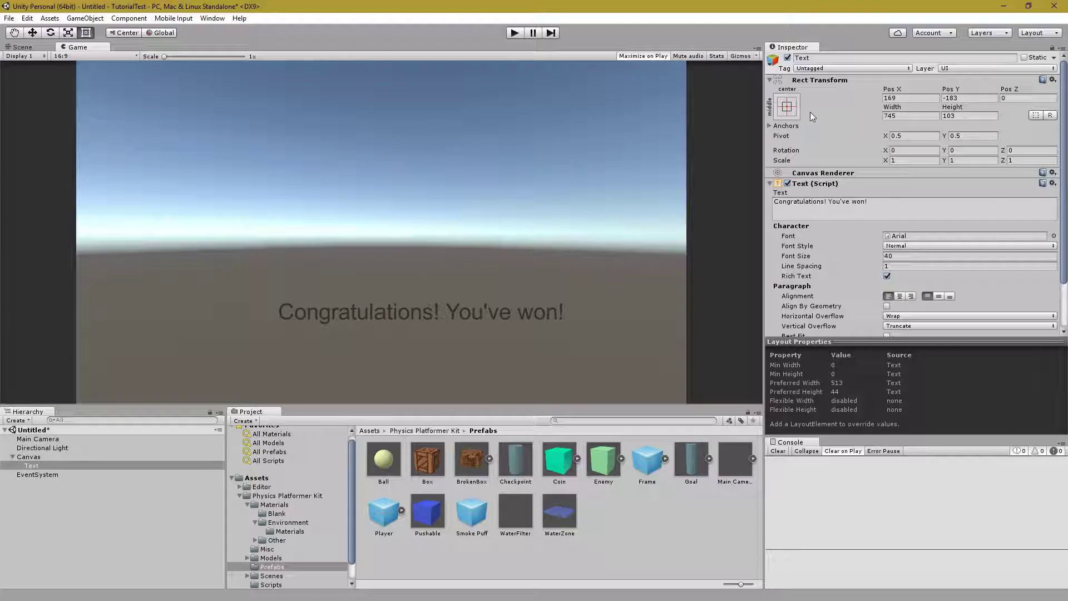
drag(888, 89, 295, 89)
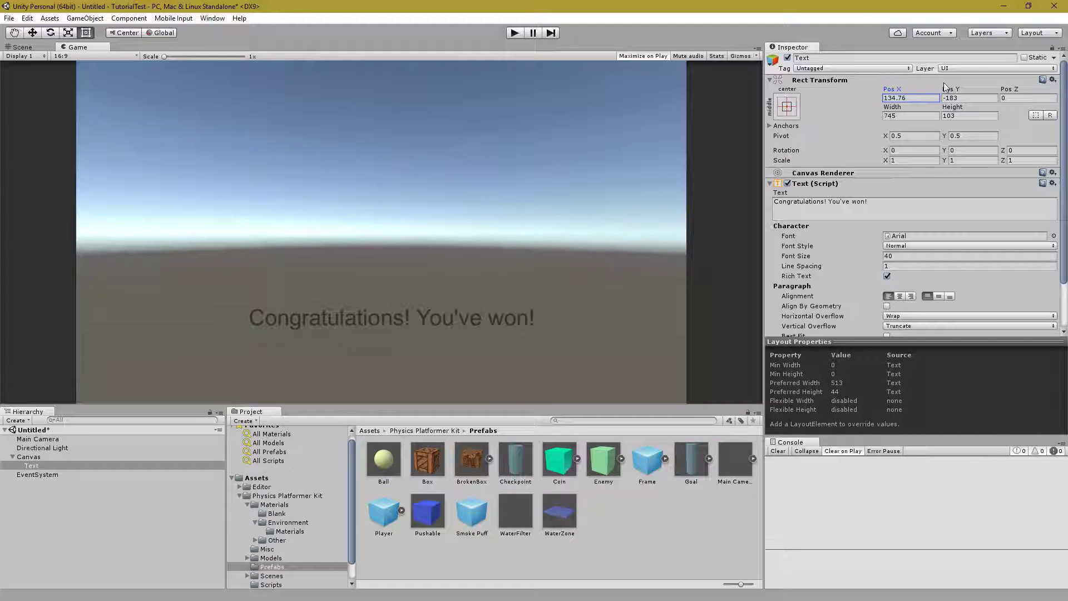
drag(948, 89, 222, 98)
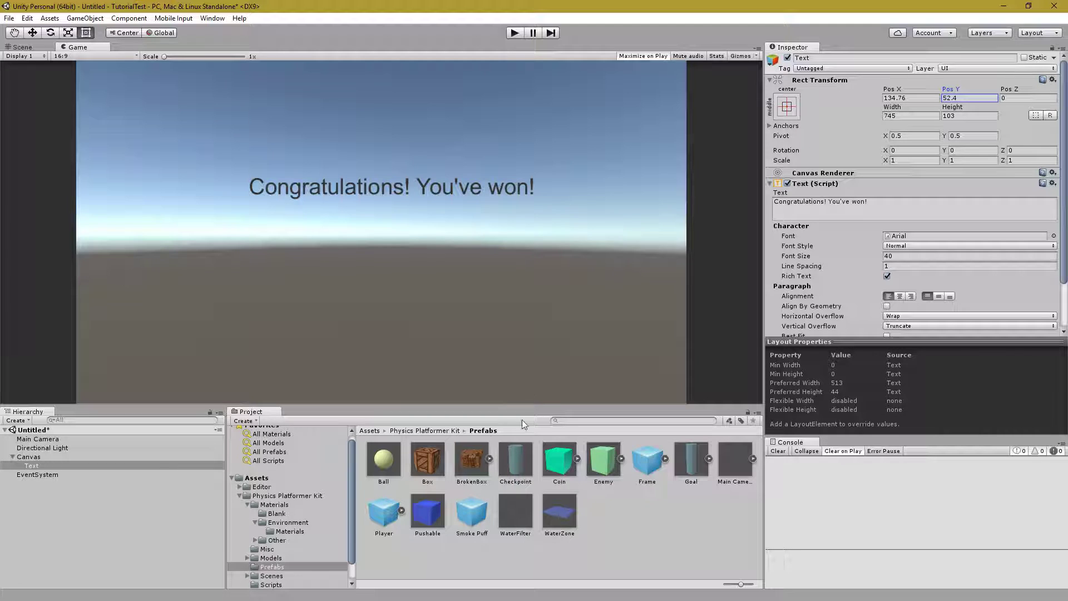
click(21, 47)
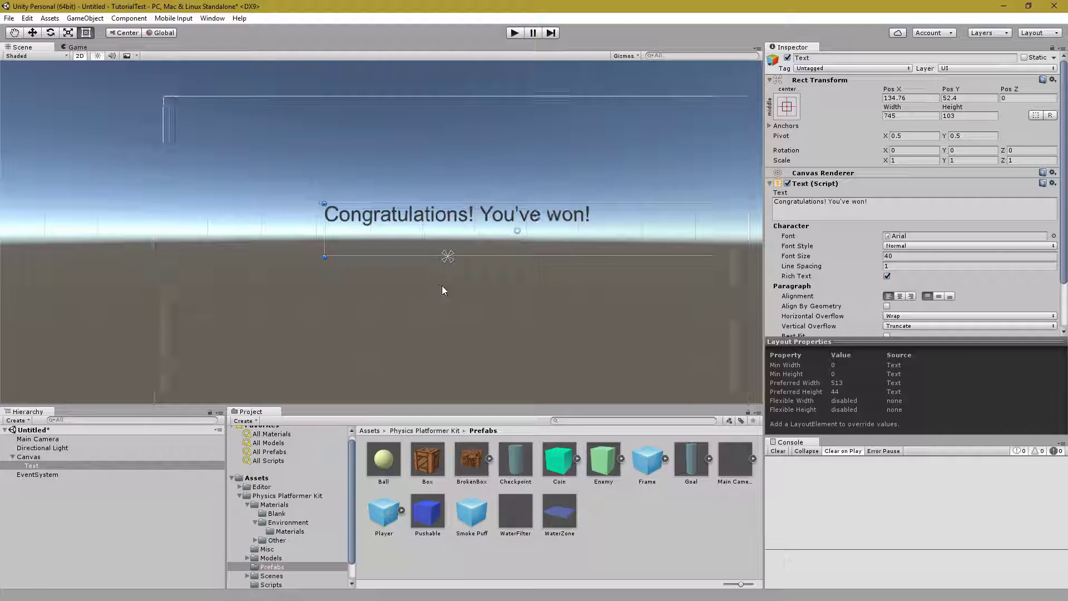
Try a Smoke Puff prefab below the congratulations text, and remove it from the scene again.
scroll(444, 289, up, 3)
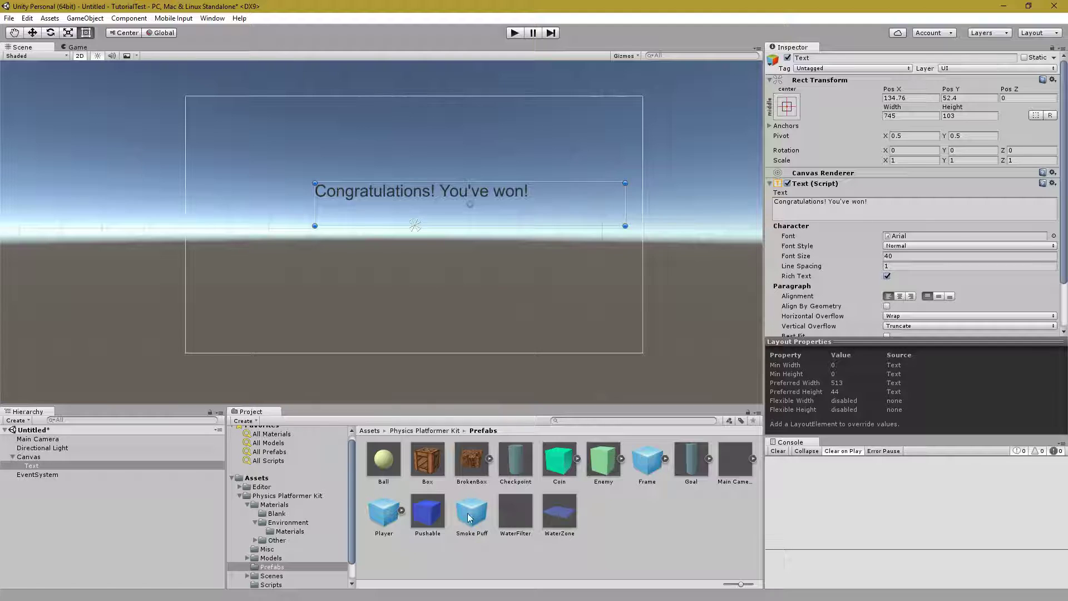
drag(471, 510, 409, 285)
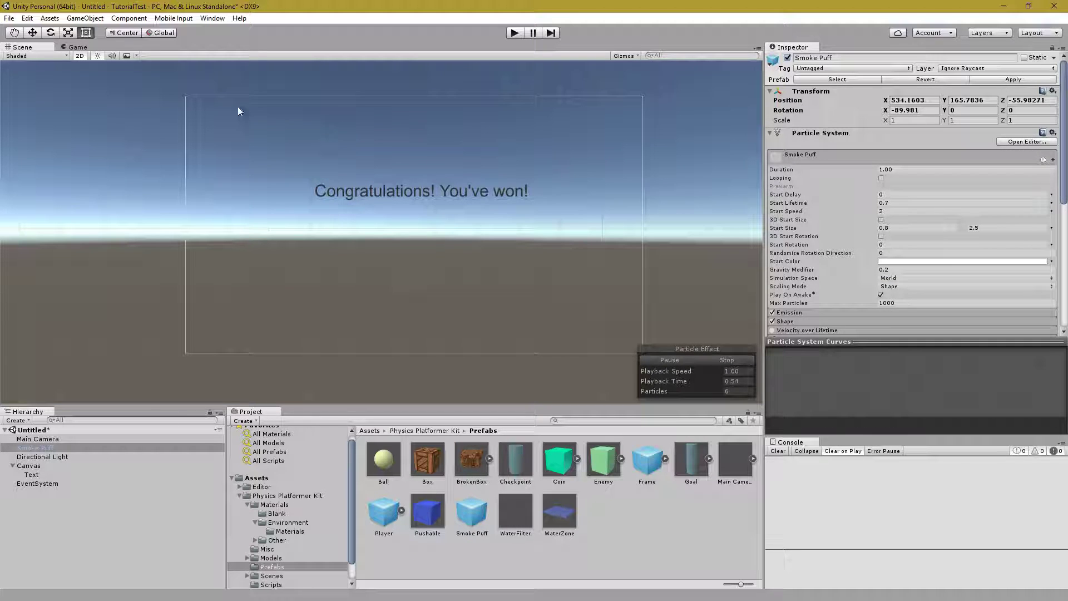
click(78, 47)
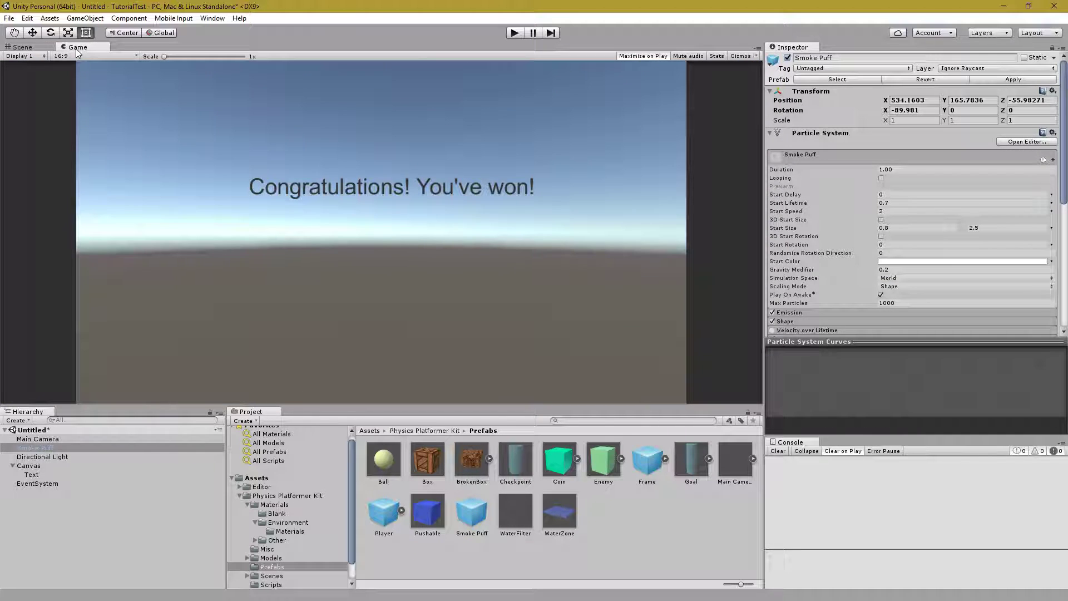
click(21, 48)
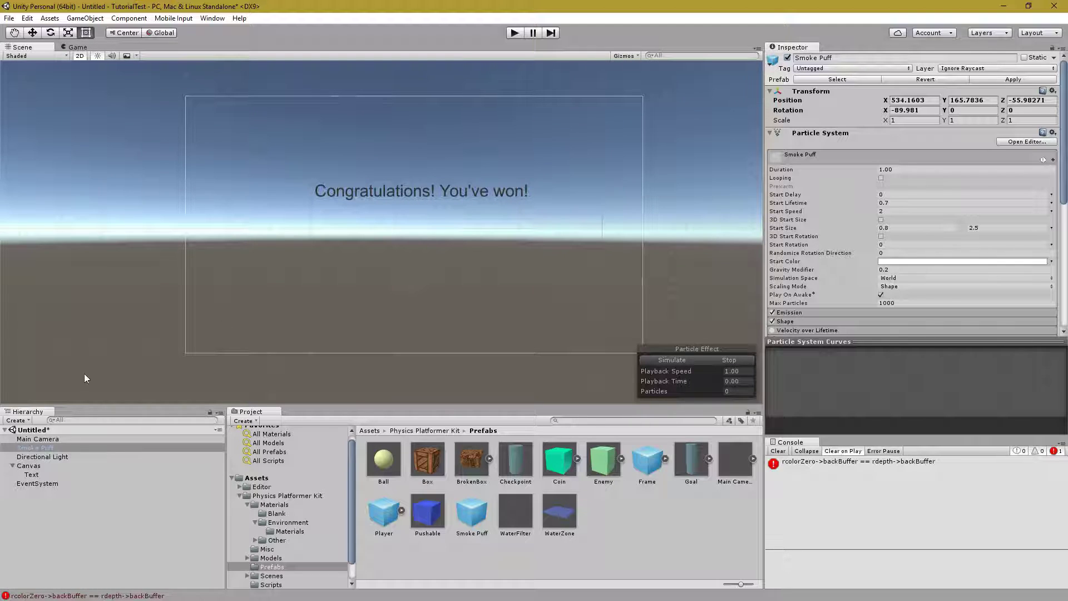
key(Delete)
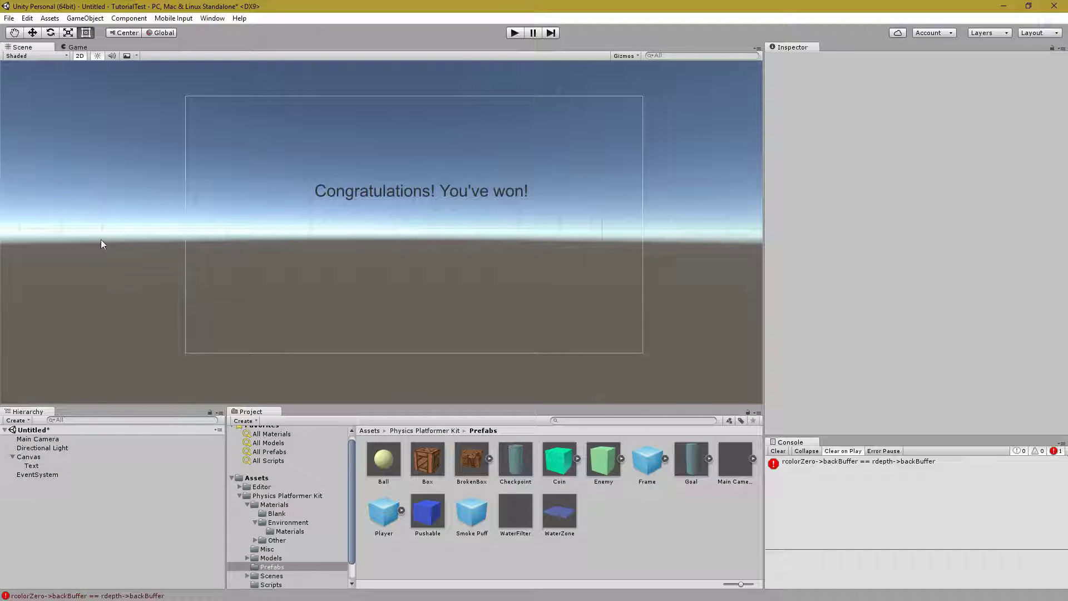
Save the new scene as WinScene in the Assets folder and clear the console.
key(ctrl+s)
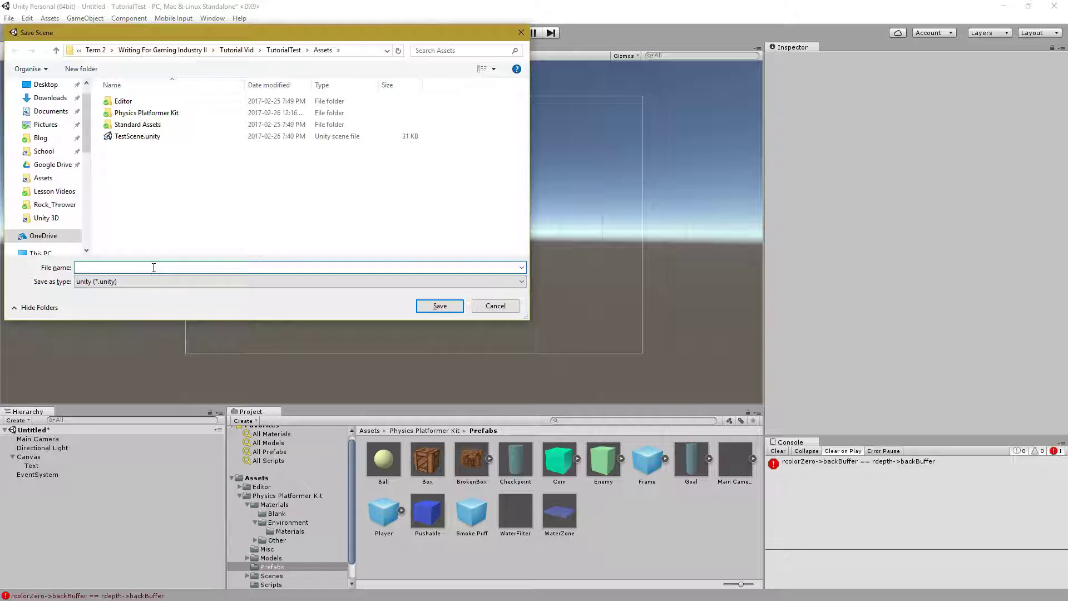
text(WinScene)
key(Return)
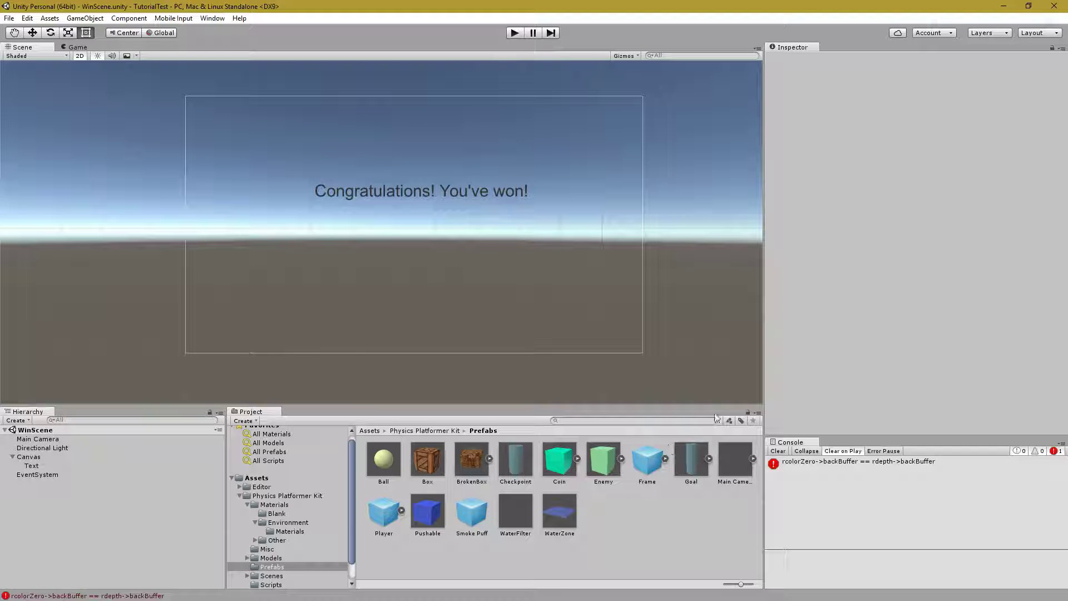
click(778, 451)
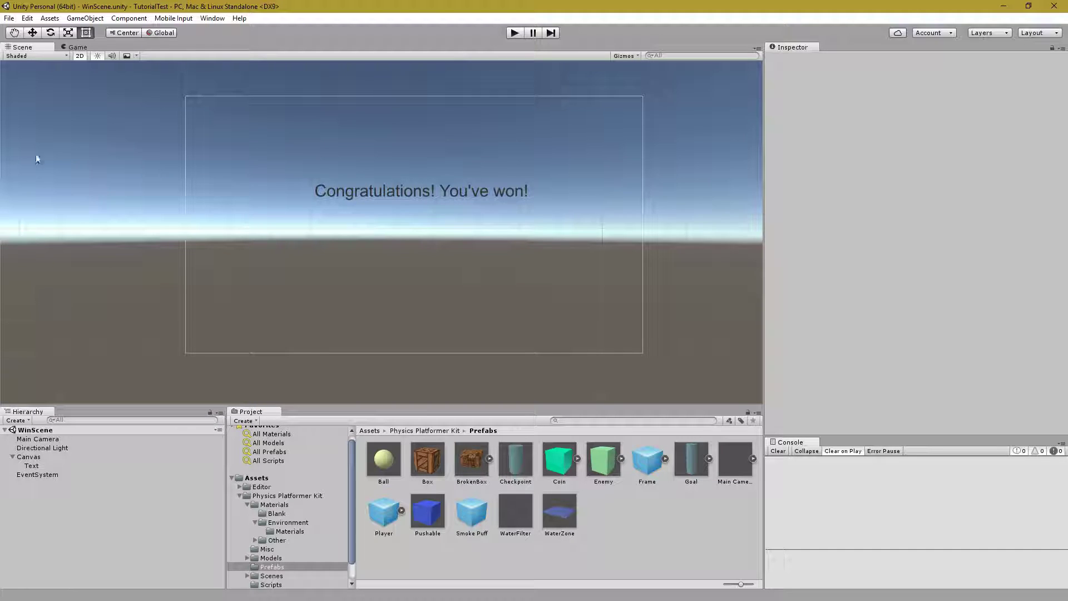
Reopen TestScene from the Assets folder and return the scene view to 3D.
click(370, 430)
double_click(509, 461)
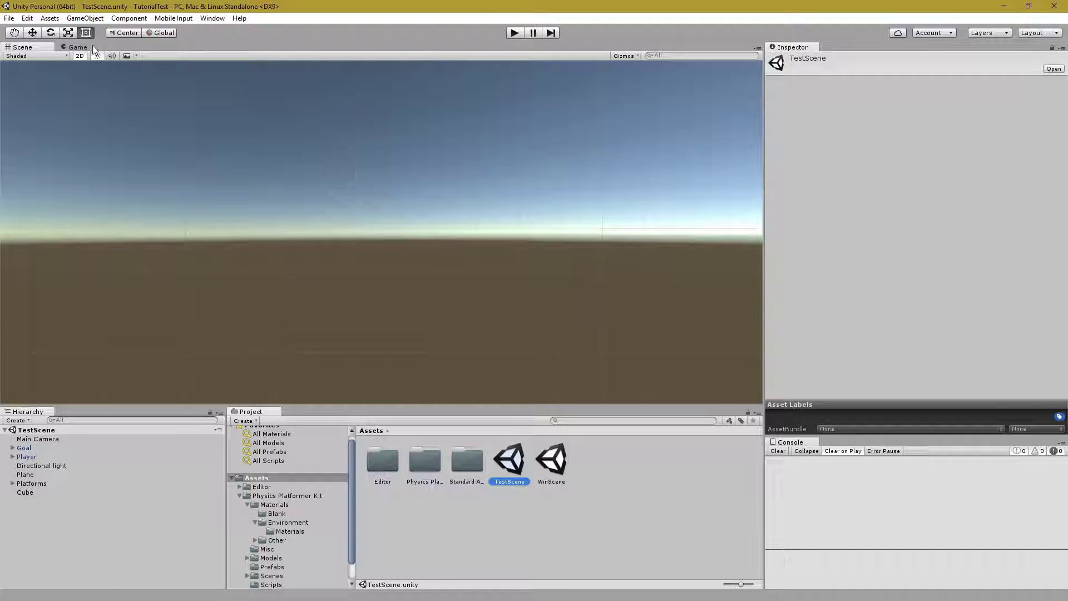
click(78, 56)
right_drag(345, 215, 350, 268)
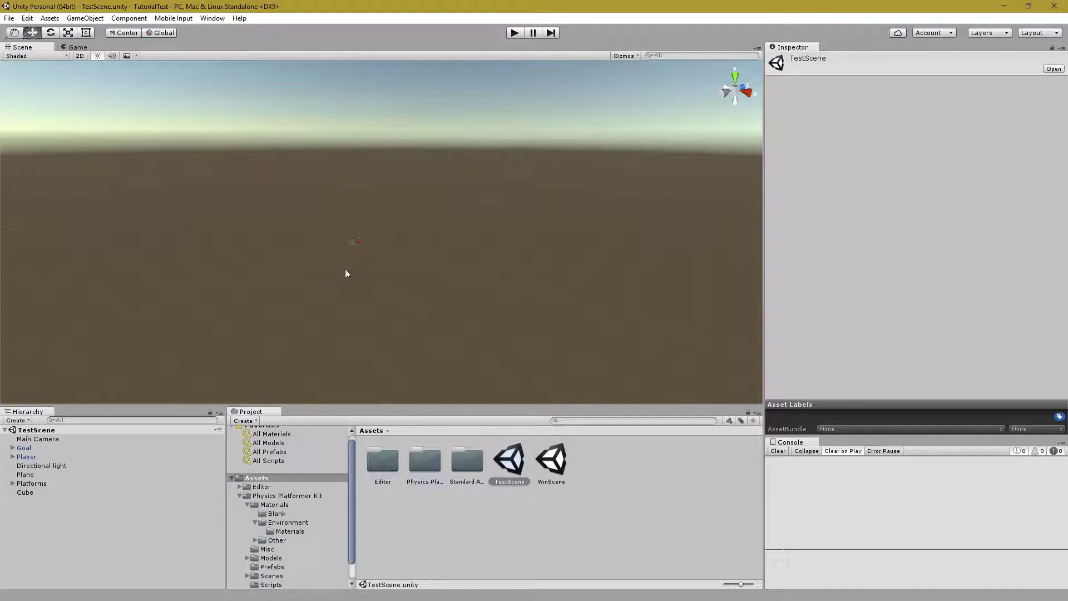
Locate the Goal cylinder in TestScene and select it to examine its Goal script settings.
click(45, 465)
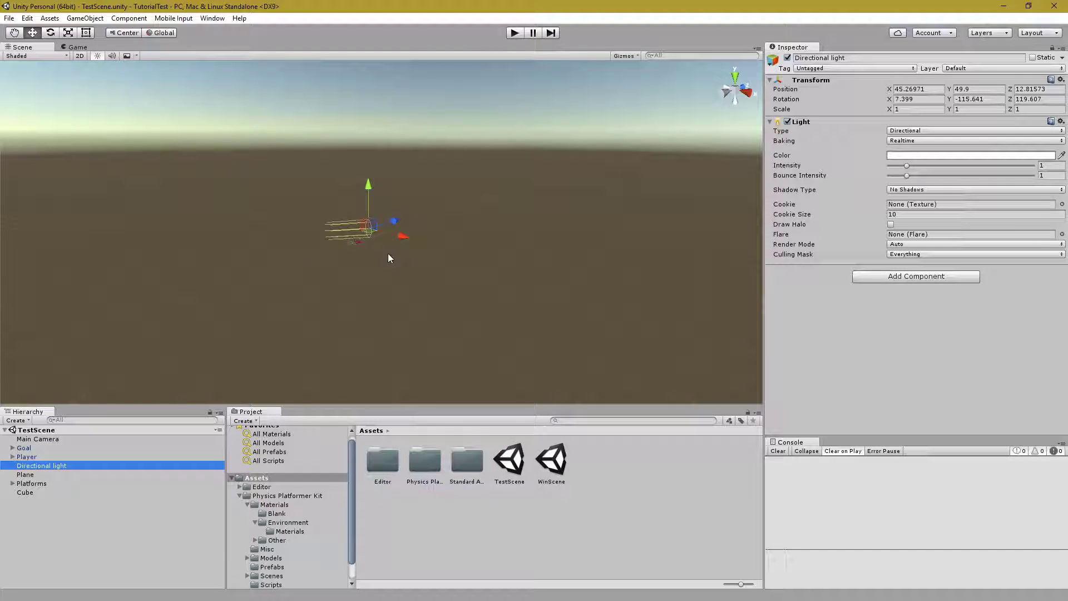
click(42, 439)
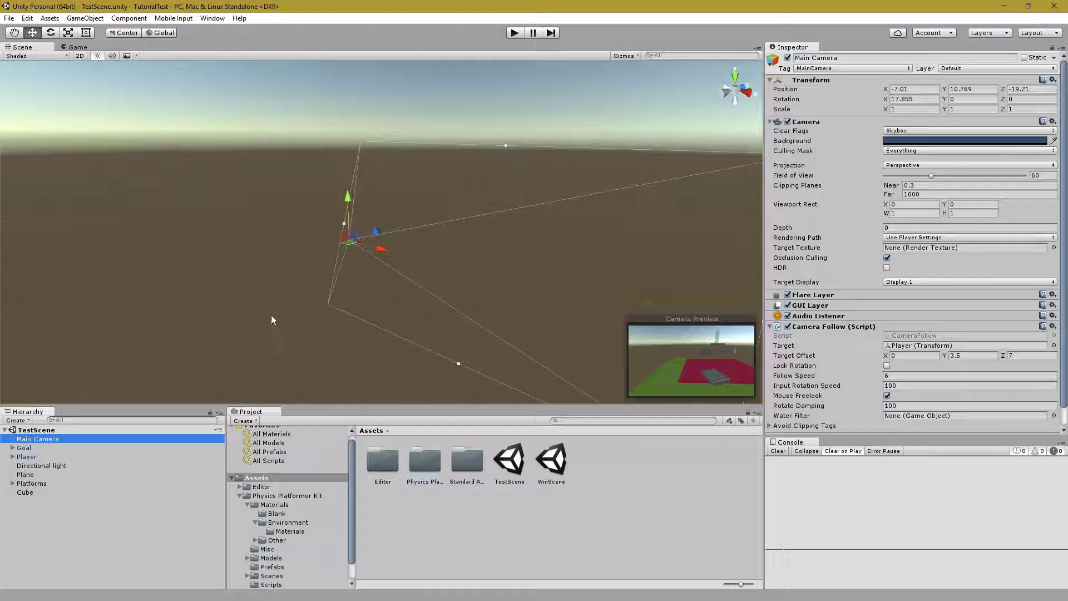
right_drag(213, 244, 470, 229)
click(607, 192)
right_drag(607, 192, 713, 322)
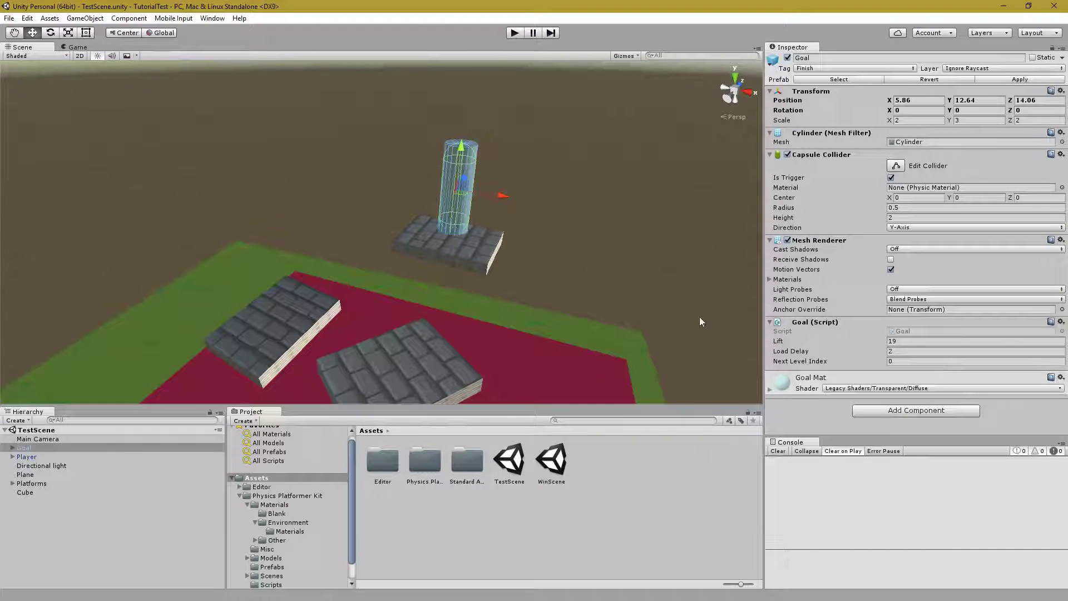
Check the list of scenes in the build settings, and open WinScene from the Assets folder.
click(9, 18)
click(25, 125)
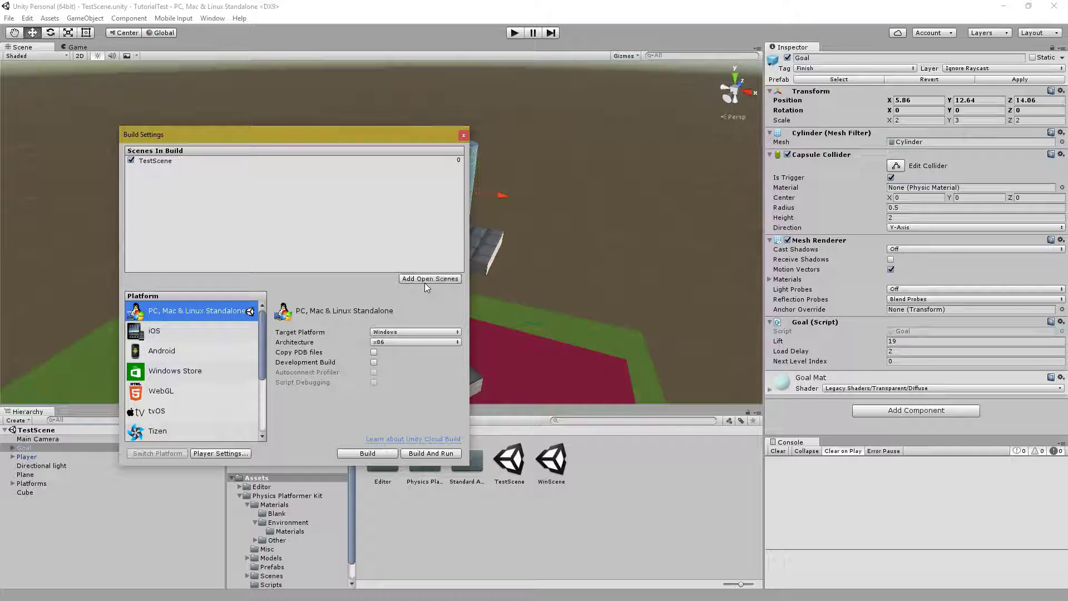
click(463, 135)
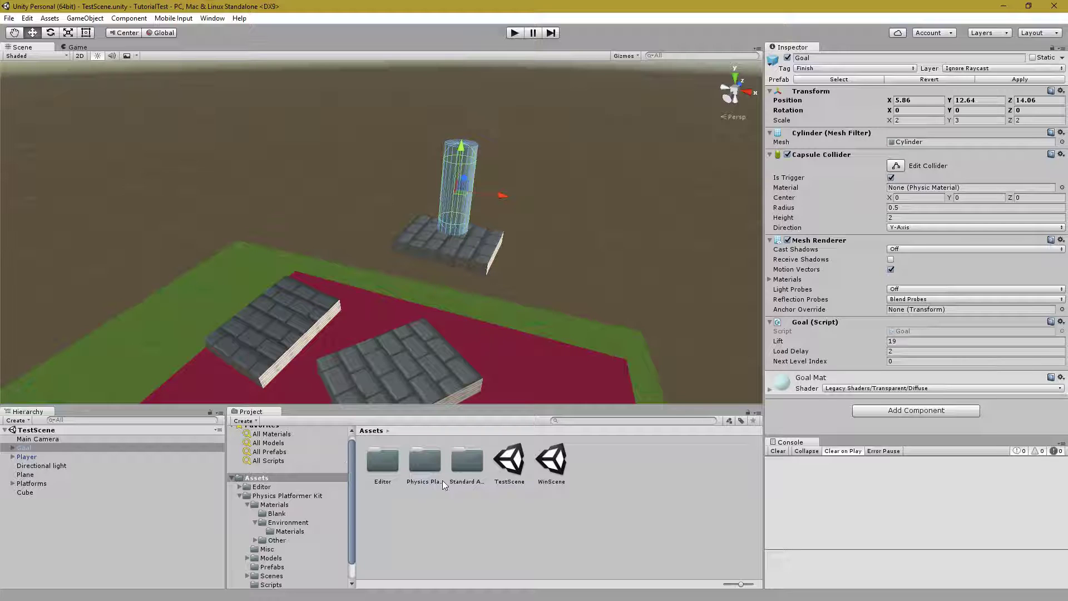
double_click(556, 461)
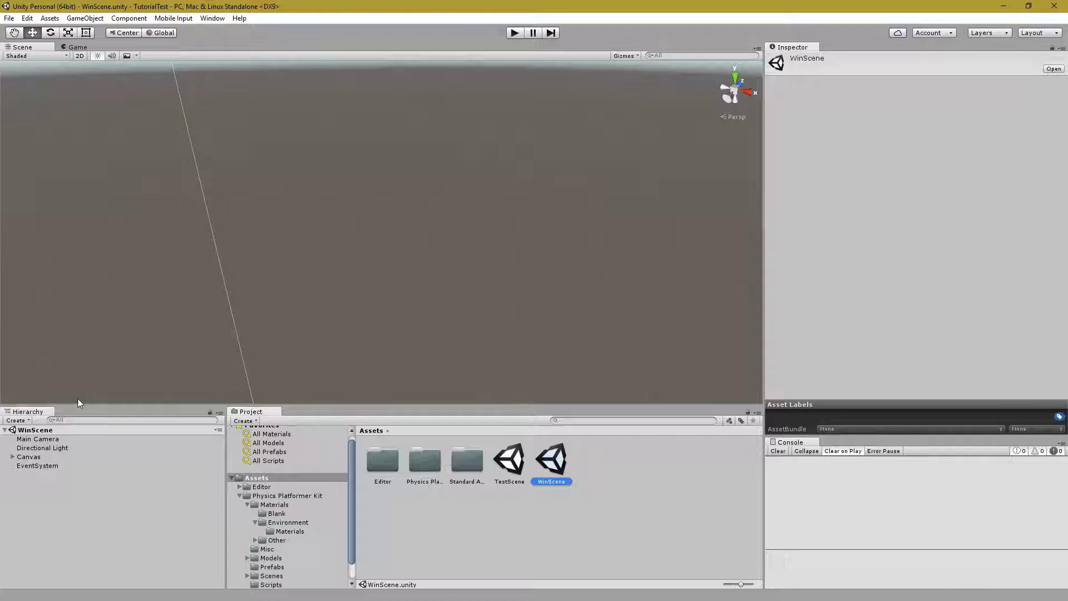
Add the open WinScene to the scenes in the build settings and close the settings.
click(3, 20)
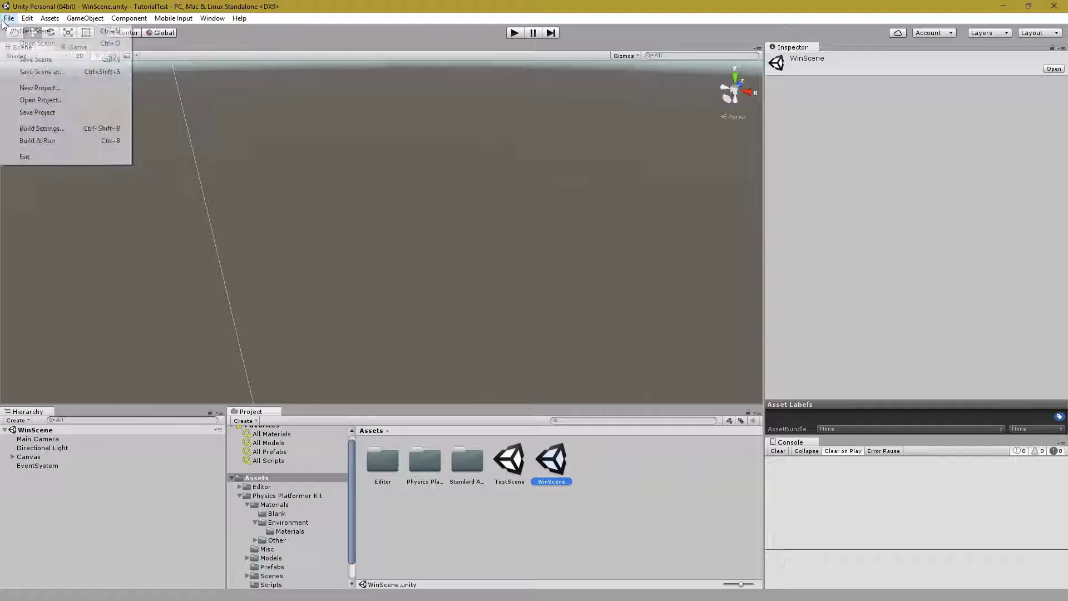
click(41, 128)
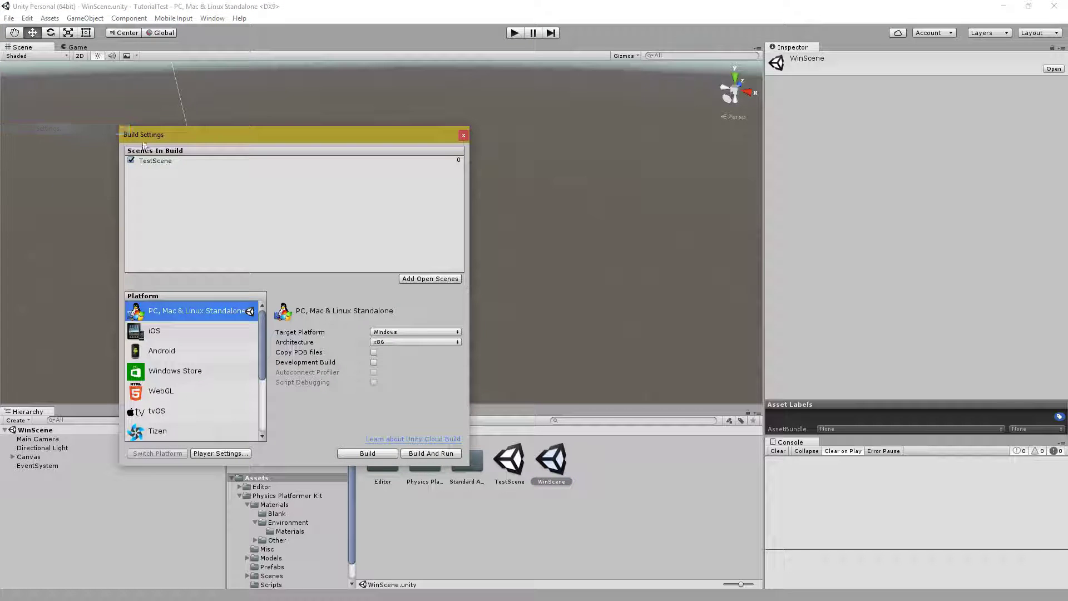
click(425, 281)
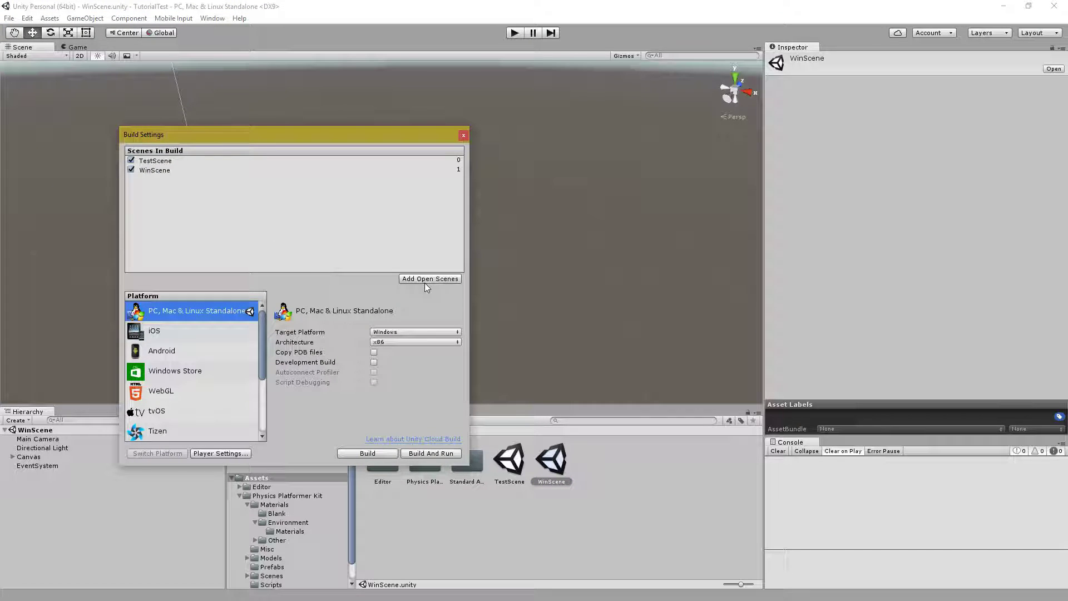
click(463, 135)
Reopen TestScene from the Assets folder and set the Goal cylinder's Next Level Index to 1.
double_click(509, 460)
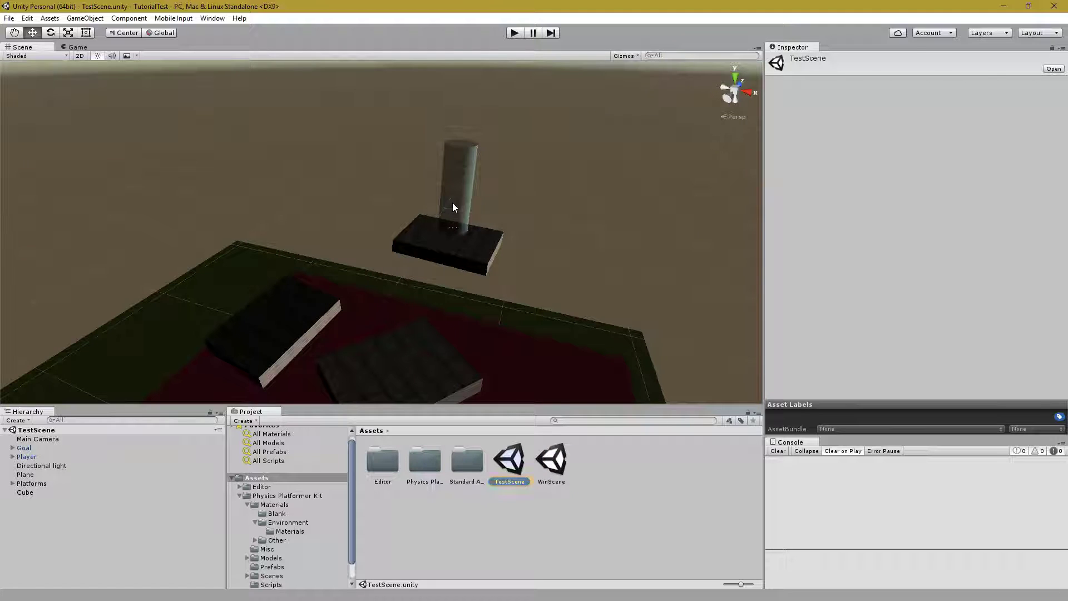
click(453, 207)
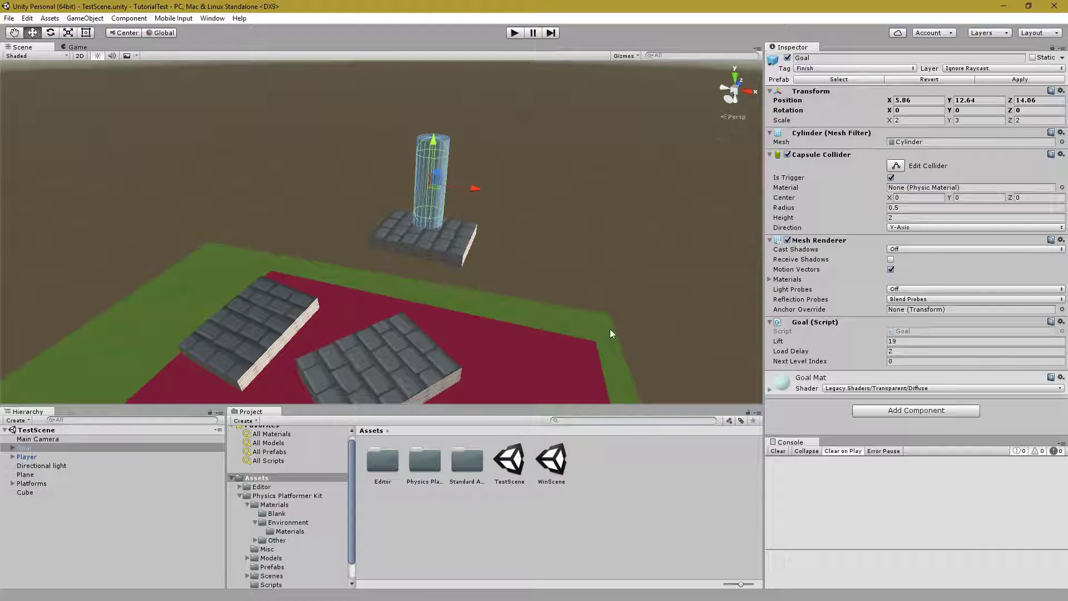
click(902, 363)
text(1)
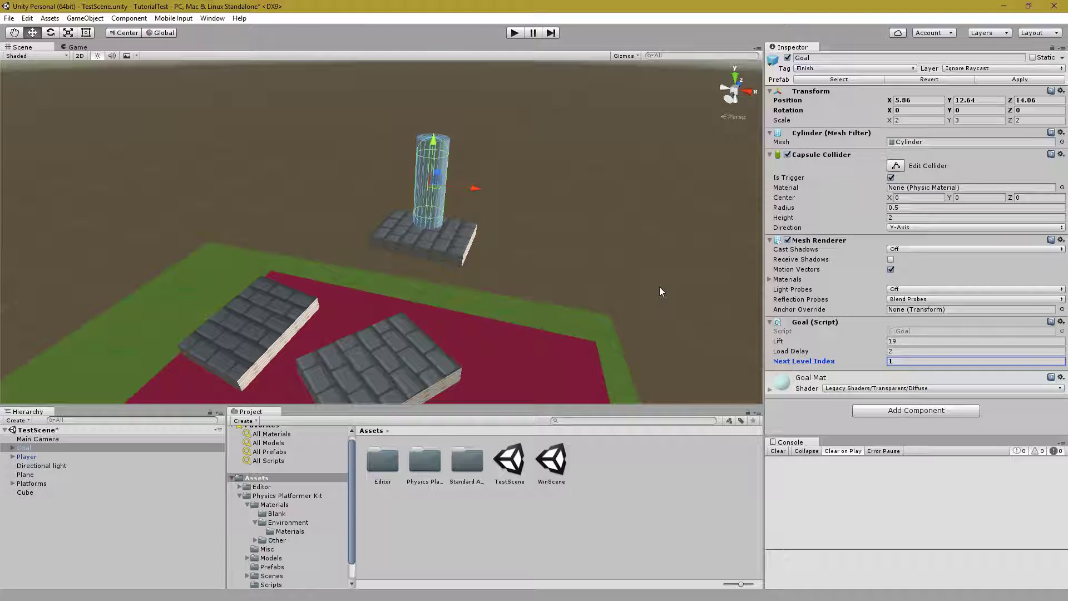
right_drag(619, 289, 616, 302)
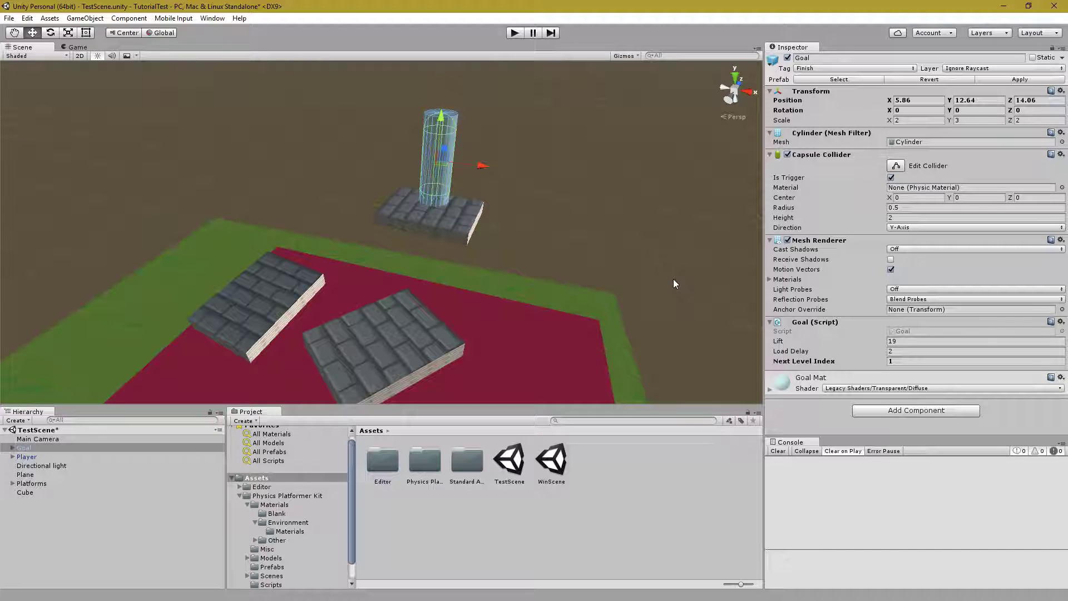
mouse_move(485, 223)
right_down()
mouse_move(520, 240)
mouse_move(565, 160)
mouse_move(584, 258)
mouse_move(708, 198)
mouse_move(634, 185)
mouse_move(770, 204)
mouse_move(767, 167)
mouse_move(556, 234)
mouse_move(503, 222)
right_up()
key(w)
mouse_move(564, 238)
right_down()
mouse_move(551, 259)
mouse_move(565, 193)
mouse_move(561, 241)
mouse_move(583, 299)
mouse_move(573, 240)
right_up()
key(s)
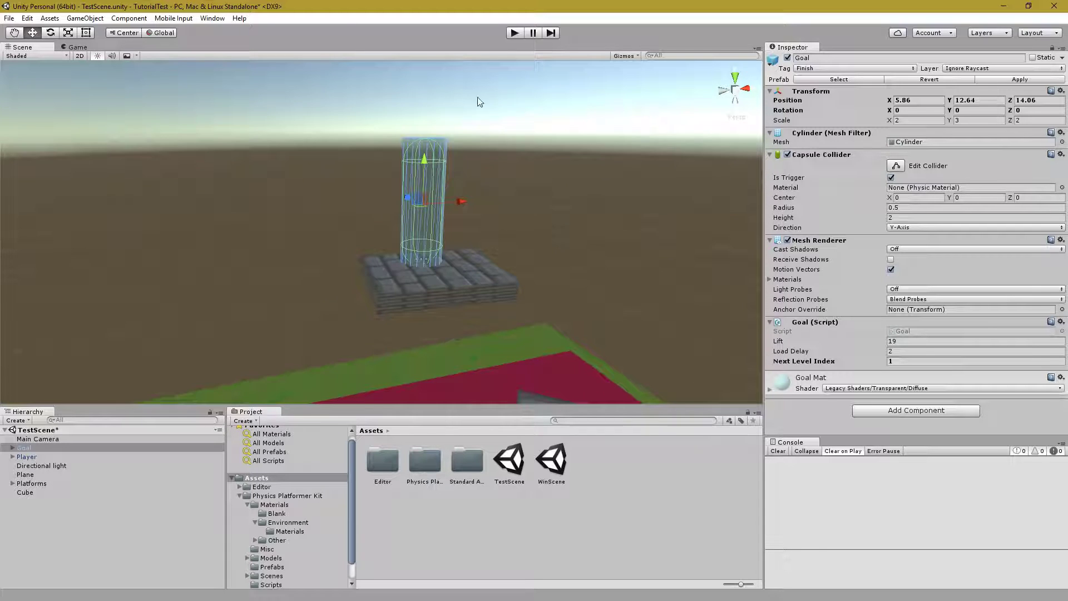
Play-test TestScene by jumping the player across the platforms into the Goal cylinder, and stop play mode.
click(515, 33)
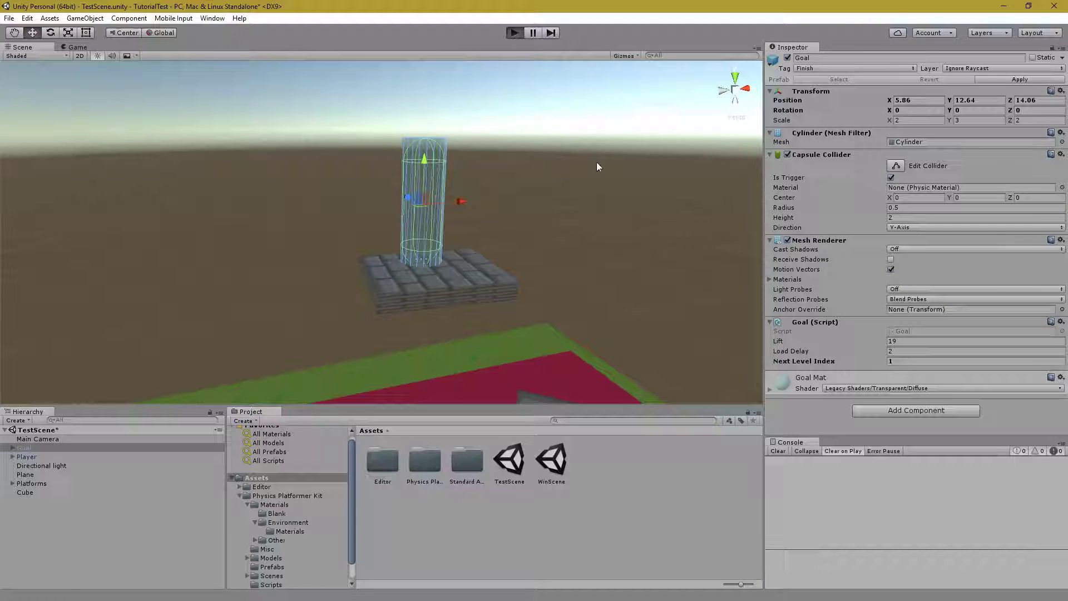
key(w)
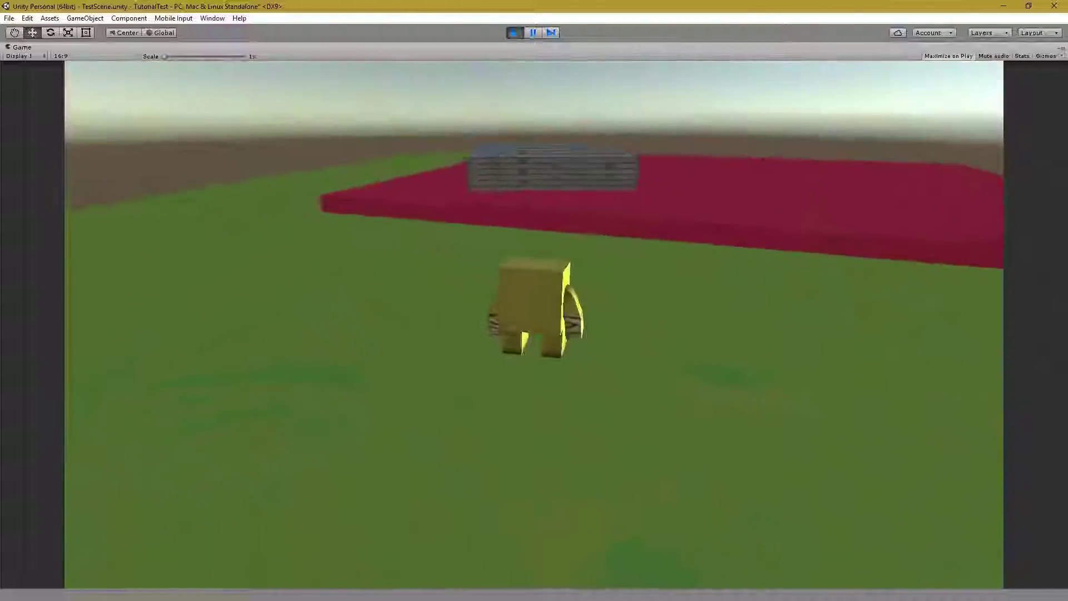
key(space)
key(space)
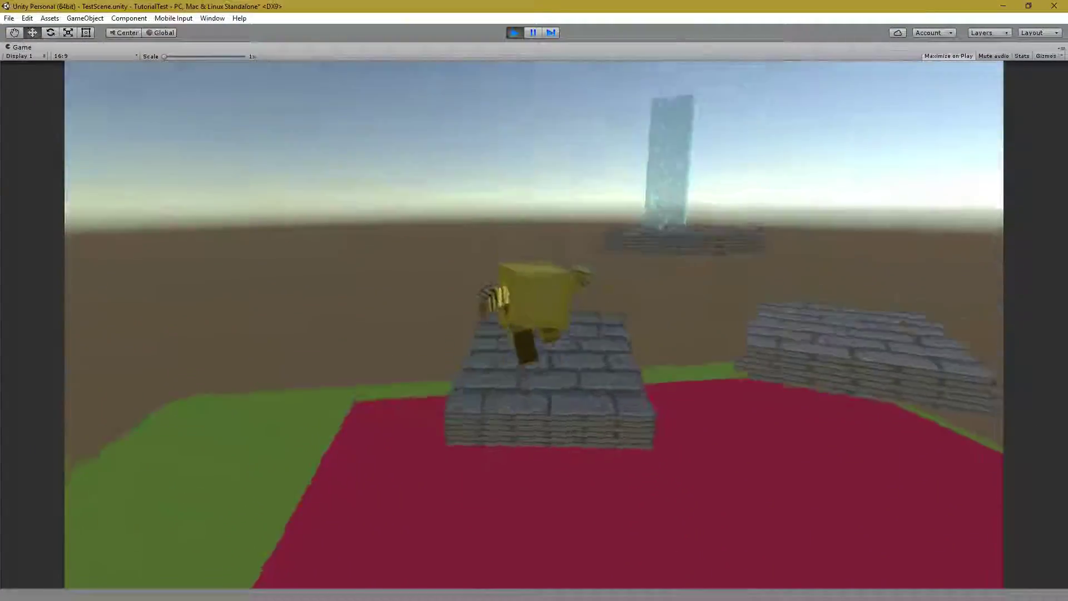
key(space)
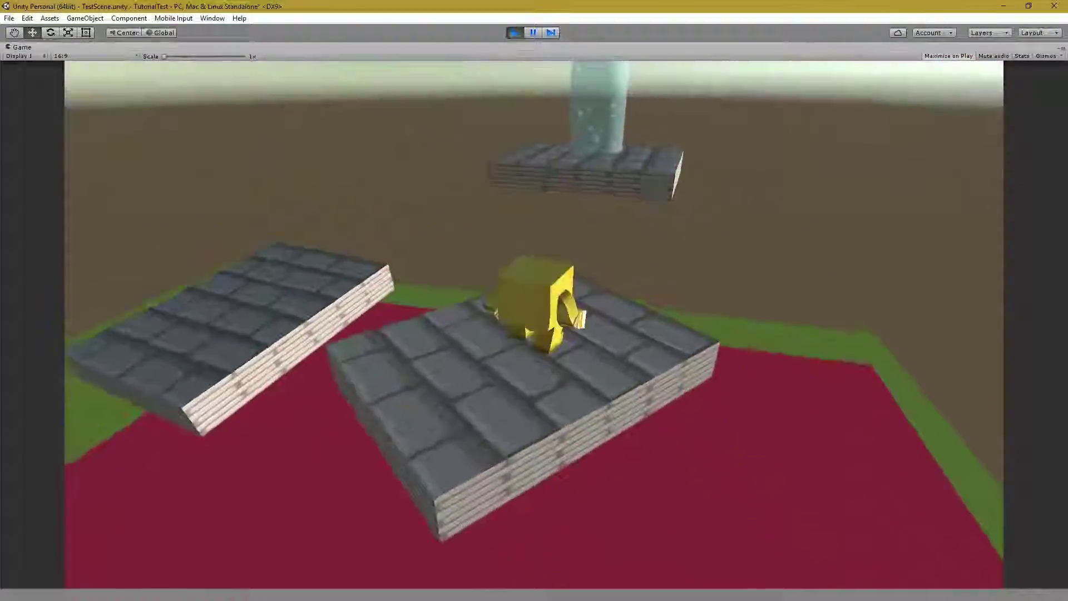
key(space)
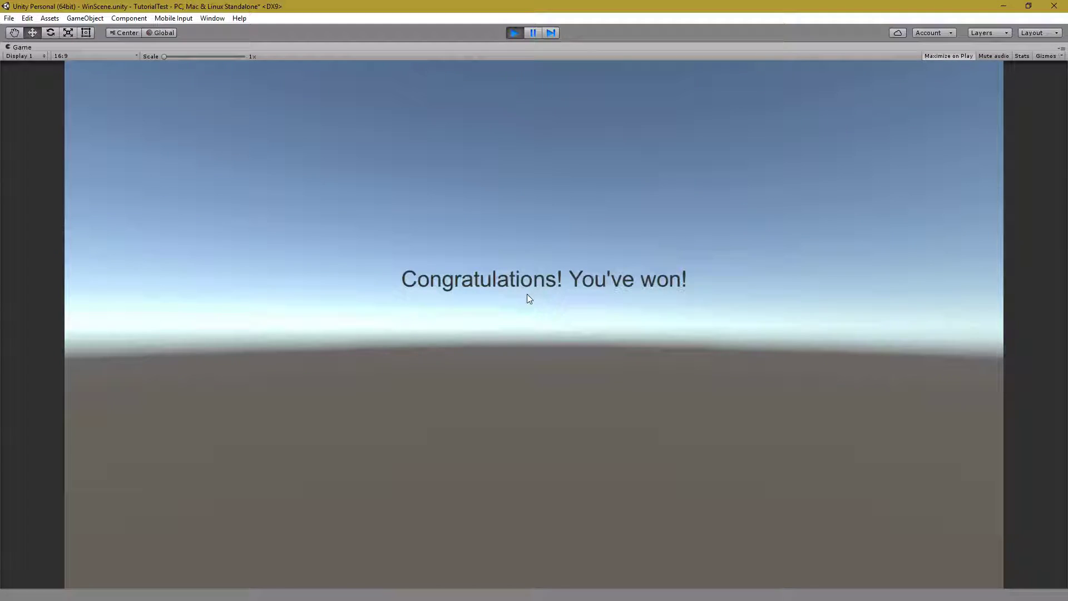
click(515, 32)
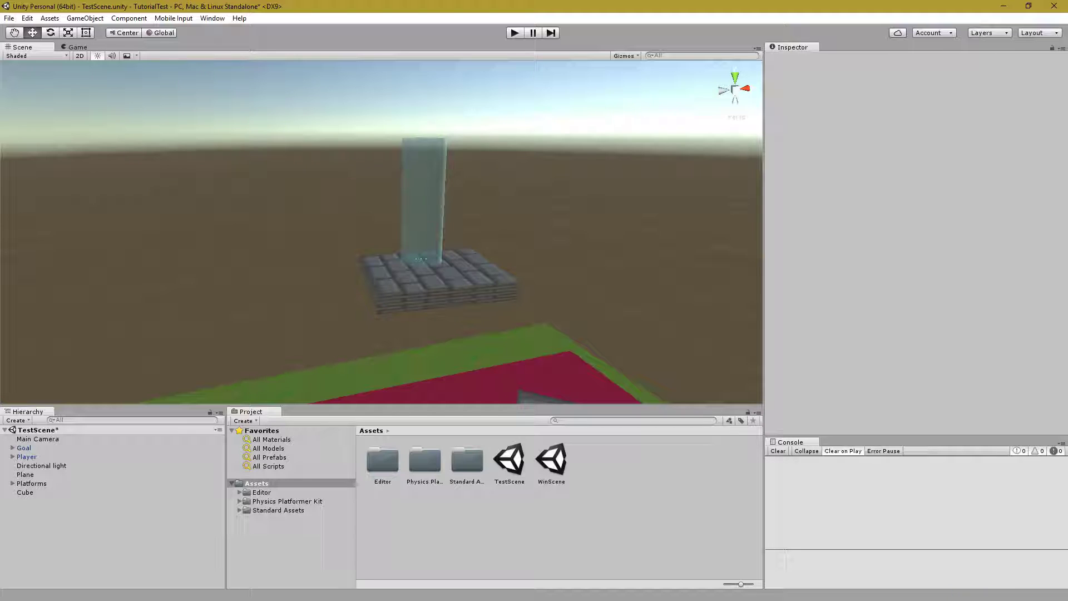
Open the Physics Platformer Kit folder to view its contents, and look over the level from the player to the goal.
right_drag(500, 272, 46, 261)
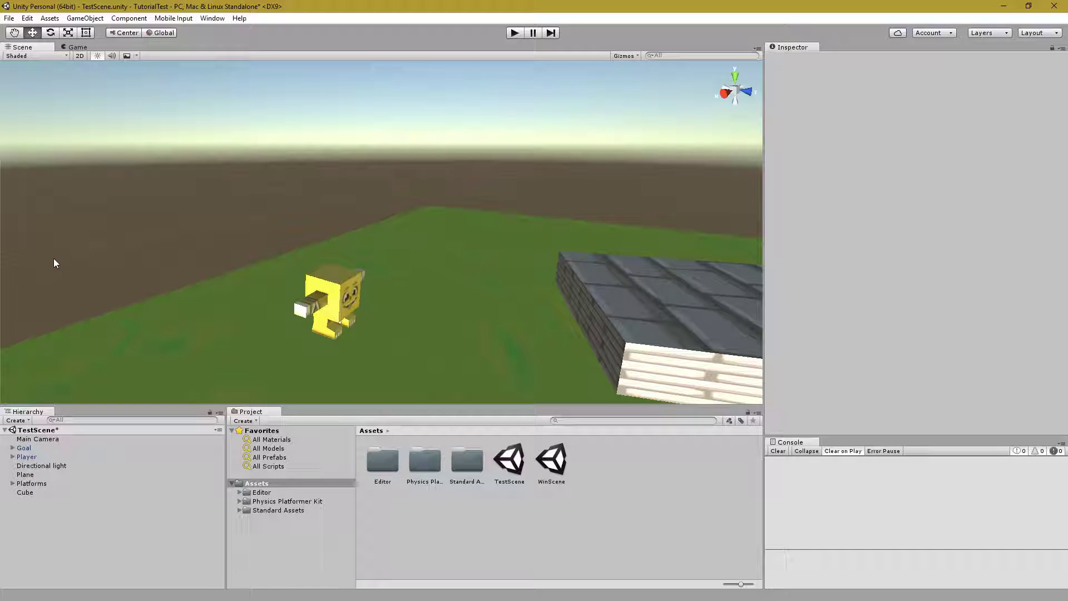
click(433, 464)
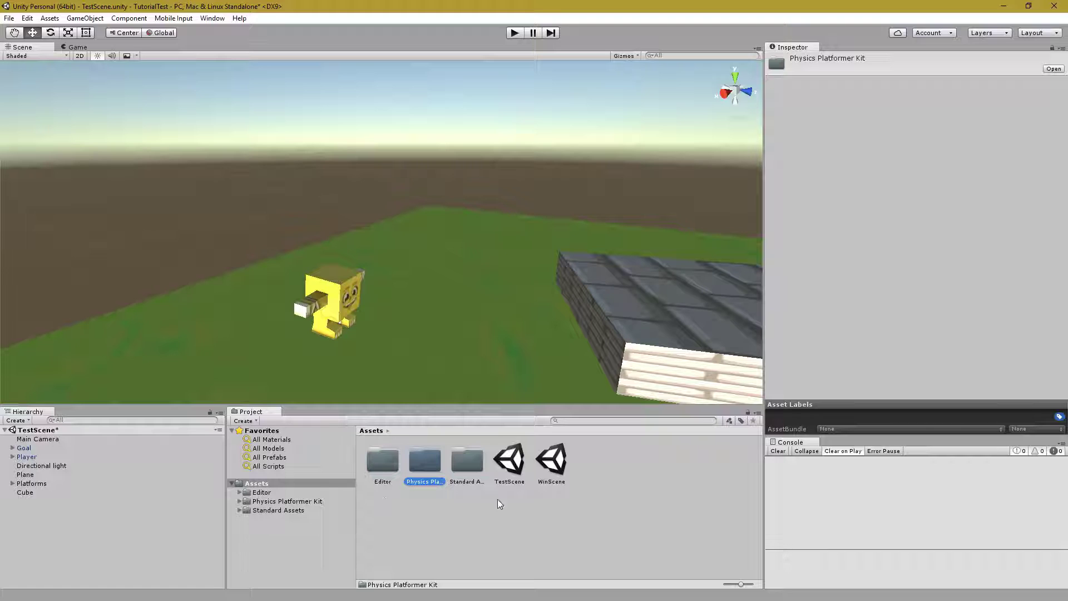
double_click(430, 468)
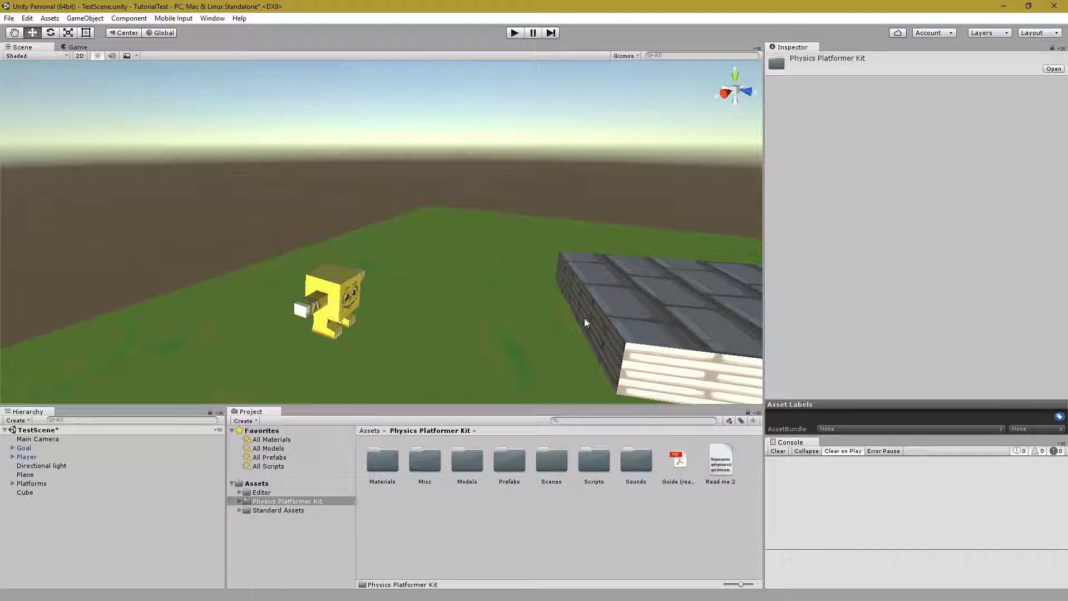
right_drag(388, 329, 676, 301)
mouse_move(677, 302)
alt+mouse_down()
mouse_move(546, 367)
mouse_move(686, 358)
mouse_move(467, 382)
mouse_move(591, 405)
mouse_move(639, 312)
mouse_move(496, 395)
mouse_move(508, 355)
mouse_move(776, 334)
mouse_move(743, 306)
mouse_move(709, 314)
mouse_move(703, 257)
mouse_move(664, 309)
alt+mouse_up()
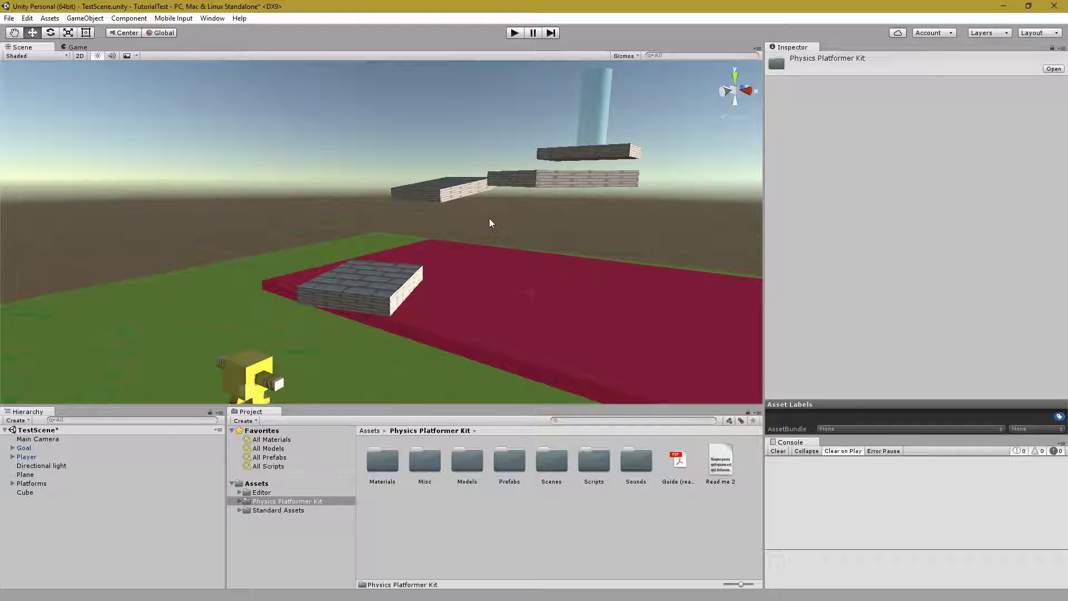